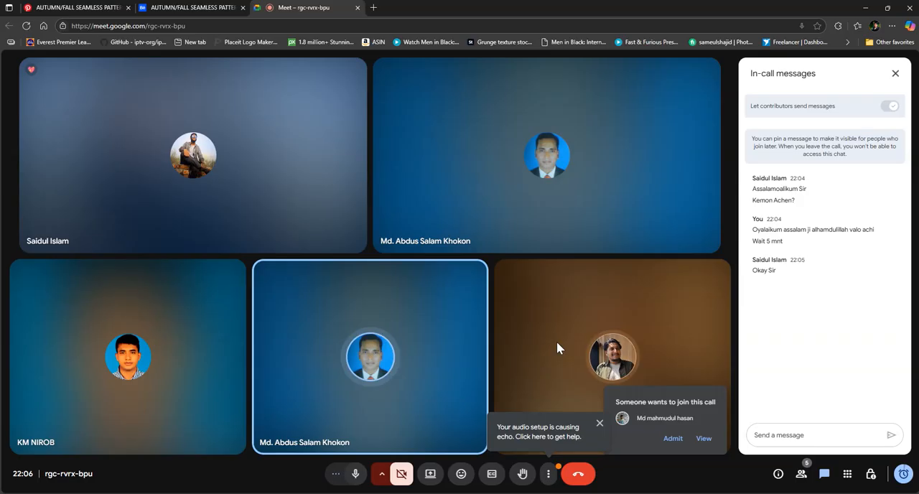
- Admit the two waiting participants to the video call as their join requests come in
left_click(675, 439)
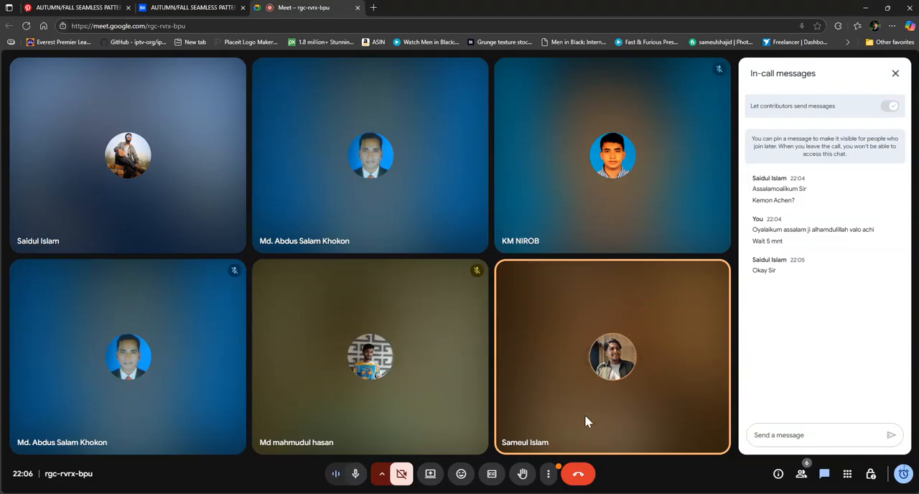
mouse_move(575, 179)
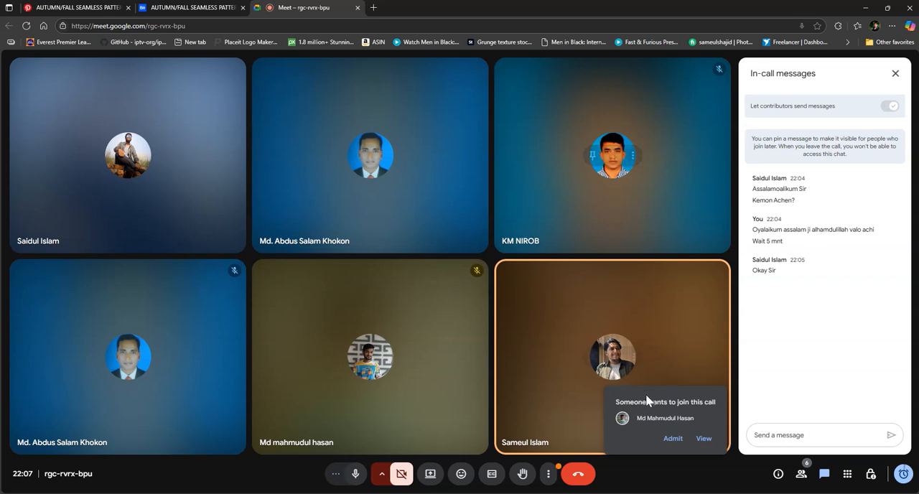
left_click(673, 439)
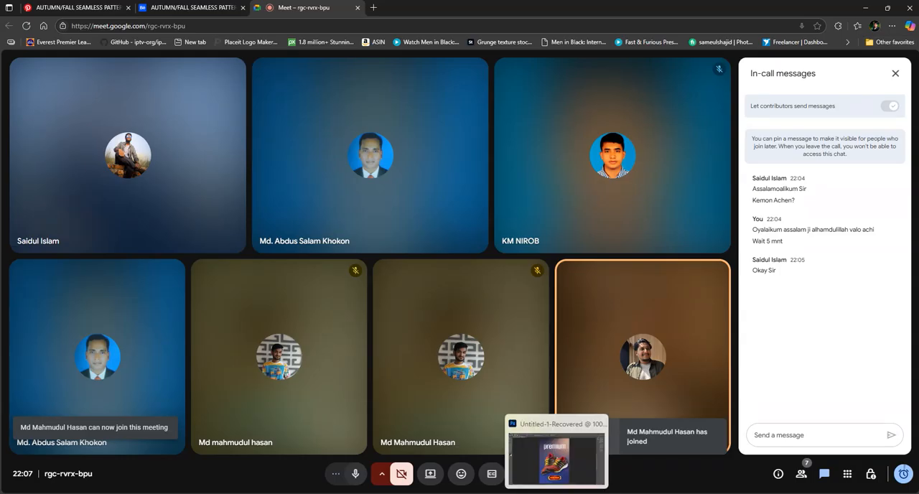
left_click(557, 493)
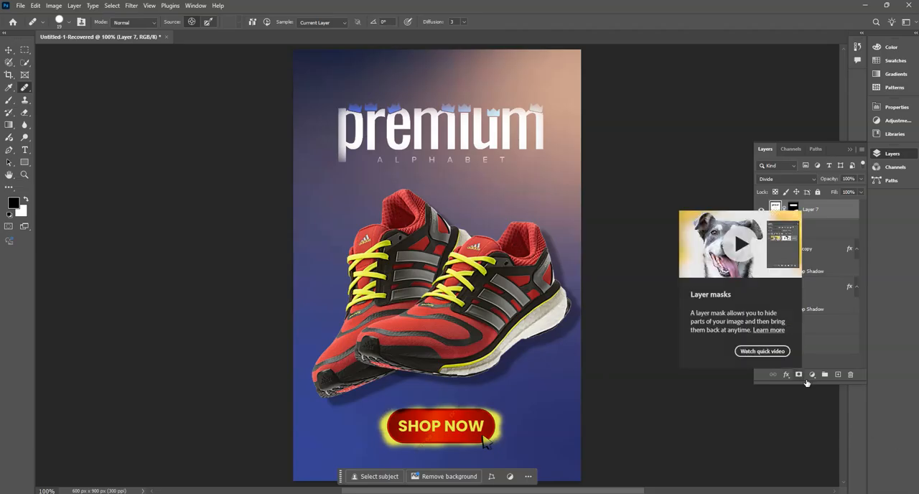
mouse_move(838, 386)
left_mouse_down()
mouse_move(838, 362)
mouse_move(832, 397)
mouse_move(836, 372)
mouse_move(836, 383)
left_mouse_up()
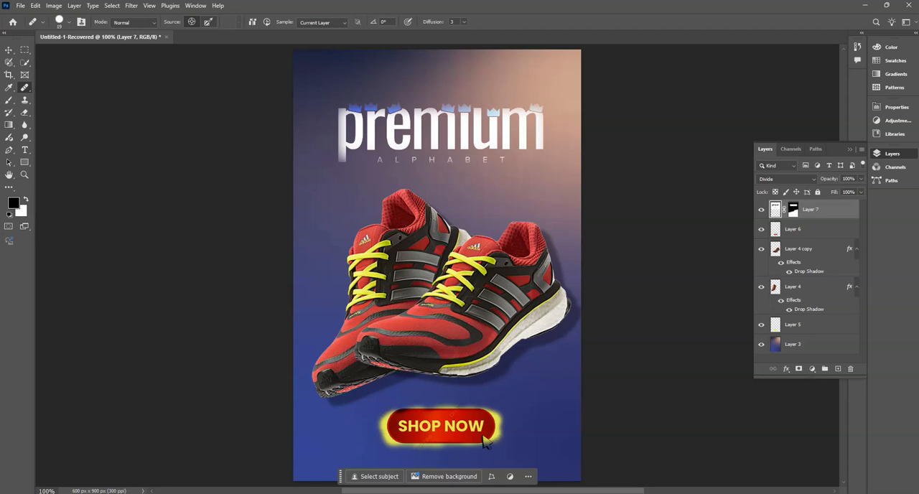
mouse_move(578, 493)
left_click(908, 24)
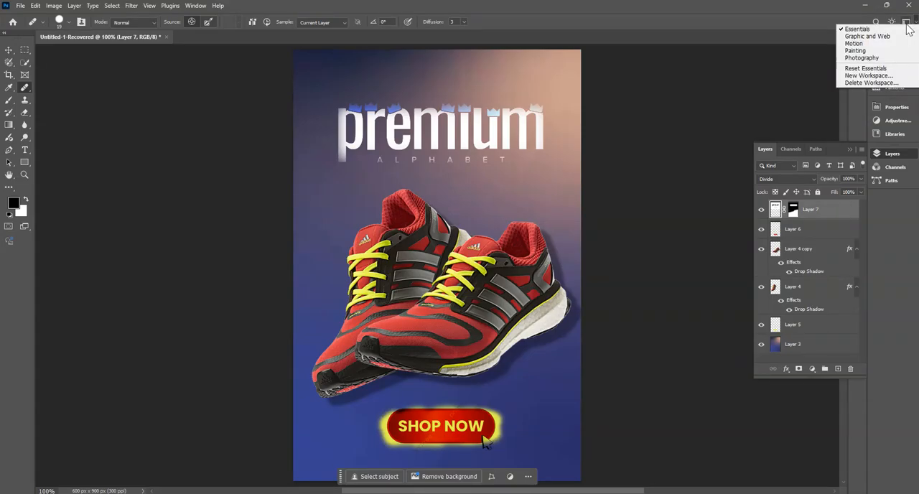
left_click(908, 24)
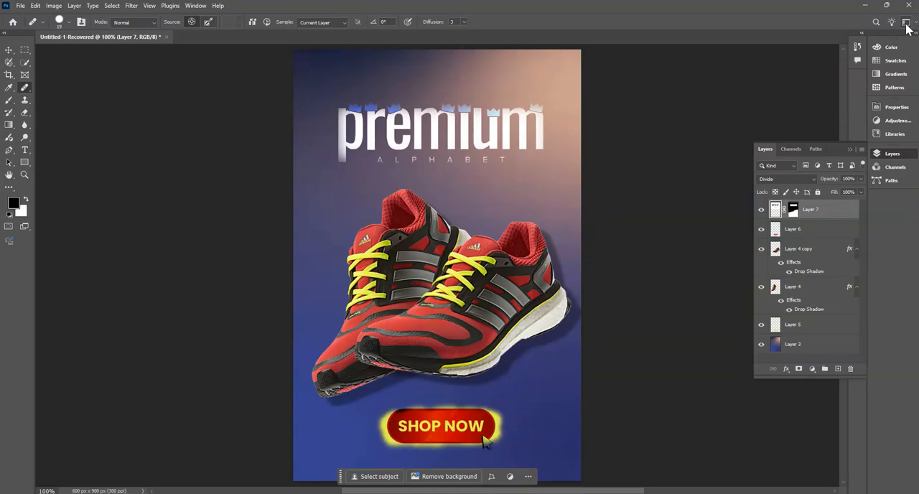
left_click(131, 5)
left_click(149, 5)
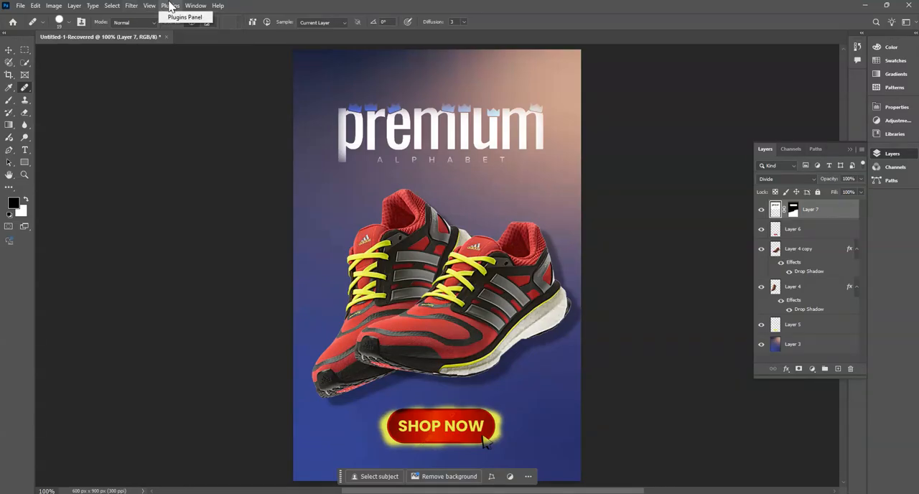
left_click(185, 5)
left_click(128, 6)
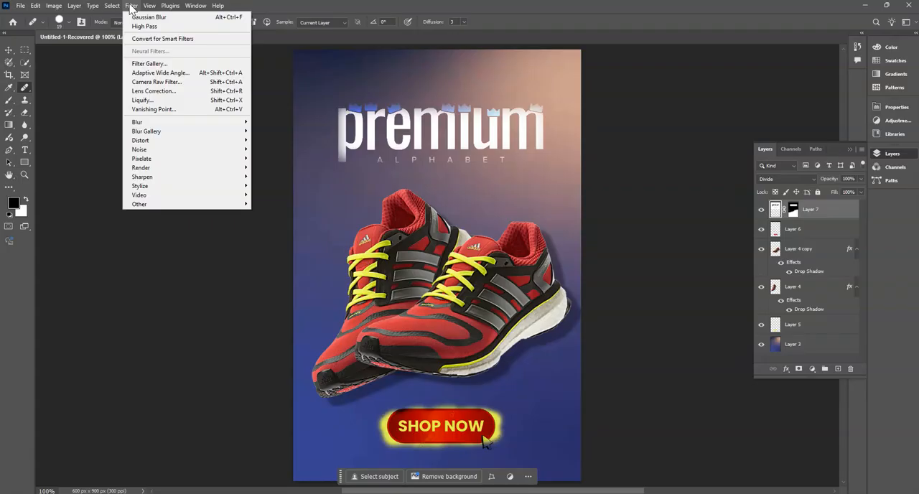
mouse_move(112, 7)
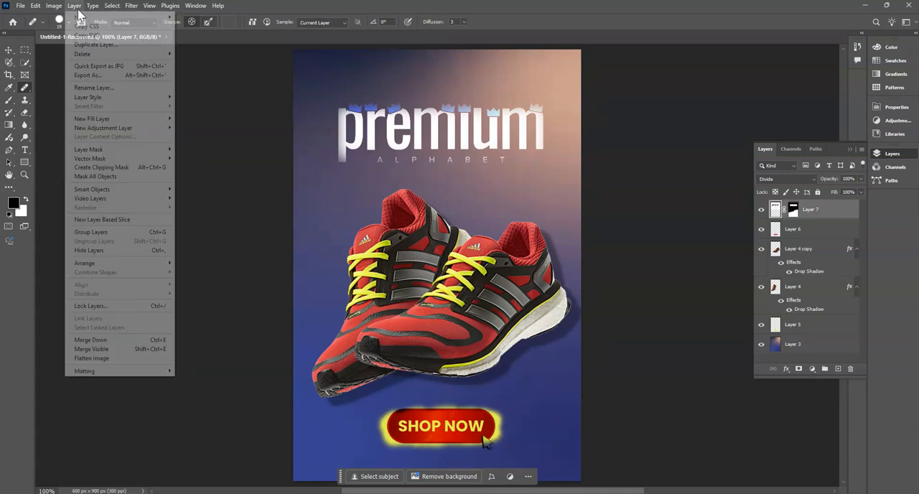
mouse_move(150, 7)
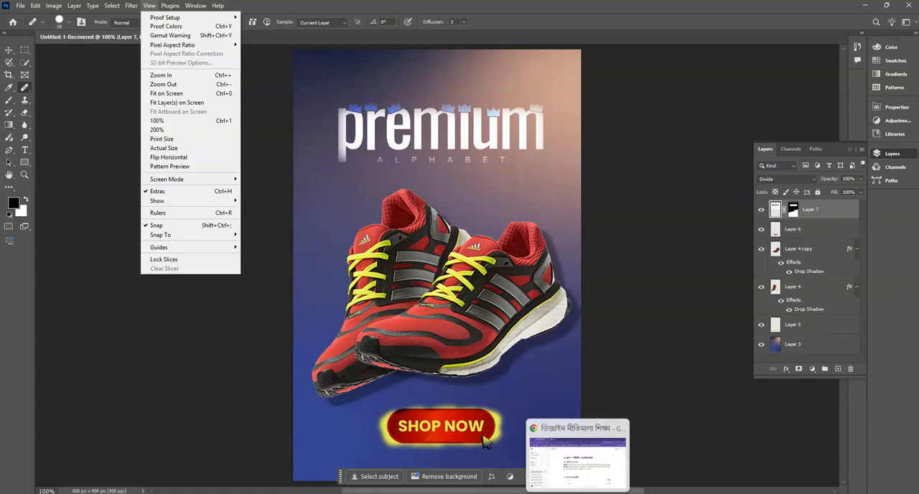
left_click(577, 493)
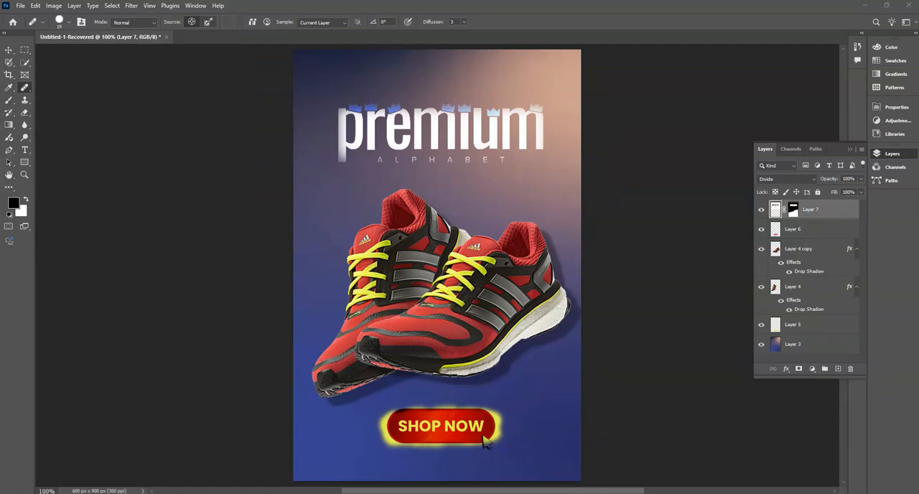
- Return to the Google Meet call and present the entire Screen 2 to the participants
left_click(485, 493)
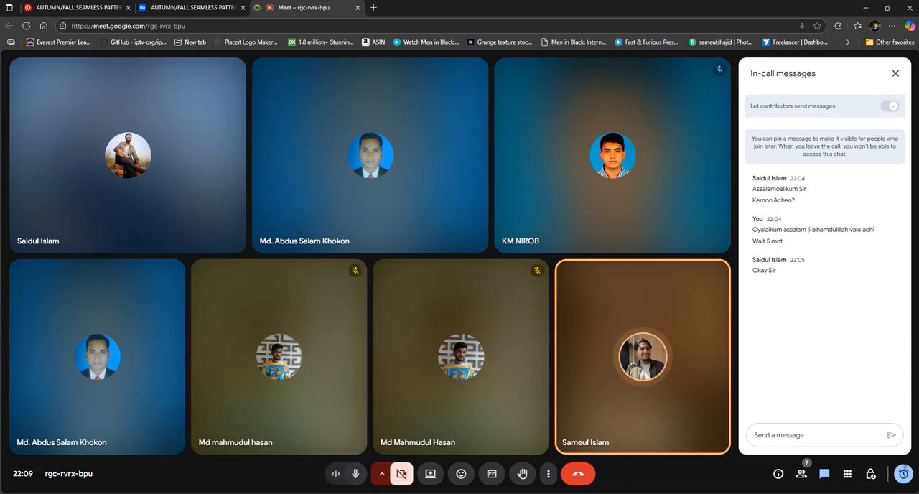
mouse_move(599, 493)
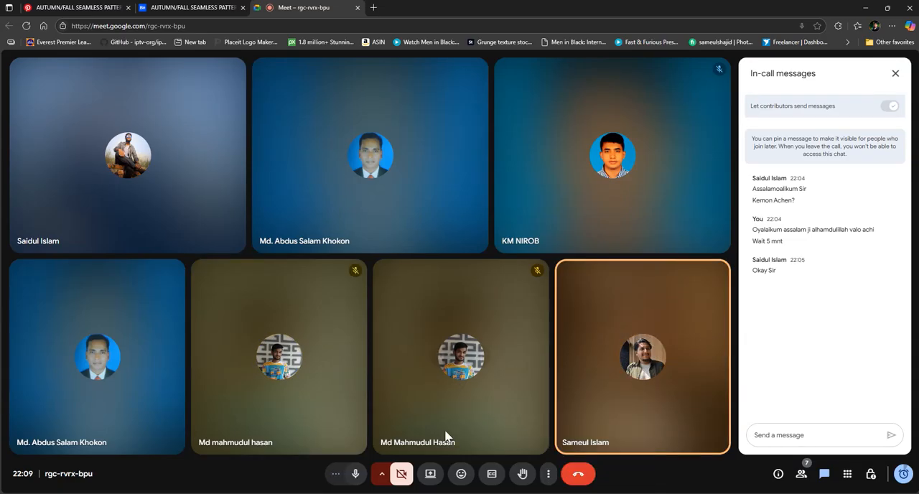
left_click(431, 477)
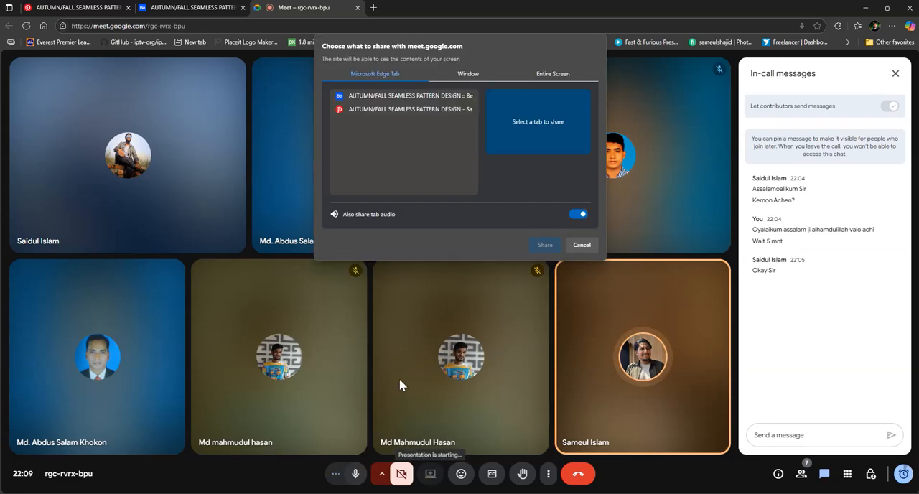
left_click(553, 79)
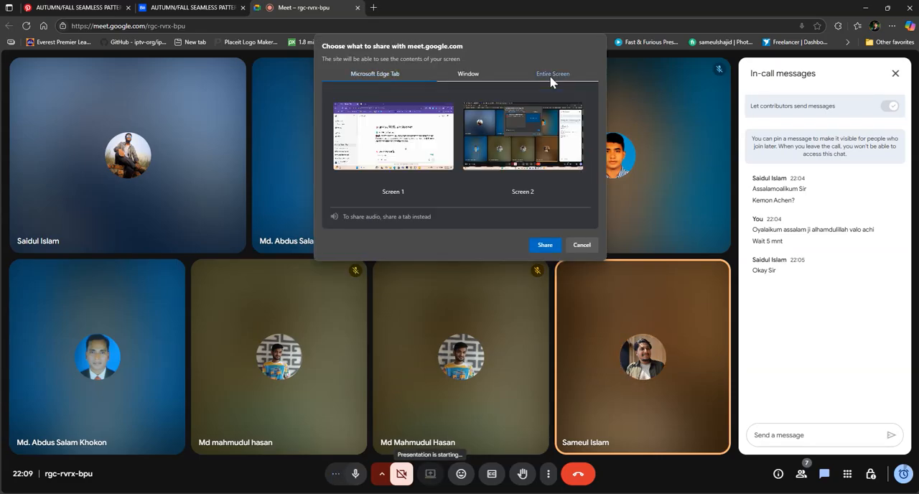
left_click(497, 154)
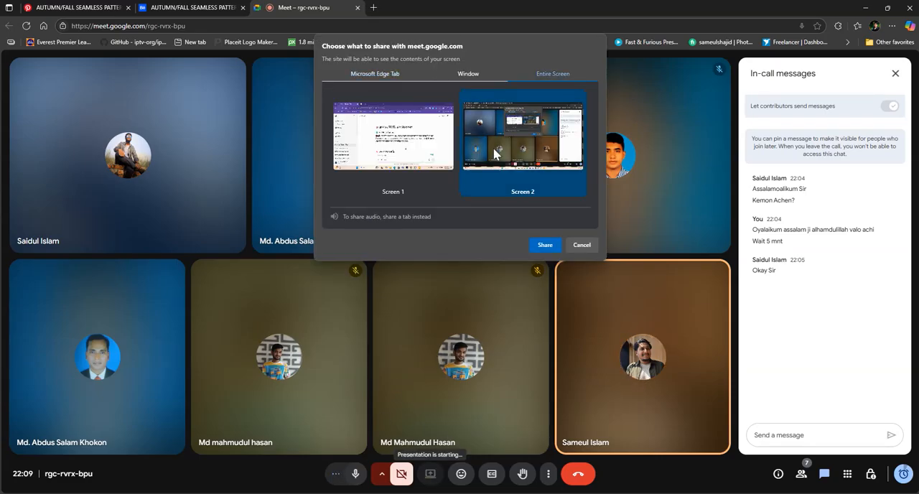
left_click(549, 248)
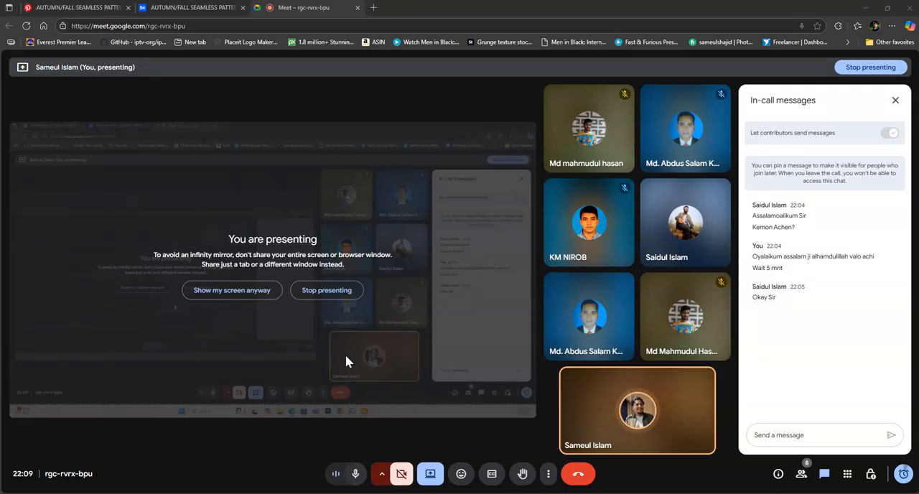
- Switch to WhatsApp and review the design course group's shared images, going back from the double-exposure portrait through the earlier submissions
key("alt+Tab")
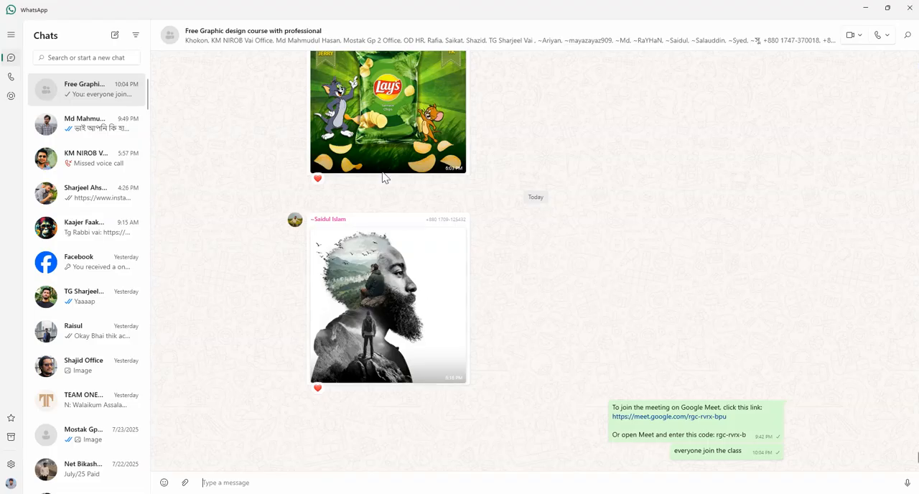
left_click(399, 307)
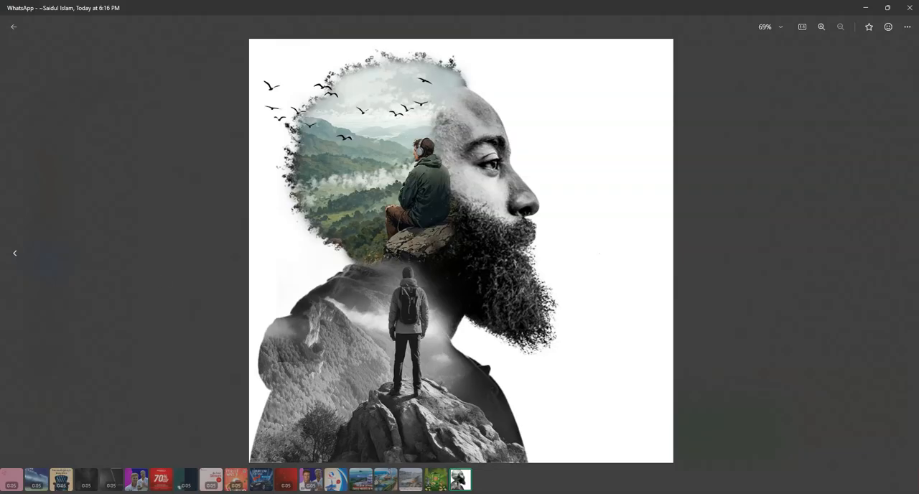
left_click(15, 254)
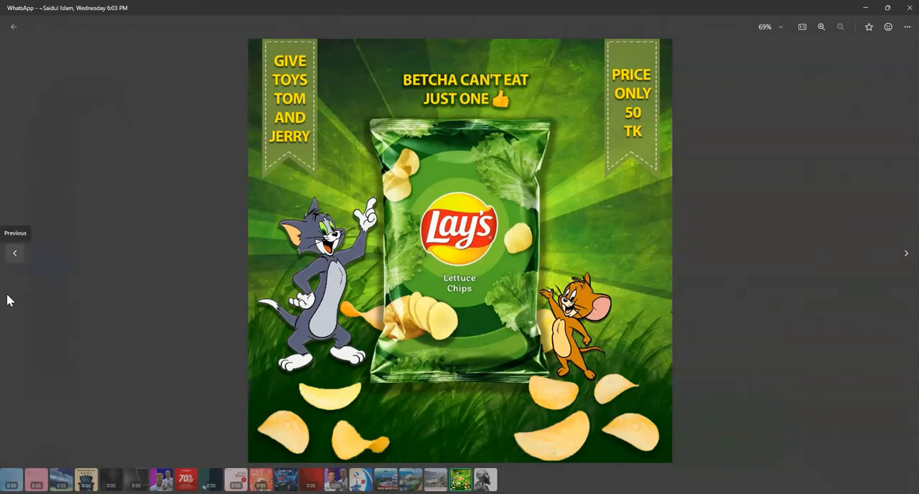
left_click(15, 259)
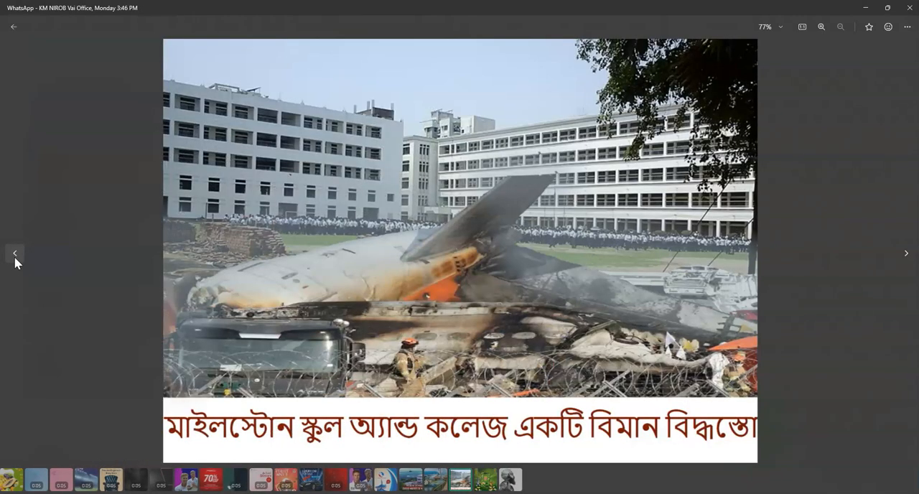
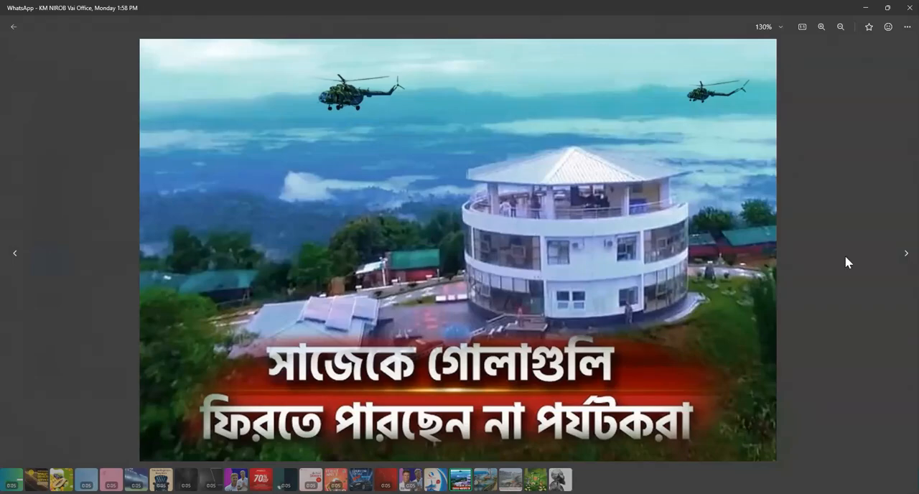
- Compare the shared news photo designs, the WALK WITH US shoe poster and the cricket banner, and close the image viewer
left_click(906, 259)
left_click(906, 258)
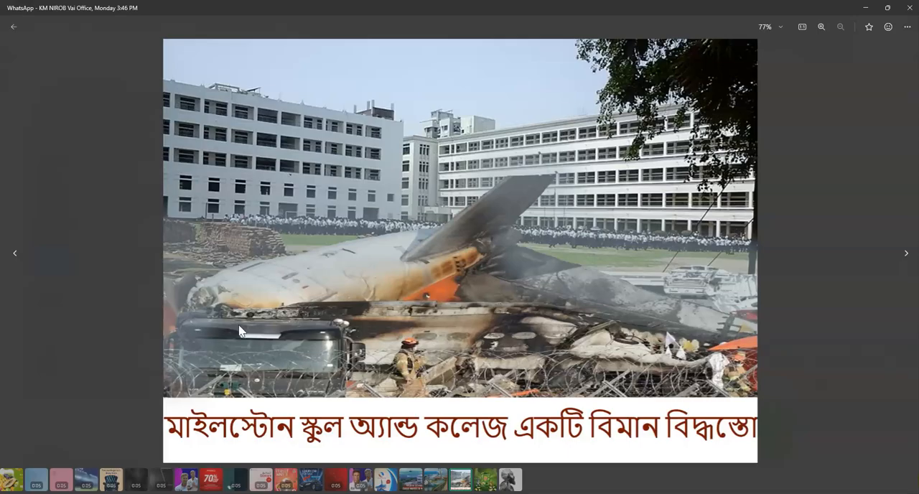
left_click(17, 258)
left_click(17, 257)
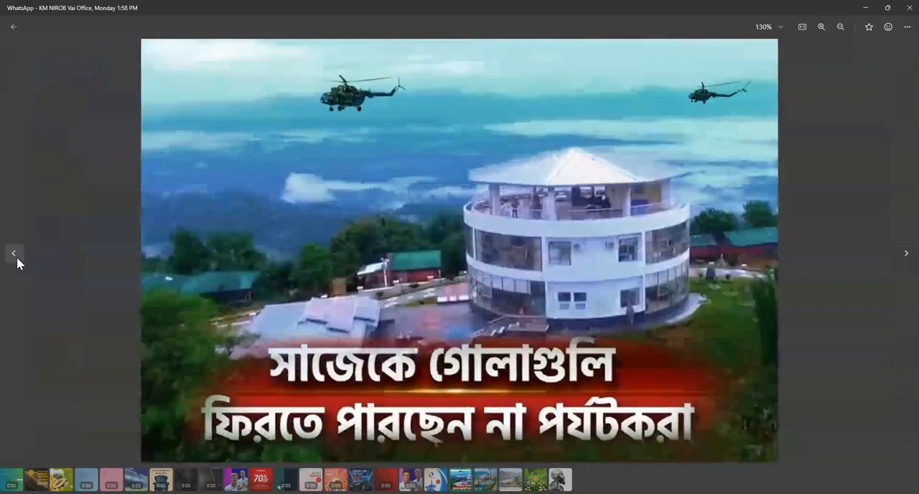
left_click(17, 257)
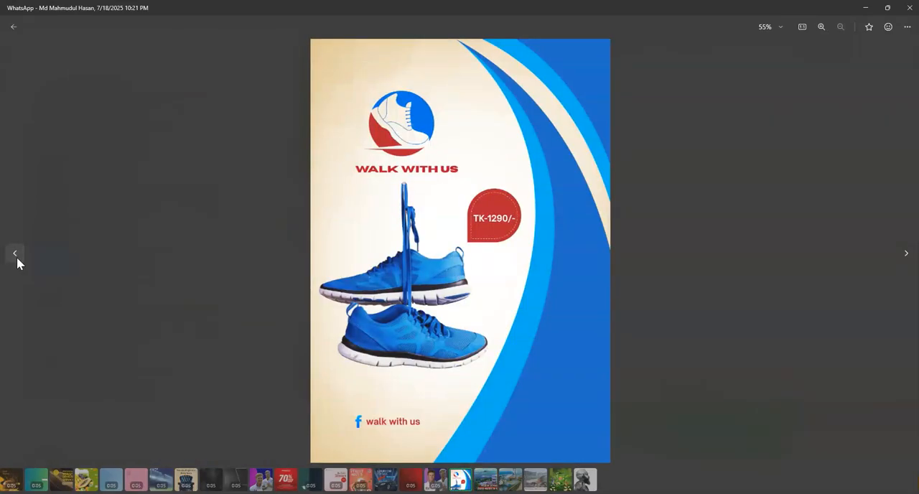
left_click(17, 257)
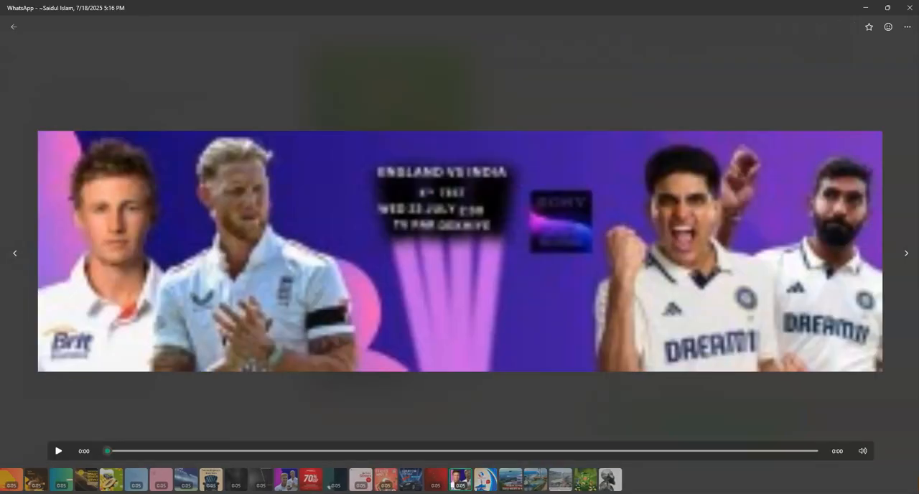
left_click(906, 253)
left_click(905, 254)
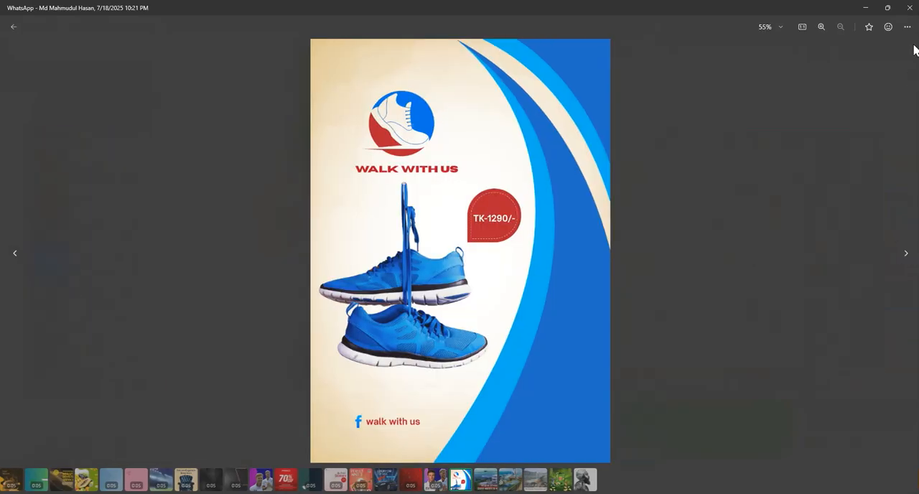
left_click(911, 8)
left_click(911, 9)
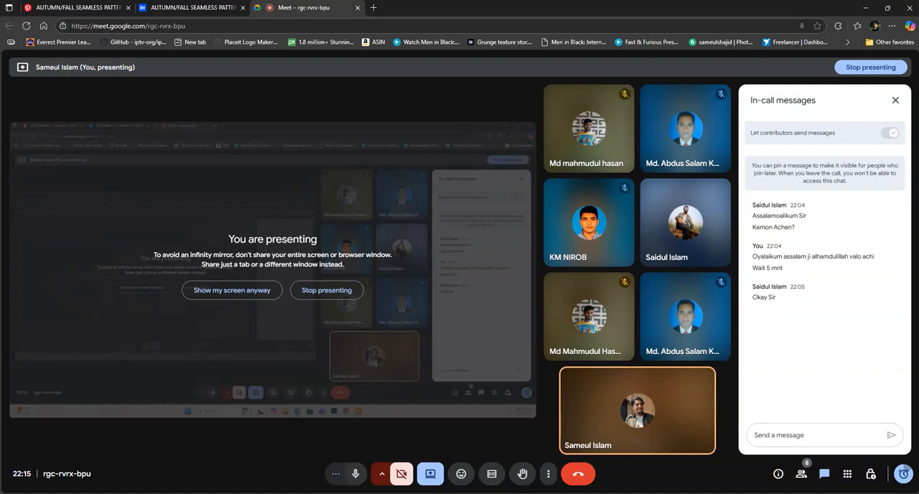
- Switch to Photoshop and show the tools grouped with the Spot Healing Brush over the premium shoe poster
left_click(567, 493)
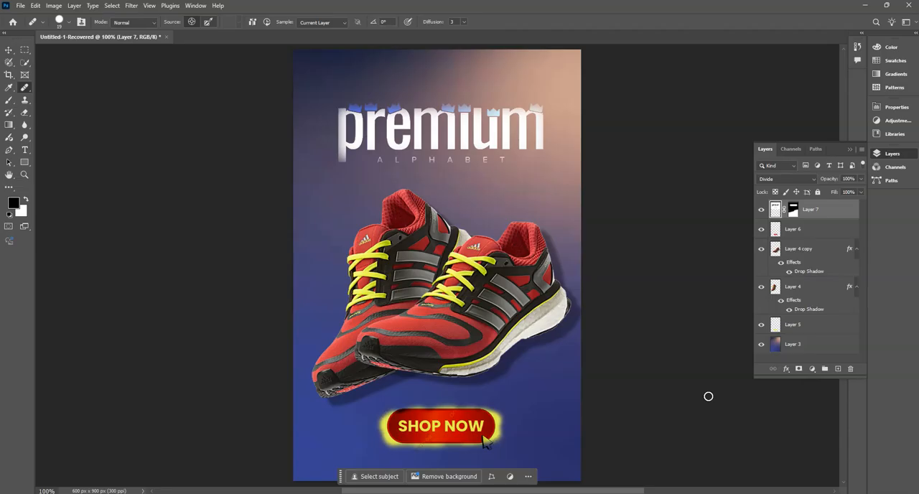
scroll(673, 365, "up", 1)
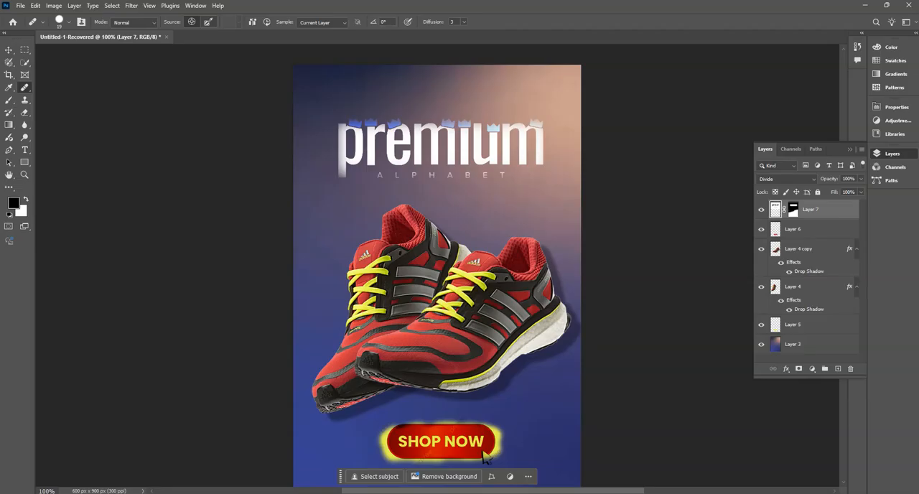
right_click(27, 90)
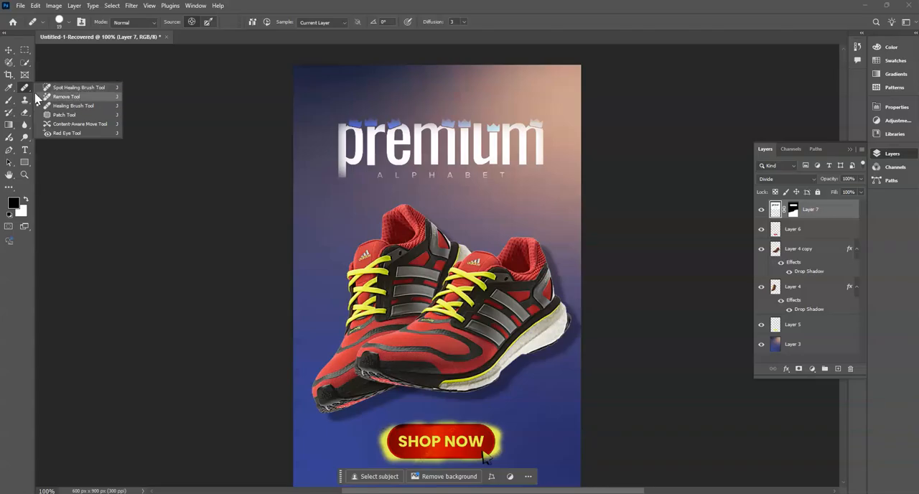
left_click(485, 457)
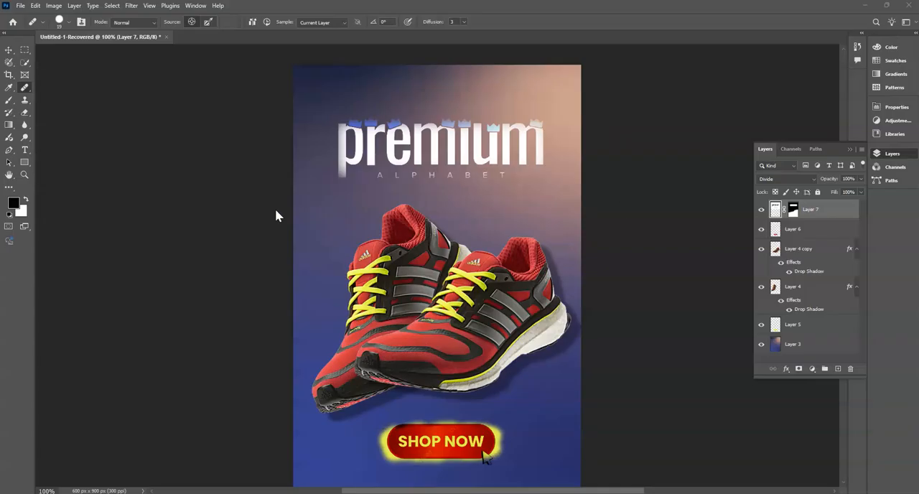
- Activate the Clone Stamp tool and show its tool group alongside the Pattern Stamp tool
left_click(25, 102)
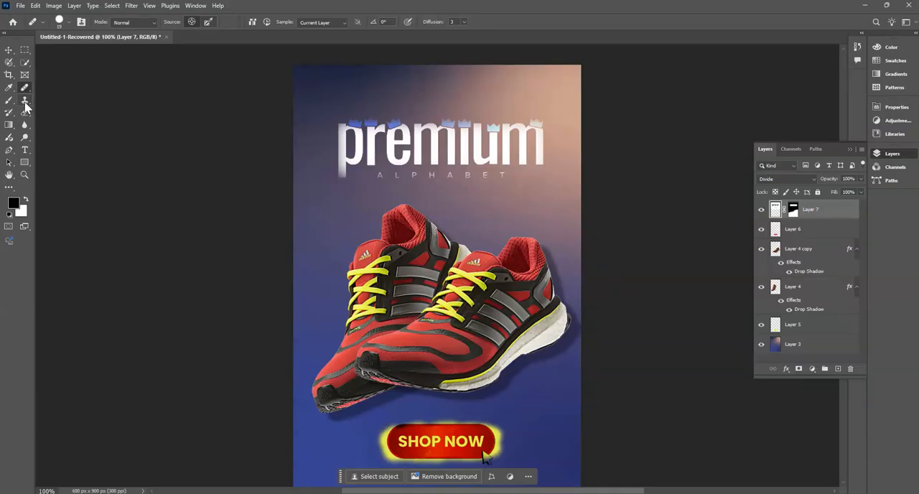
left_click(25, 103)
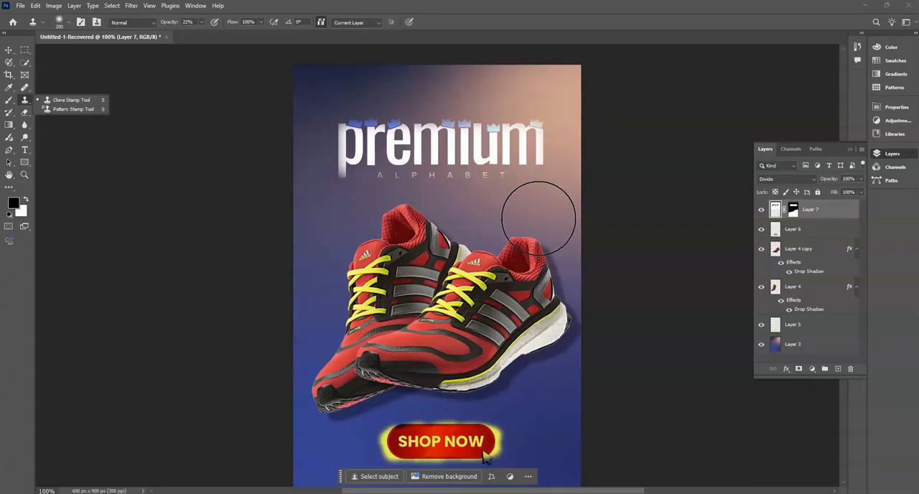
scroll(819, 281, "down", 1)
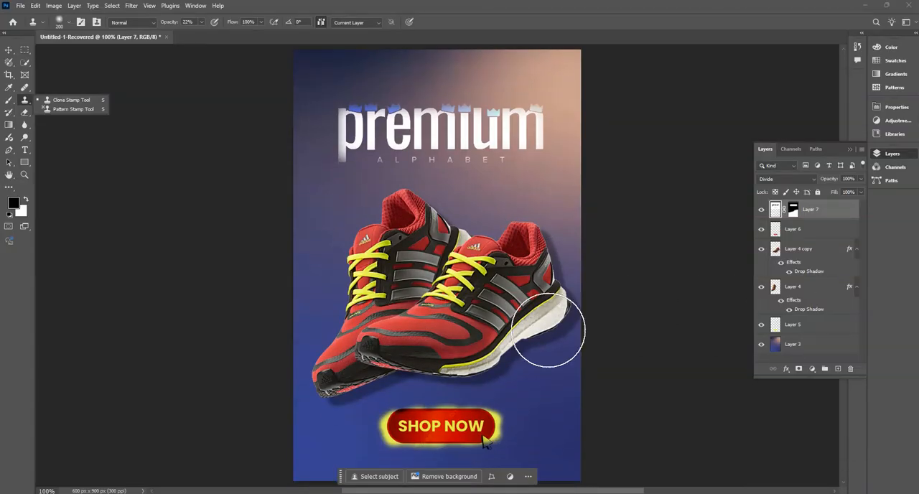
scroll(549, 329, "up", 2)
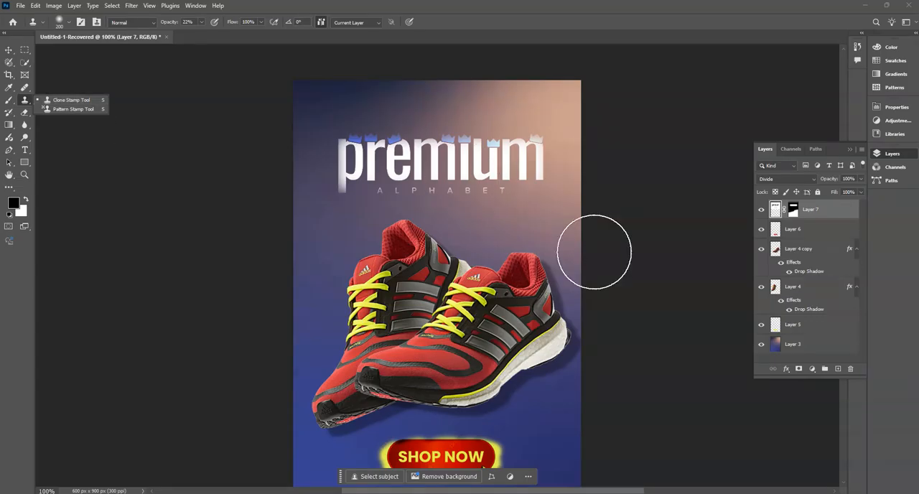
- Select background Layer 3, hide Layers 5, 4, 4 copy and 6, and show them again except Layer 5
left_click(806, 347)
left_click(802, 346)
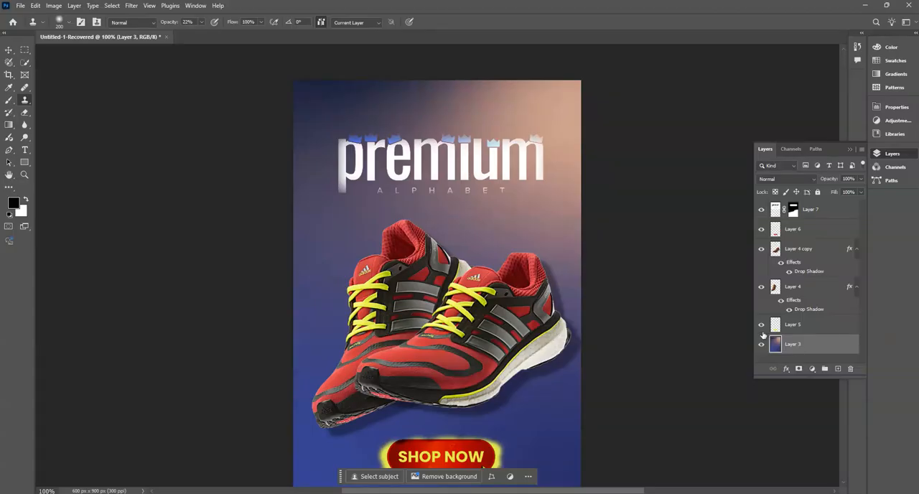
left_click_drag(762, 325, 764, 245)
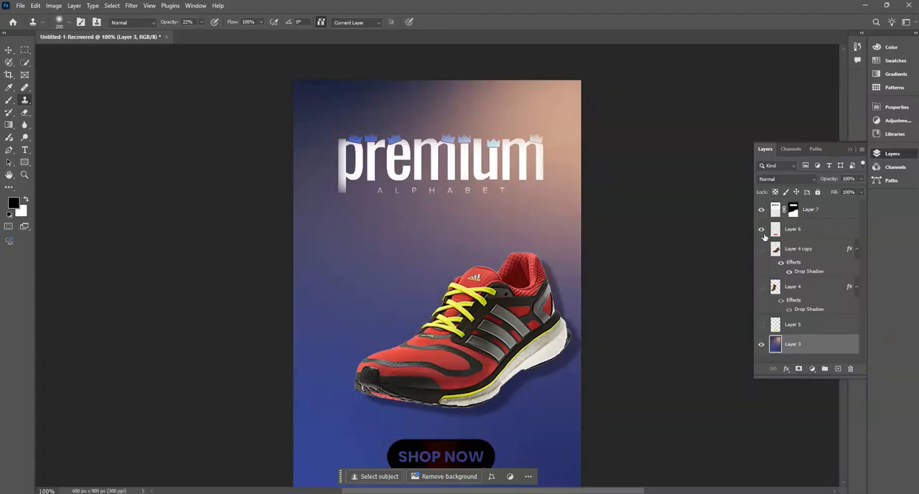
left_click(763, 229)
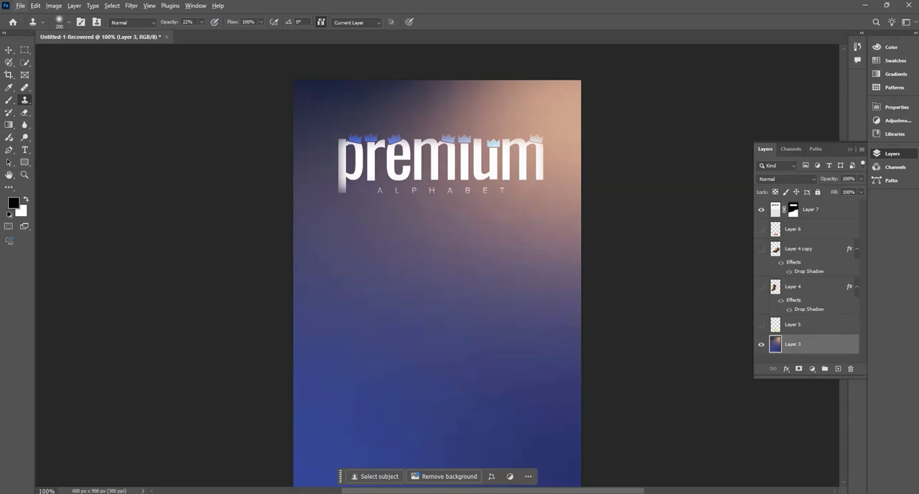
left_click_drag(762, 229, 761, 286)
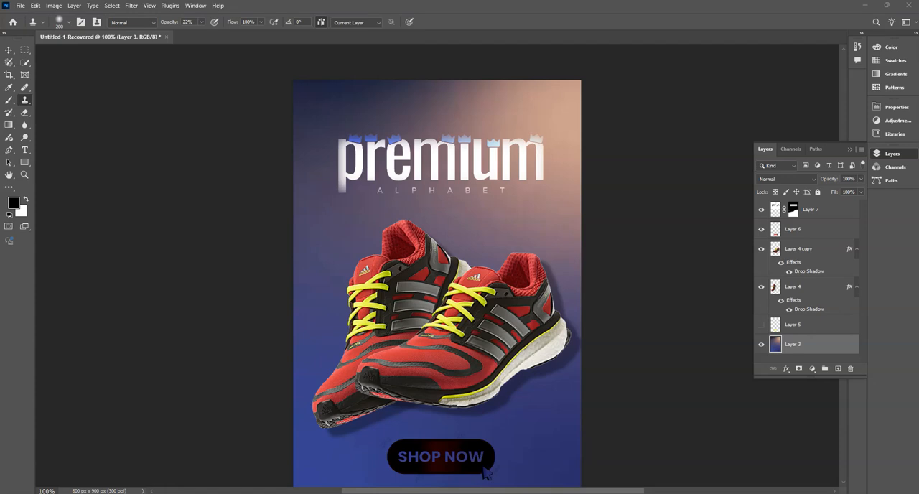
- Show the Blur and Dodge tool groups and the list of available adjustment layers
left_click(25, 127)
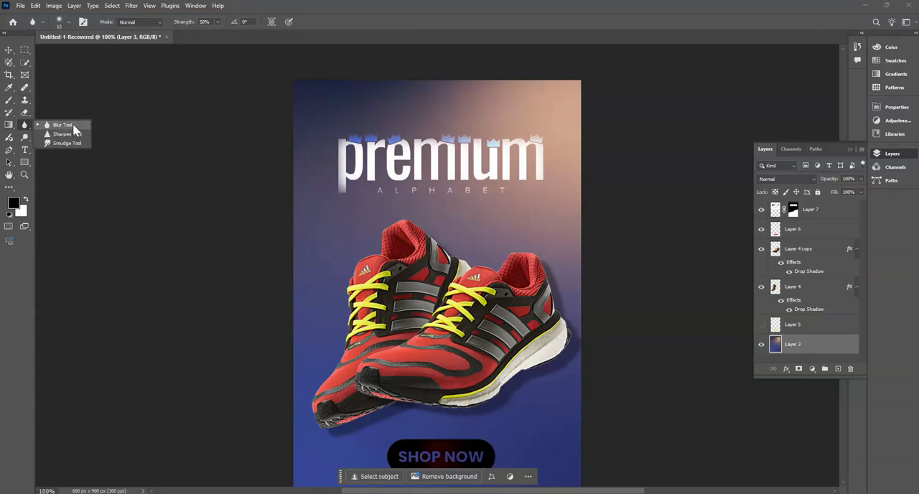
left_click(24, 138)
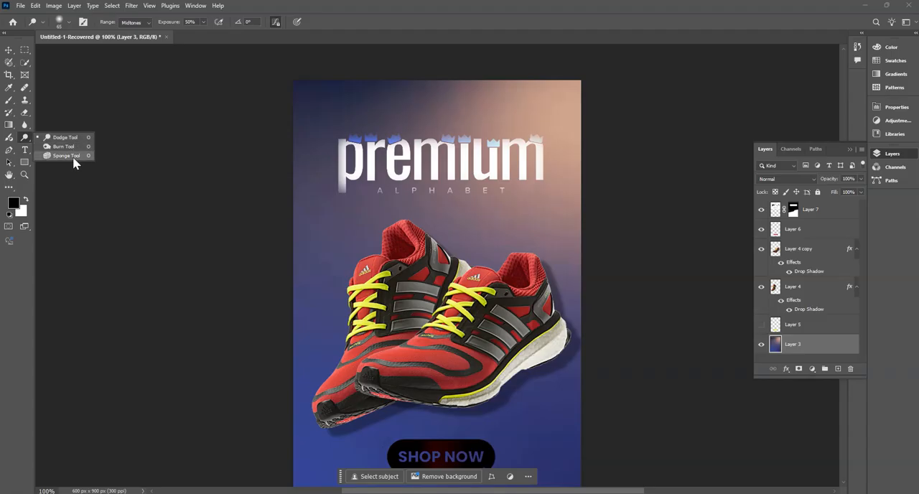
left_click(25, 141)
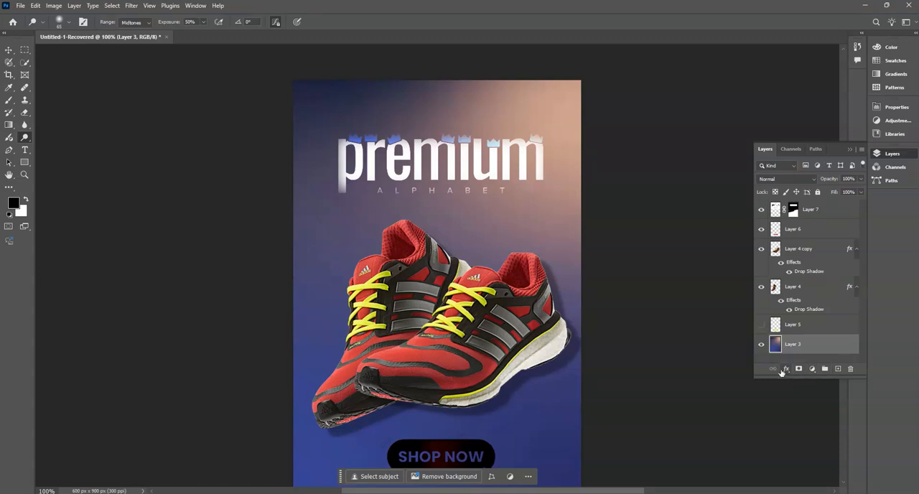
left_click(813, 370)
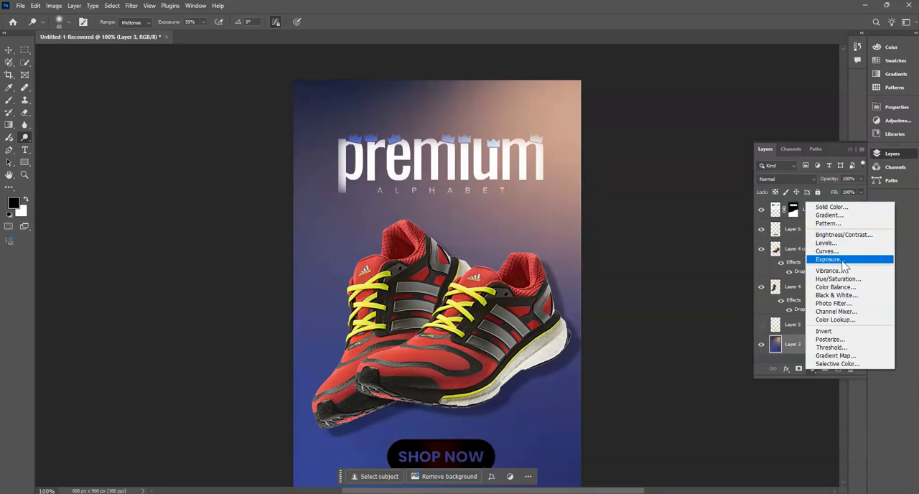
left_click(813, 373)
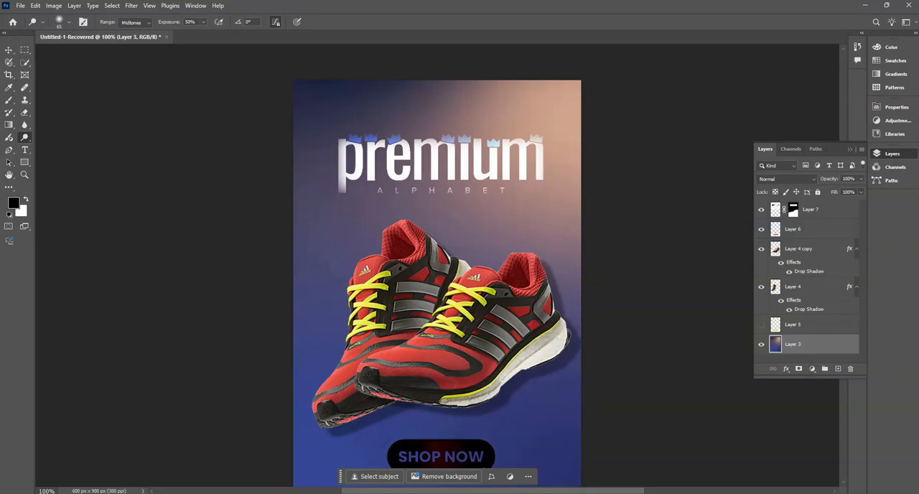
- Look through the available filters, including Liquify and the Other group, and show the Blur tool's variants again
left_click(132, 6)
mouse_move(169, 207)
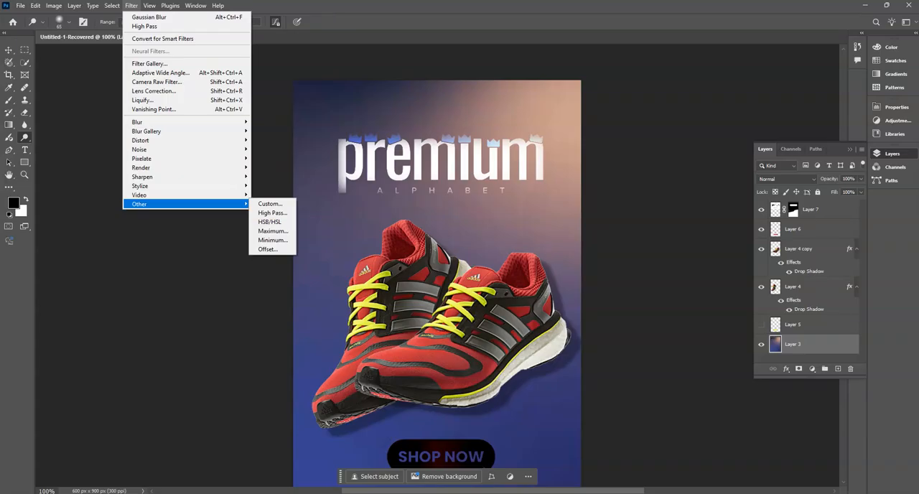
left_click(487, 473)
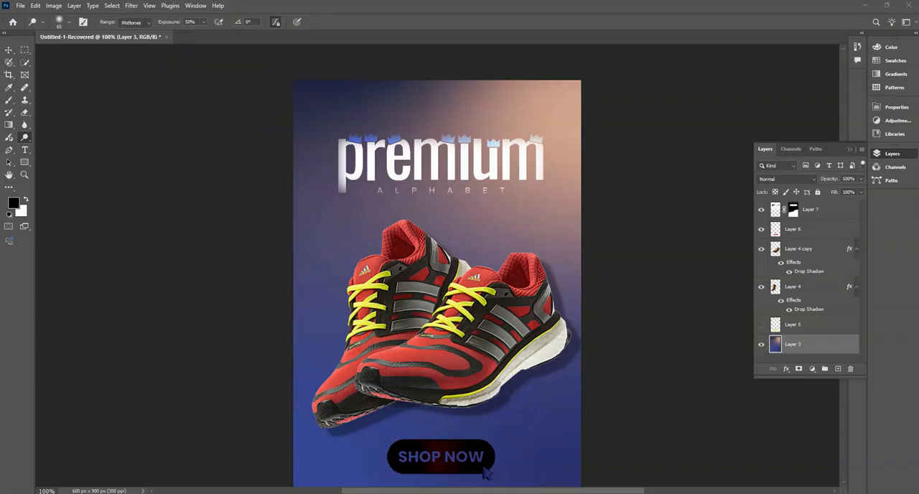
left_click(131, 7)
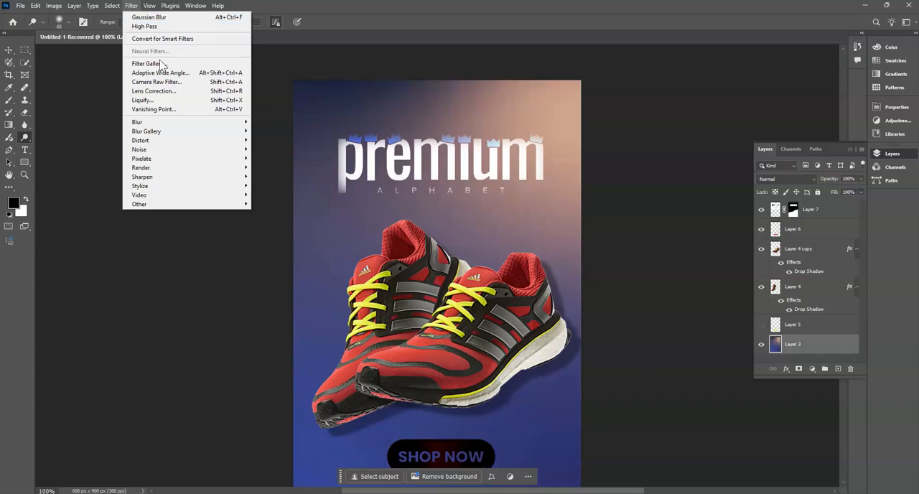
left_click(221, 104)
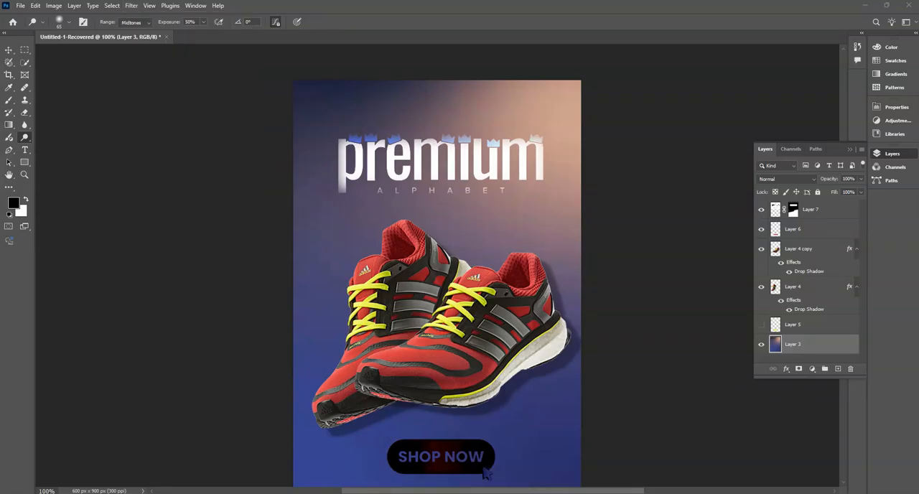
left_click(24, 127)
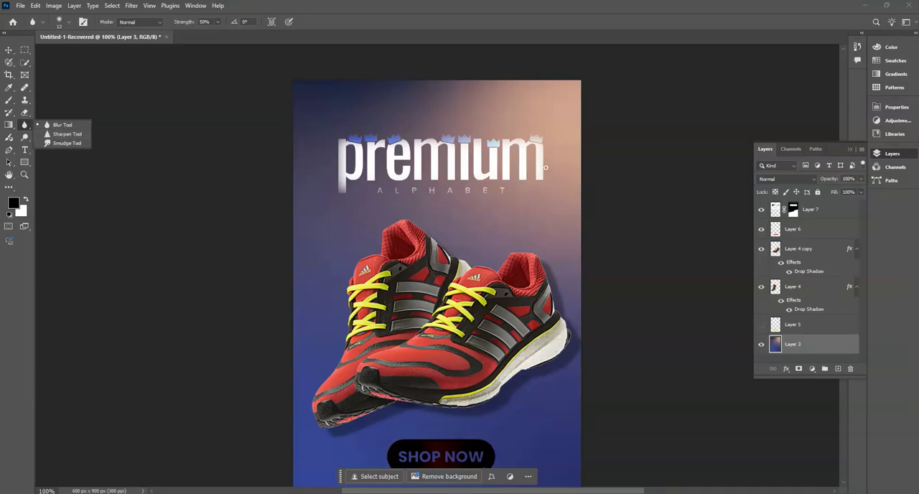
- Try to rotate background Layer 3 to about -84.65° with the Move tool's transform controls
left_click(8, 50)
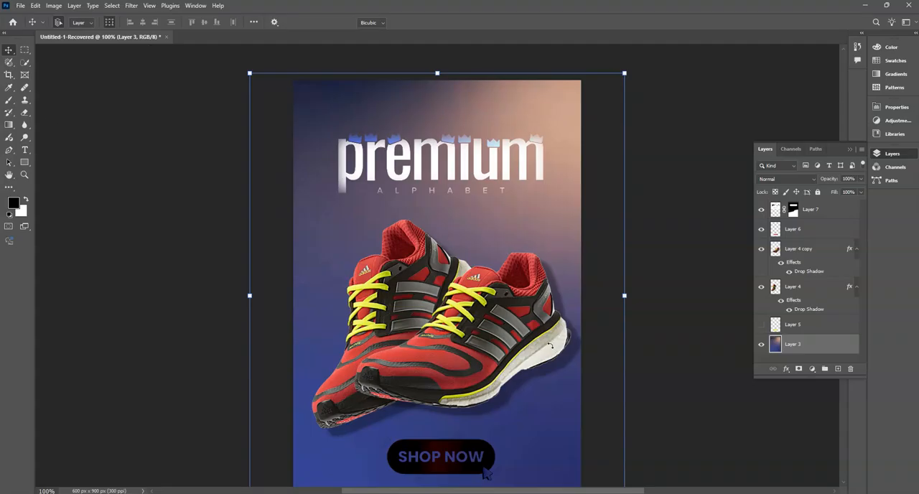
left_click_drag(636, 136, 326, 85)
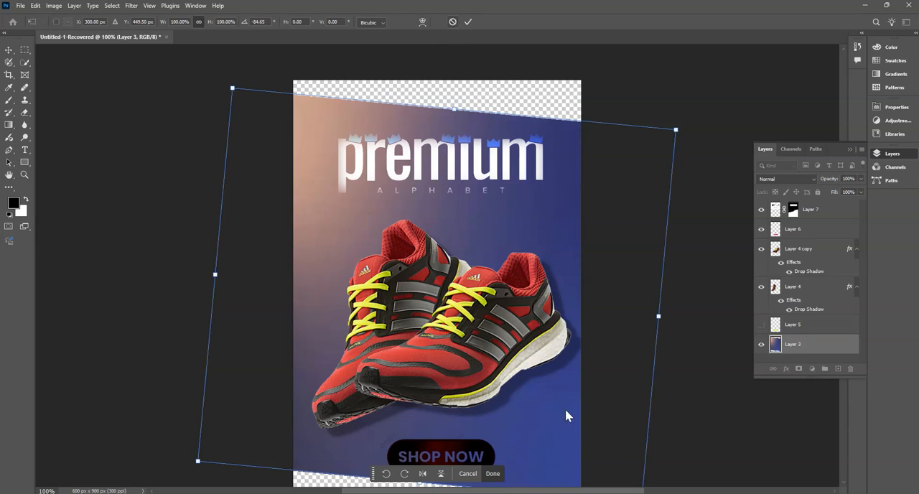
left_click(493, 473)
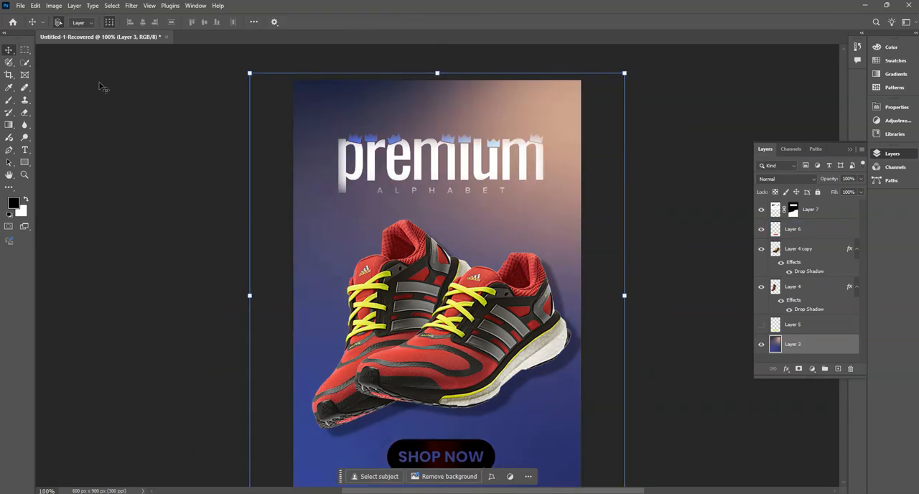
- Switch to the Microsoft Edge window with the Meet call and open Google in a new tab
mouse_move(588, 493)
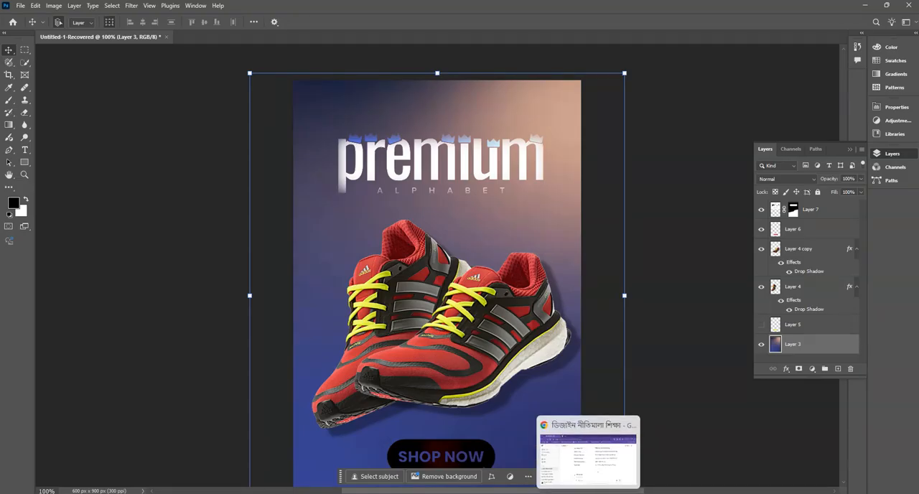
left_click(504, 493)
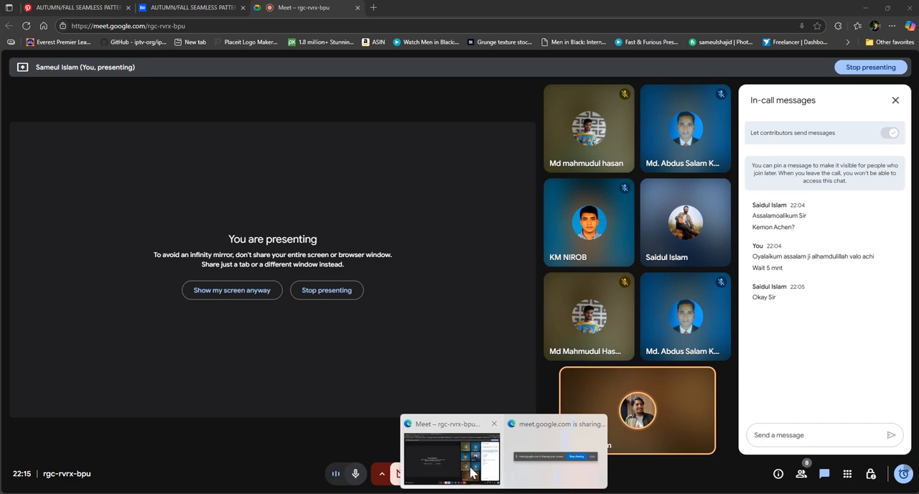
left_click(451, 458)
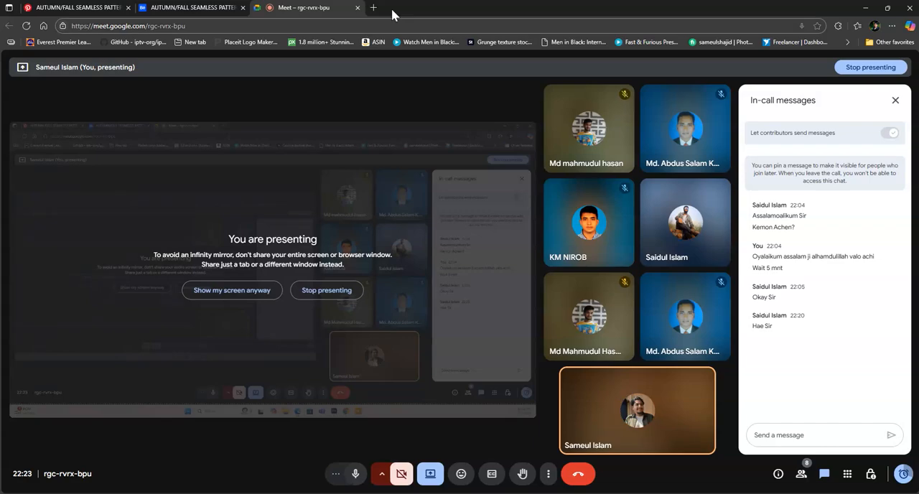
left_click(373, 8)
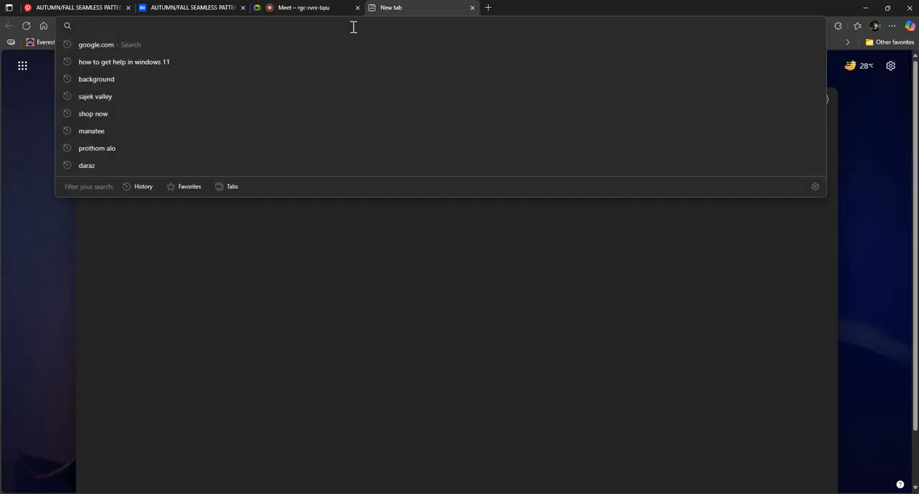
type("google.com")
key("Return")
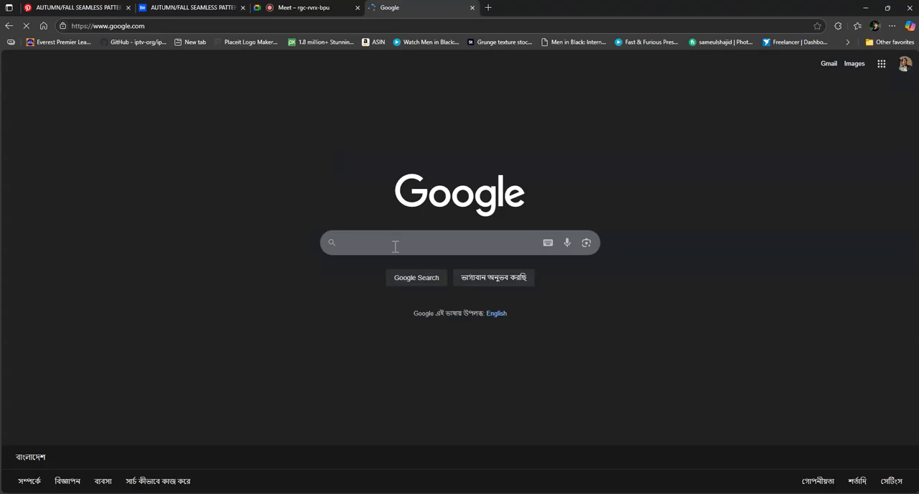
- Search Google Images for "bad woman skin photo" and copy The Mirror's portrait of a woman with facial blemishes
left_click(394, 242)
left_click(388, 262)
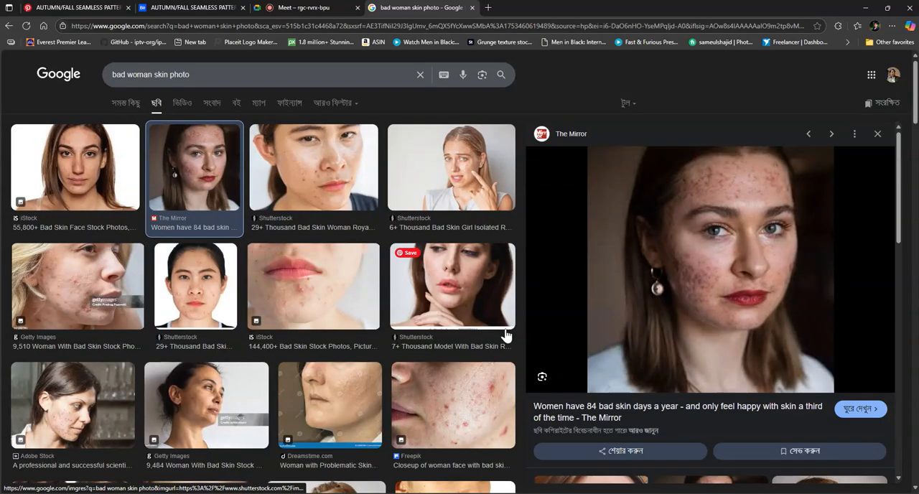
right_click(747, 228)
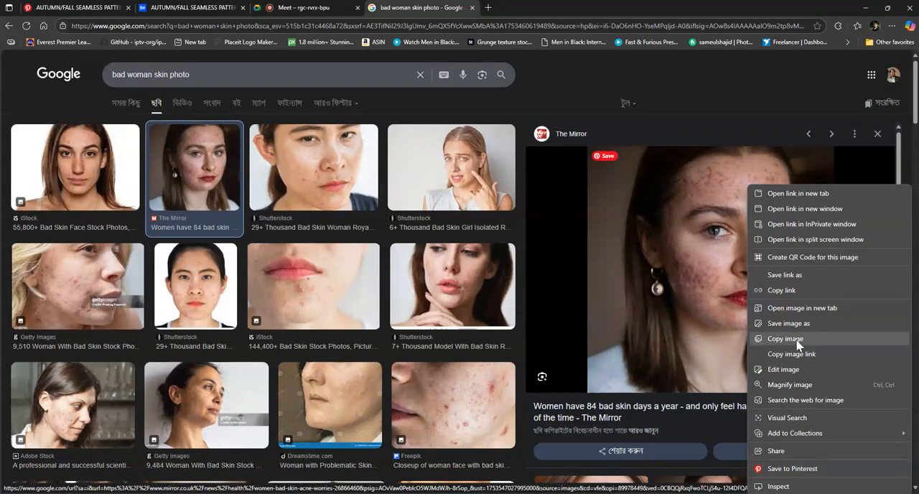
left_click(790, 340)
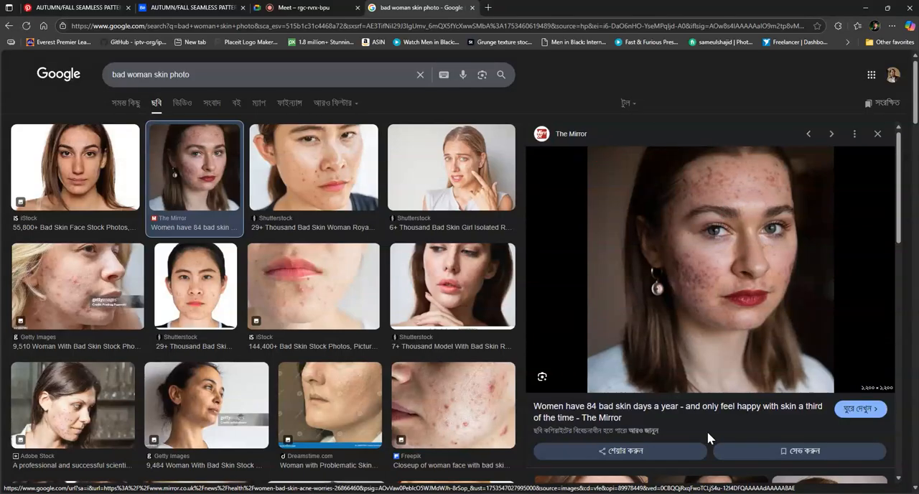
- Switch back to Photoshop and create a new 1200 x 1200 px, 72 ppi RGB document using the Clipboard preset
key("alt+Tab")
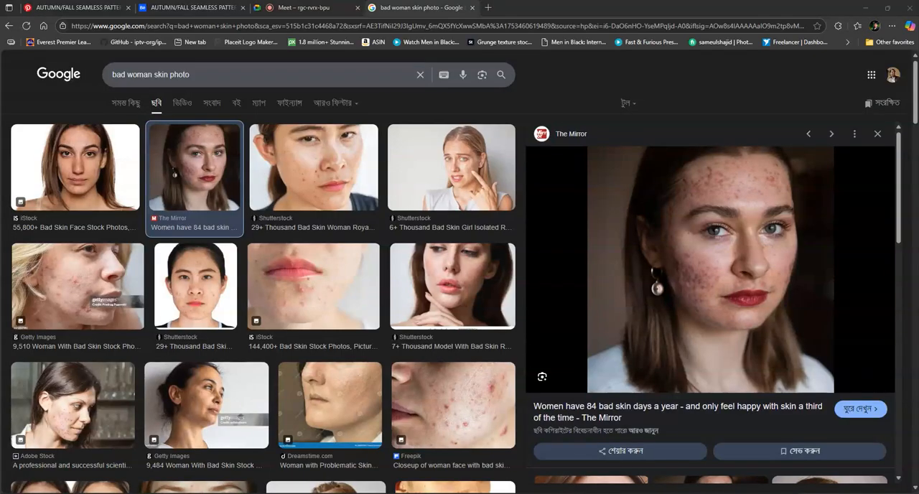
left_click(21, 6)
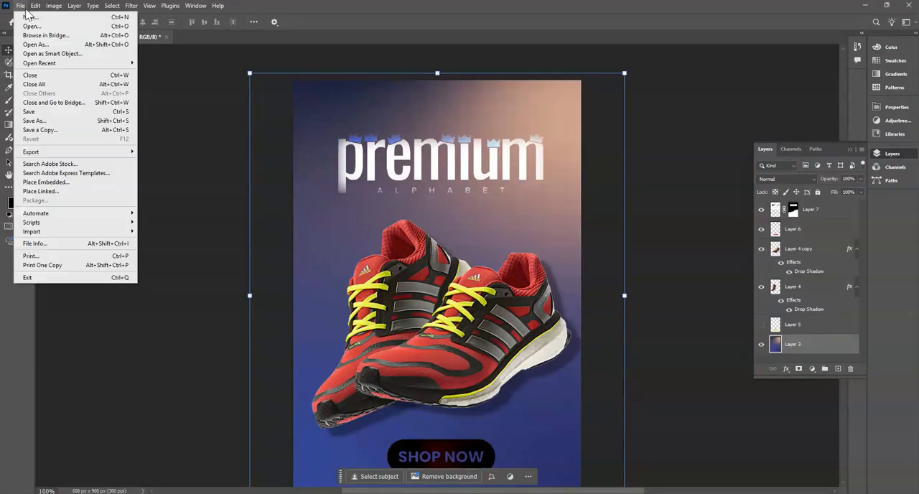
left_click(28, 18)
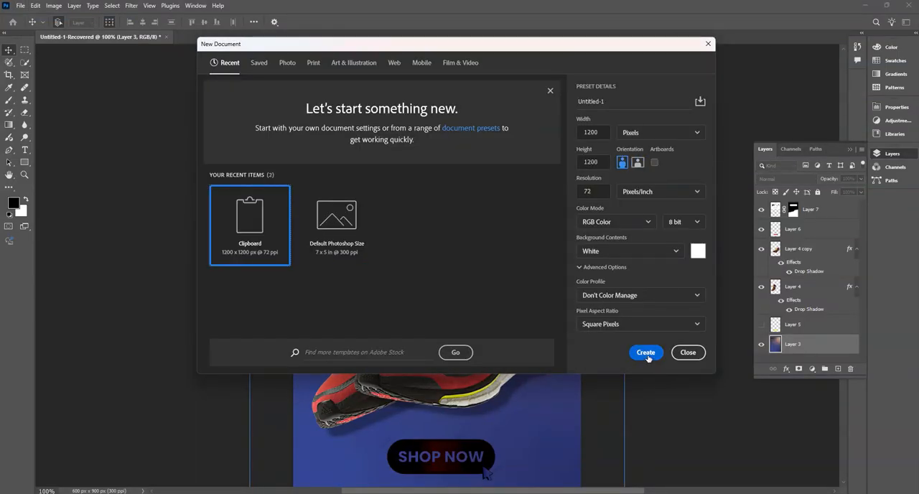
key("Return")
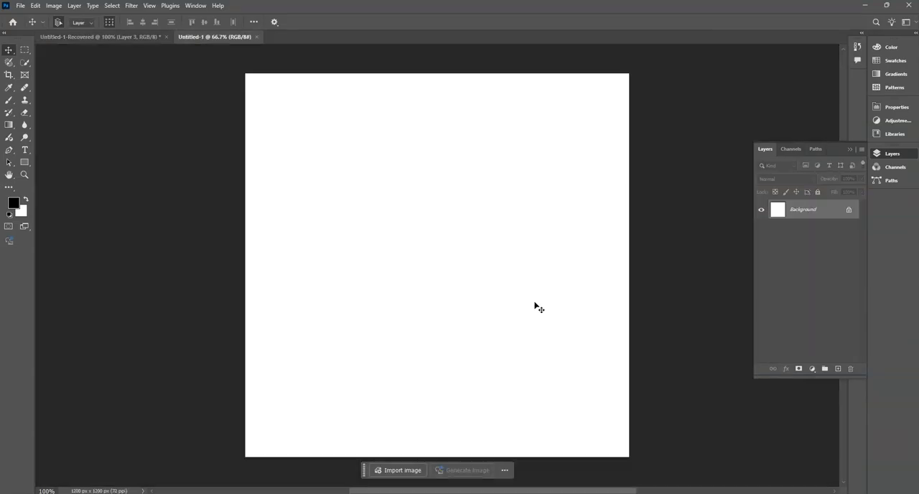
- Paste the copied portrait into the new document and delete the white Background layer
key("ctrl+v")
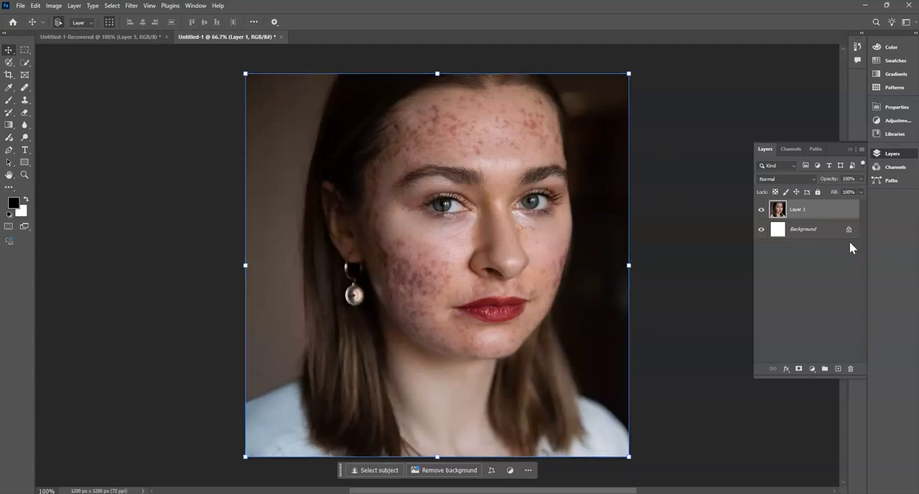
left_click(813, 230)
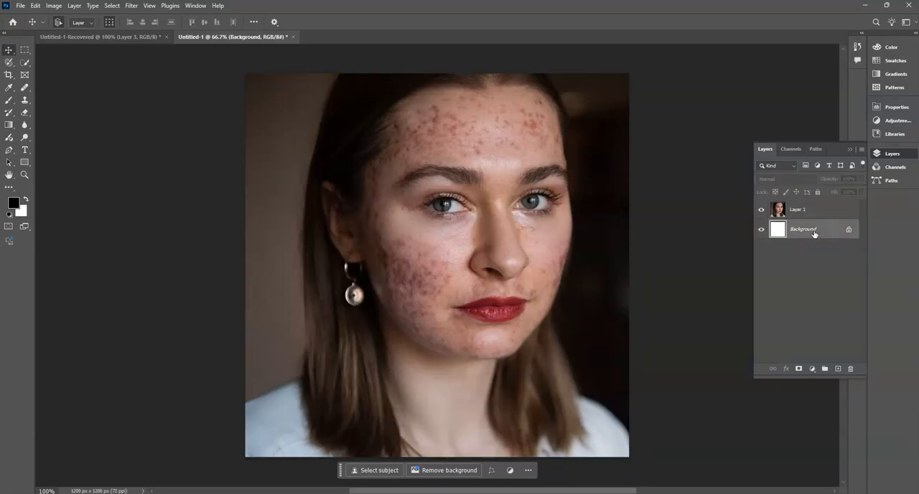
key("Delete")
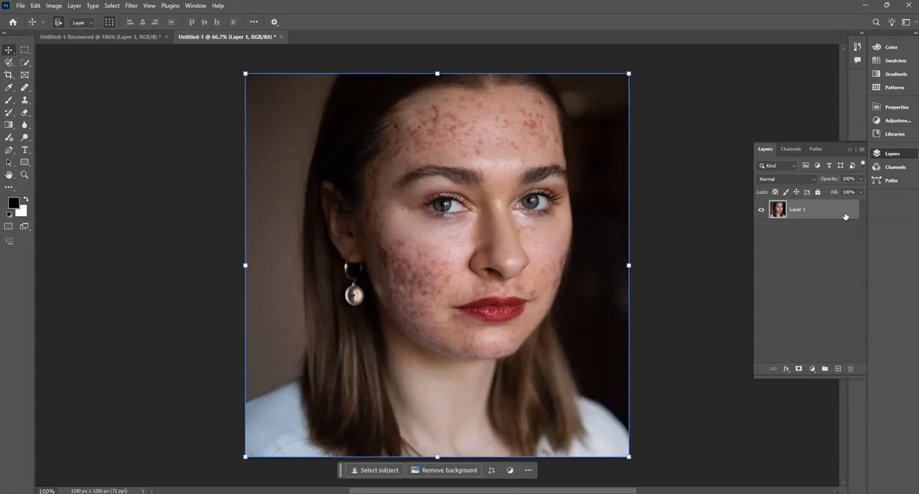
- Fully lock Layer 1, show the tools in the healing group, and unlock the layer again
left_click(818, 191)
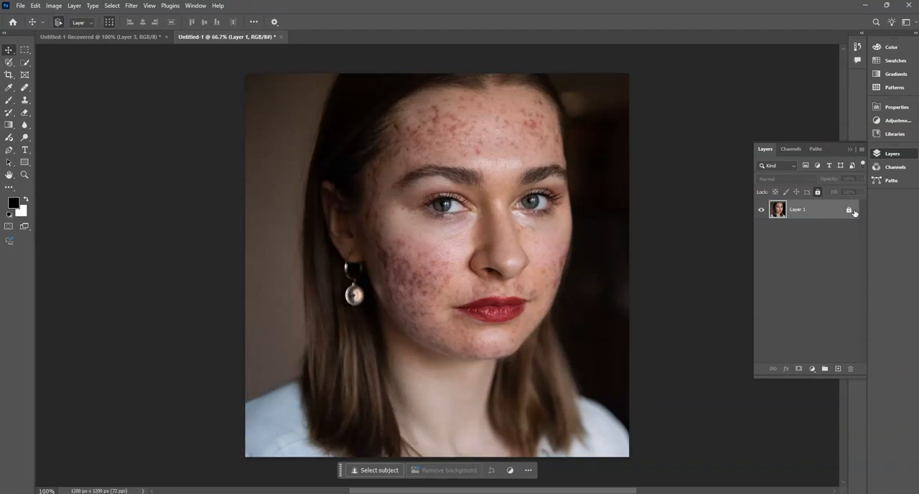
left_click(806, 263)
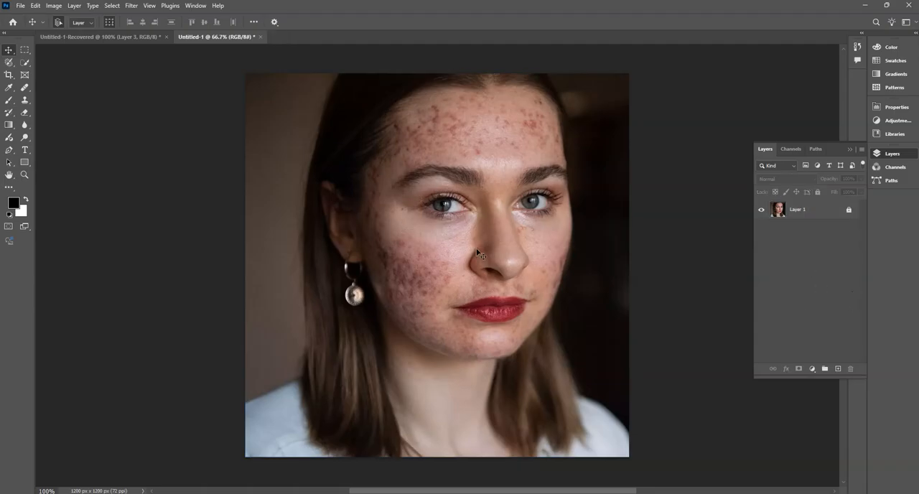
left_click(827, 214)
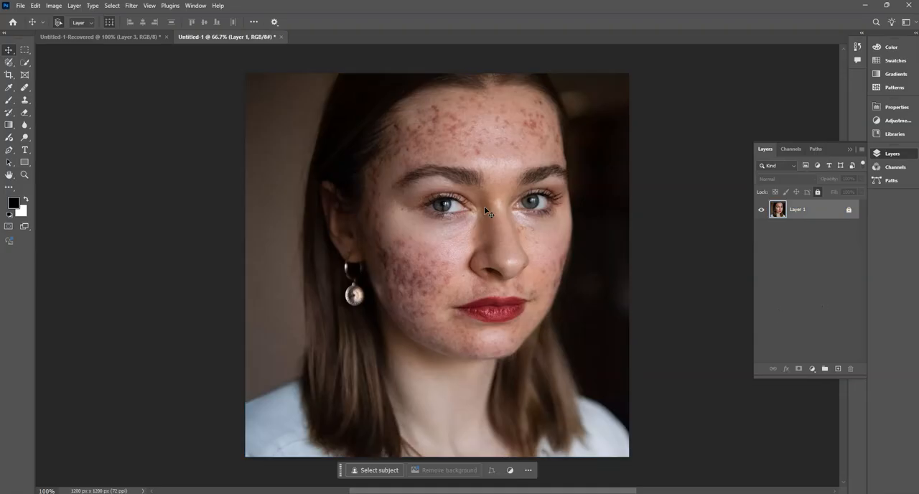
left_click(26, 87)
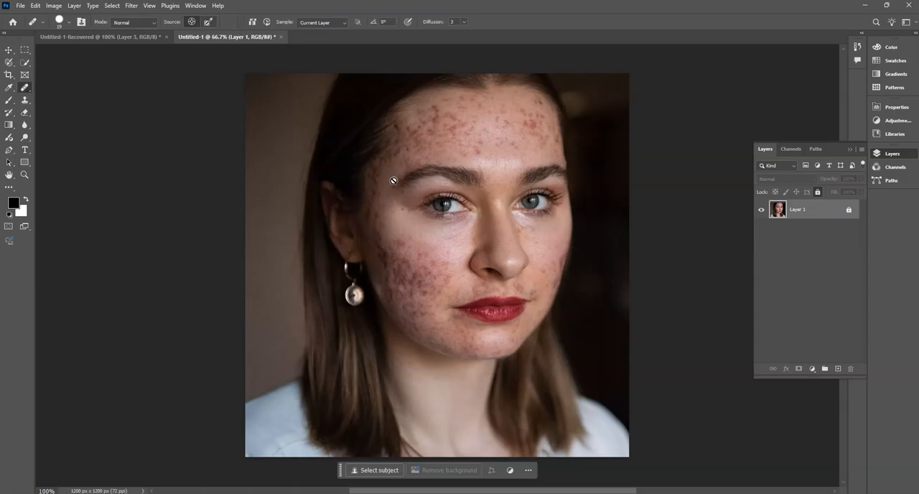
right_click(26, 90)
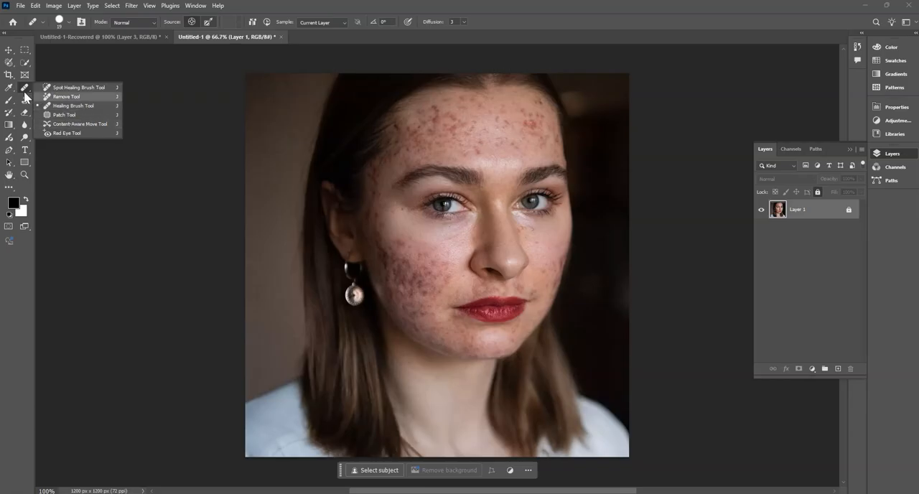
left_click(24, 93)
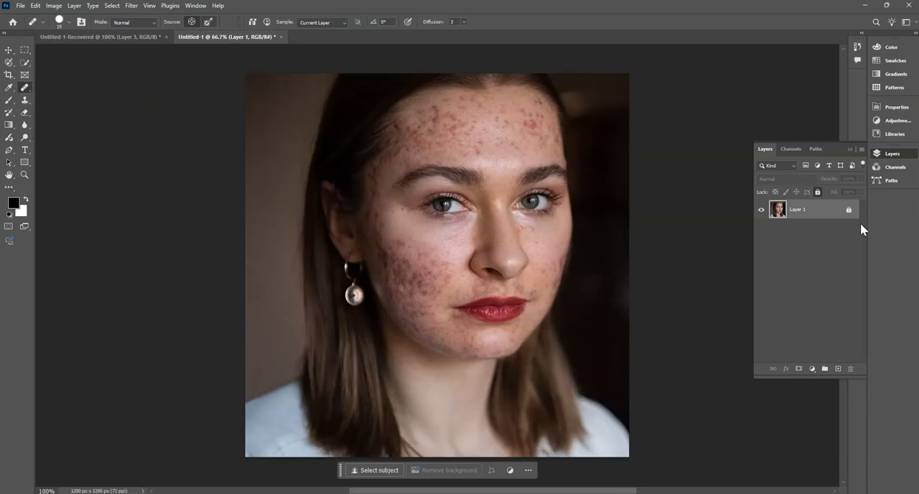
left_click(849, 210)
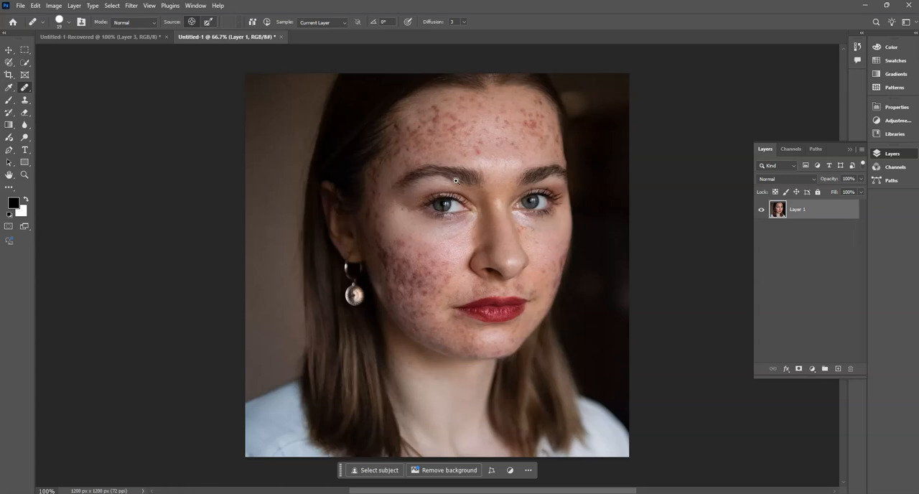
- Activate the Spot Healing Brush for retouching the face and show its brush settings
scroll(471, 185, "up", 2)
left_click_drag(472, 202, 460, 231)
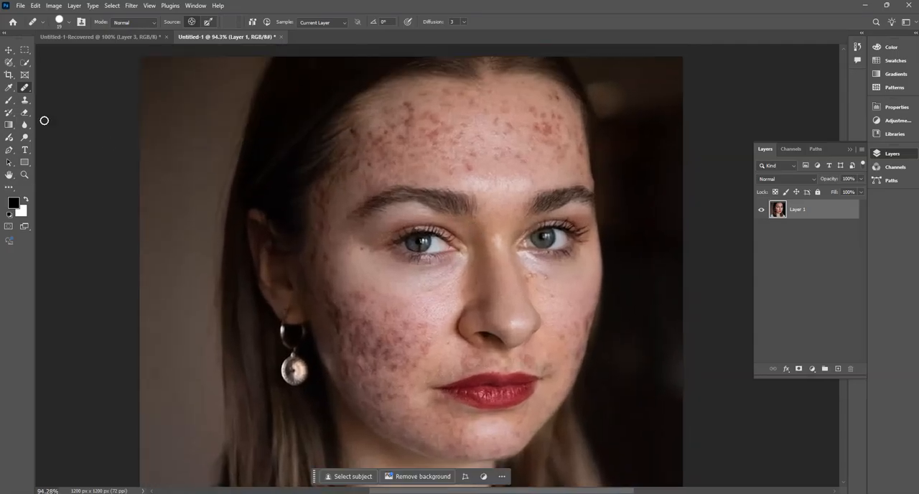
right_click(24, 92)
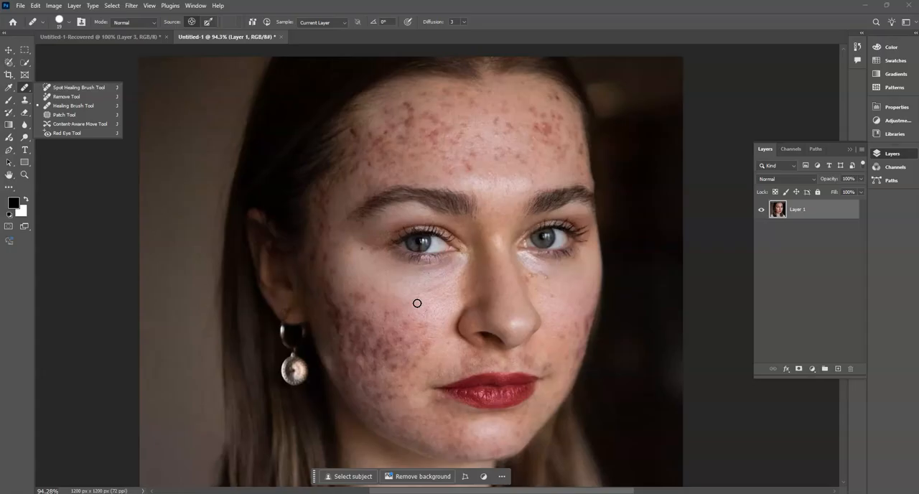
left_click(79, 88)
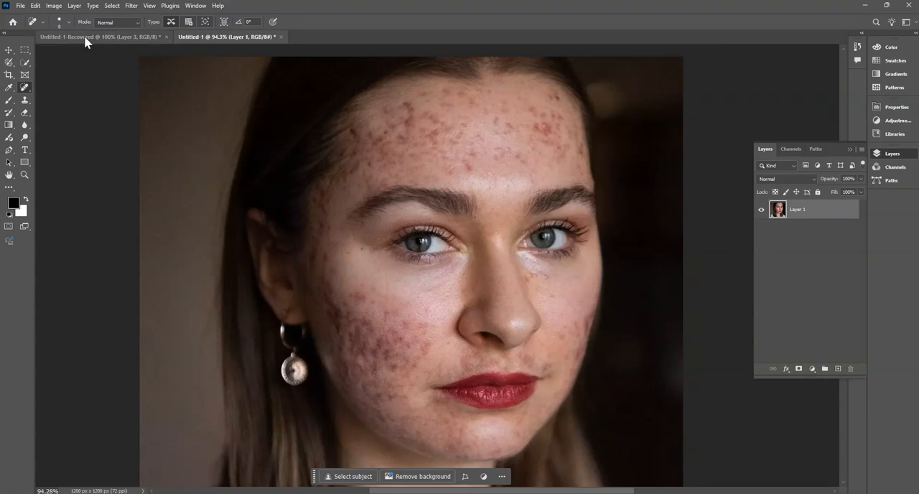
left_click(66, 21)
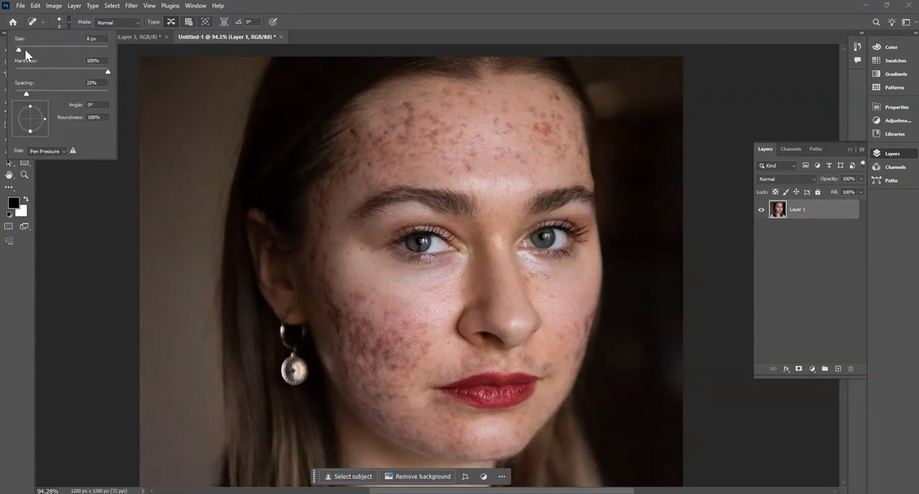
left_click(511, 113)
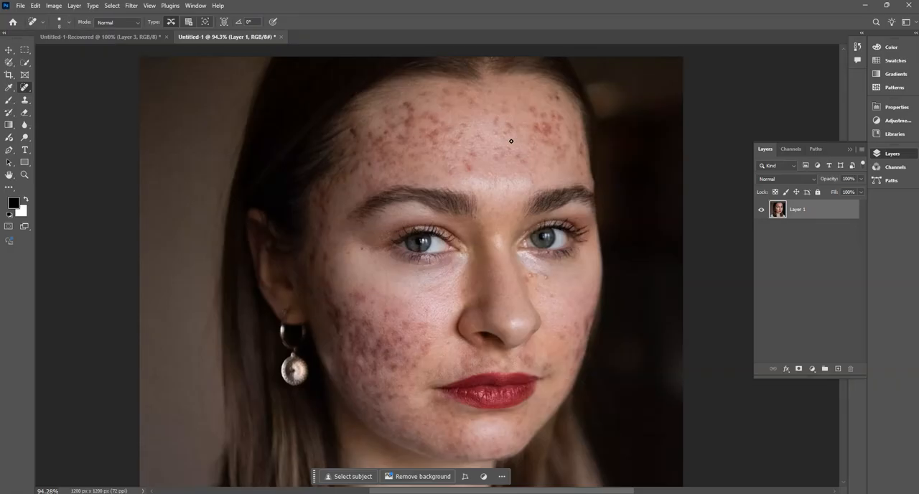
- Demonstrate enlarging and shrinking the Spot Healing Brush over the forehead, ending at a size of 80 px
key("bracketright")
key("bracketright")
key("bracketleft")
key("bracketleft")
key("bracketright")
key("bracketright")
key("bracketright")
key("bracketright")
key("bracketright")
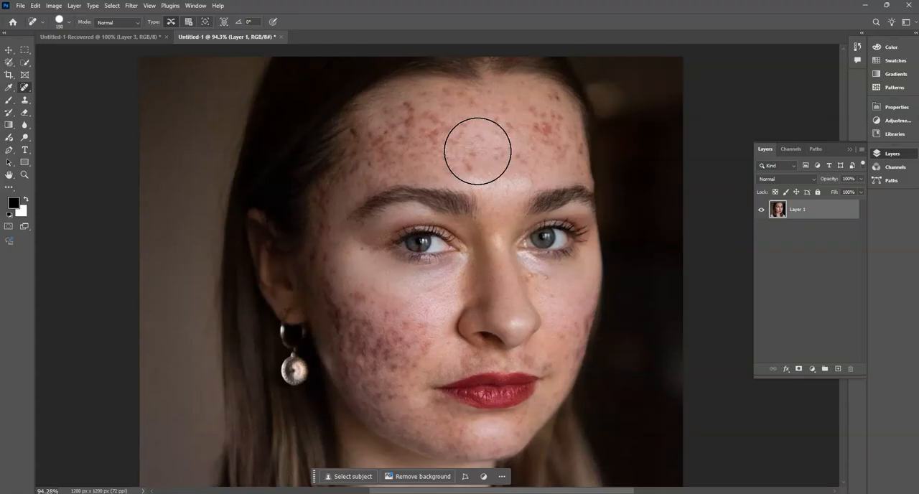
key("bracketleft")
key("bracketleft")
key("bracketleft")
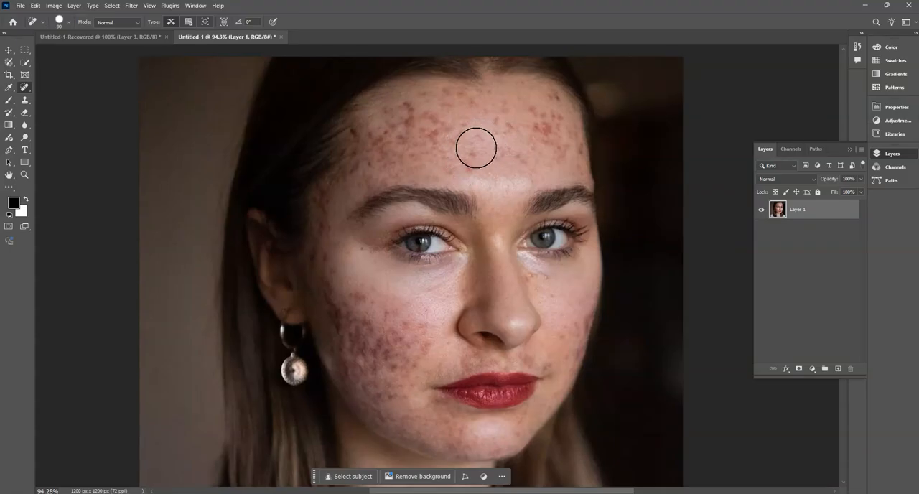
key("bracketleft")
key("bracketleft")
key("bracketright")
key("bracketright")
key("bracketright")
- Heal the red blemishes across the middle and both sides of the woman's forehead with single Spot Healing Brush dabs
left_click(472, 152)
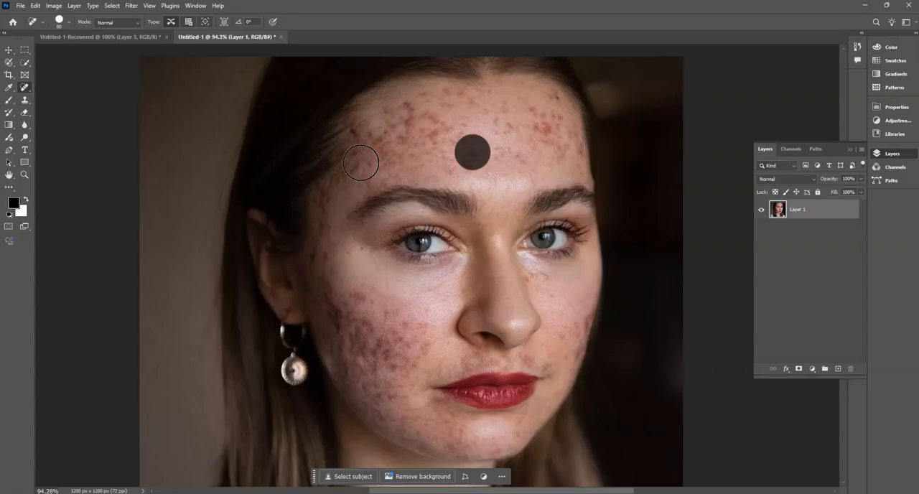
left_click(510, 127)
left_click(538, 129)
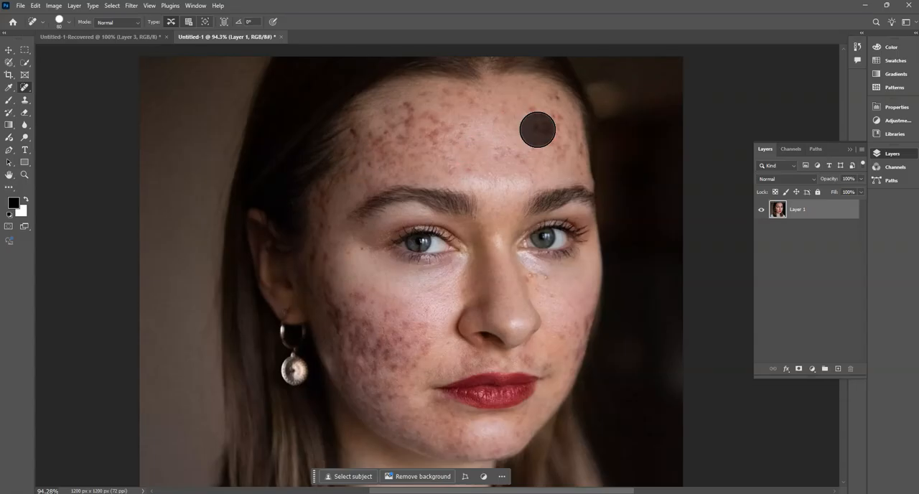
left_click(555, 147)
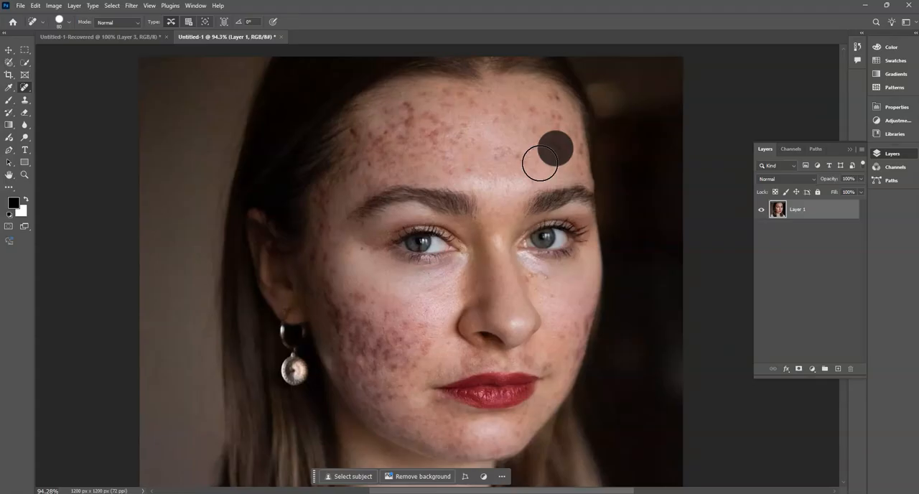
left_click(438, 125)
left_click(405, 146)
left_click(442, 151)
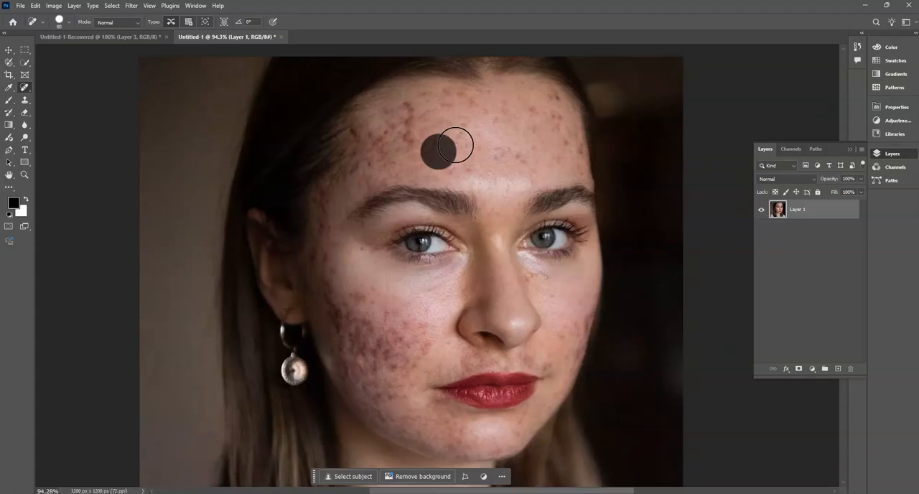
left_click(459, 135)
left_click(461, 108)
left_click(538, 116)
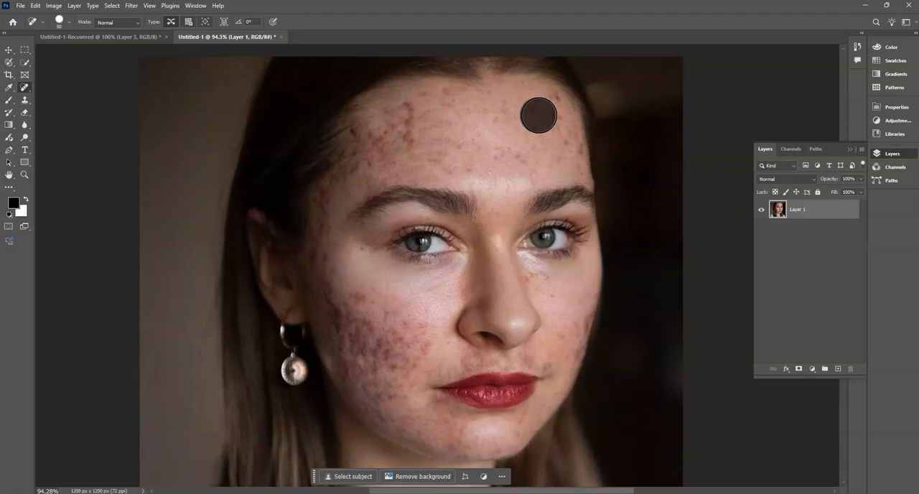
left_click(553, 124)
left_click(564, 150)
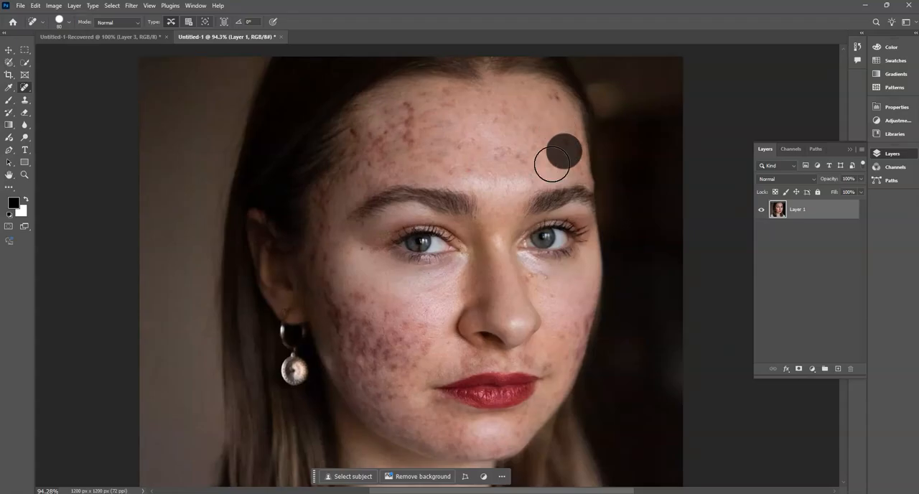
- Heal the dark blemishes on the earring-side cheek and along the jaw to the chin with Spot Healing Brush dabs
left_click(371, 336)
left_click(396, 361)
left_click(423, 334)
left_click(379, 323)
left_click(369, 314)
left_click(352, 350)
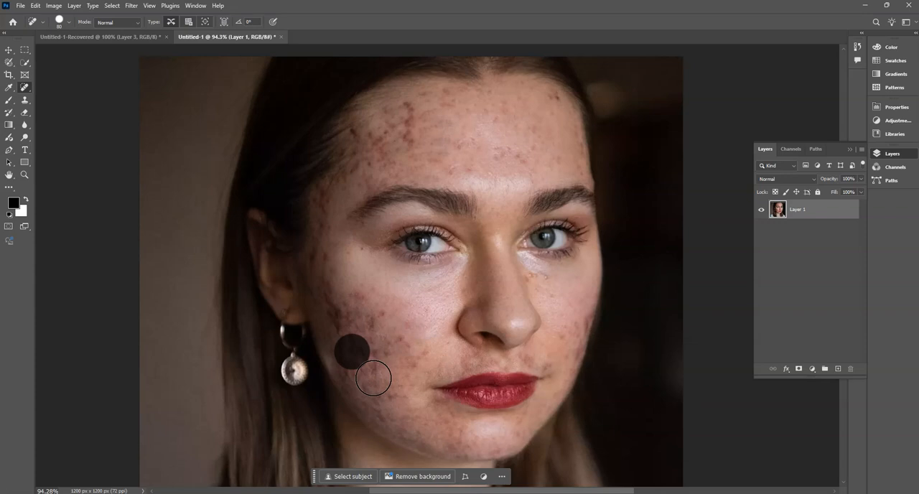
left_click(372, 377)
left_click(386, 384)
left_click(409, 413)
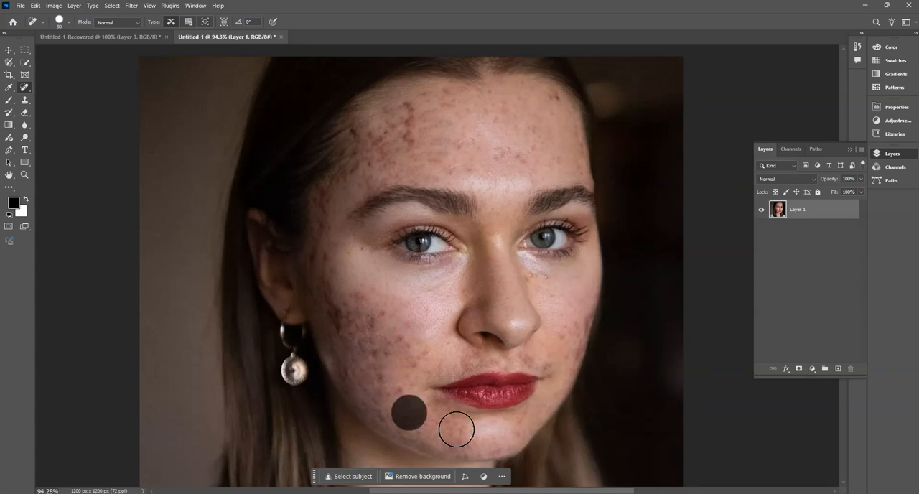
left_click(439, 427)
- Go over the remaining dark patches on the earring-side cheek, from below the eye to the jaw, with more healing dabs
left_click(348, 324)
left_click(357, 294)
left_click(371, 316)
left_click(396, 348)
left_click(423, 350)
left_click(406, 376)
left_click(393, 396)
left_click(364, 361)
- Heal red spots on the earring side of the forehead and single spots on both cheeks
left_click(405, 116)
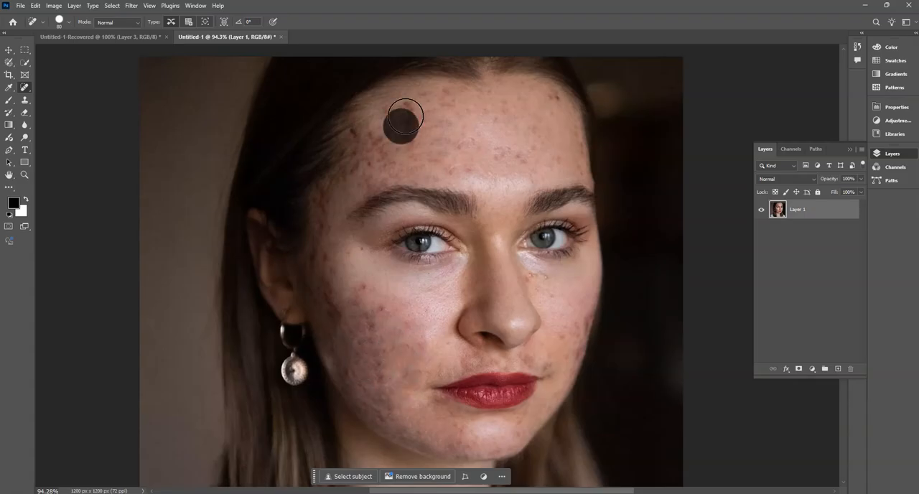
left_click(366, 141)
left_click(381, 283)
left_click(411, 319)
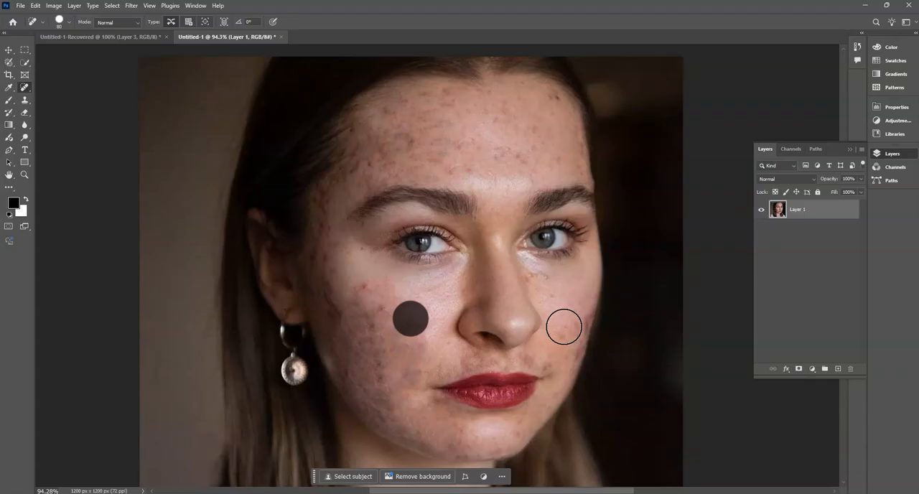
left_click(571, 322)
- Heal the remaining blemishes across the middle and both sides of the forehead with Spot Healing Brush dabs
left_click(553, 153)
left_click(498, 148)
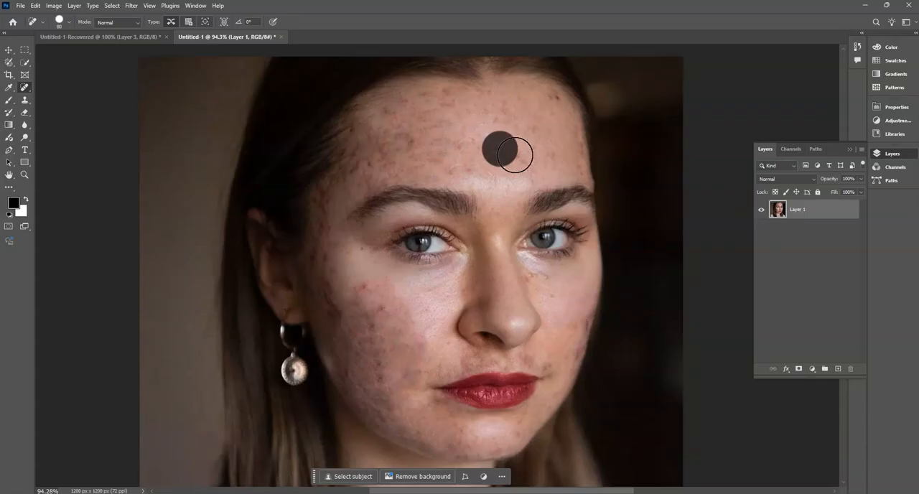
left_click(516, 149)
left_click(551, 102)
left_click(552, 99)
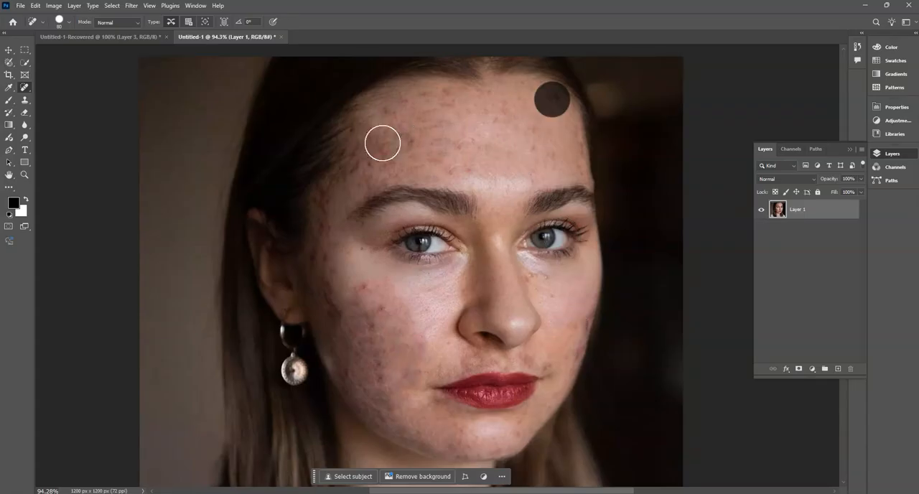
left_click(403, 138)
left_click(440, 105)
left_click(458, 146)
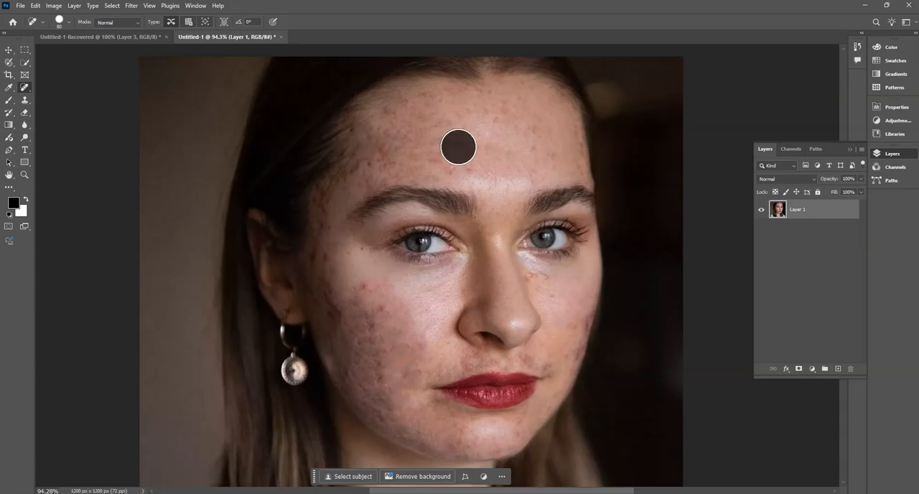
- Heal the redness down the middle of the earring-side cheek and the marks above the upper lip
left_click_drag(369, 294, 377, 325)
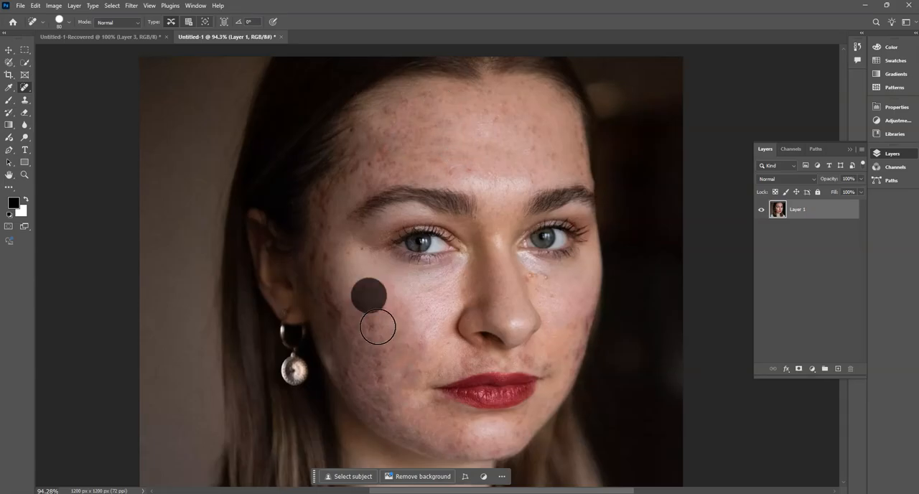
left_click(422, 350)
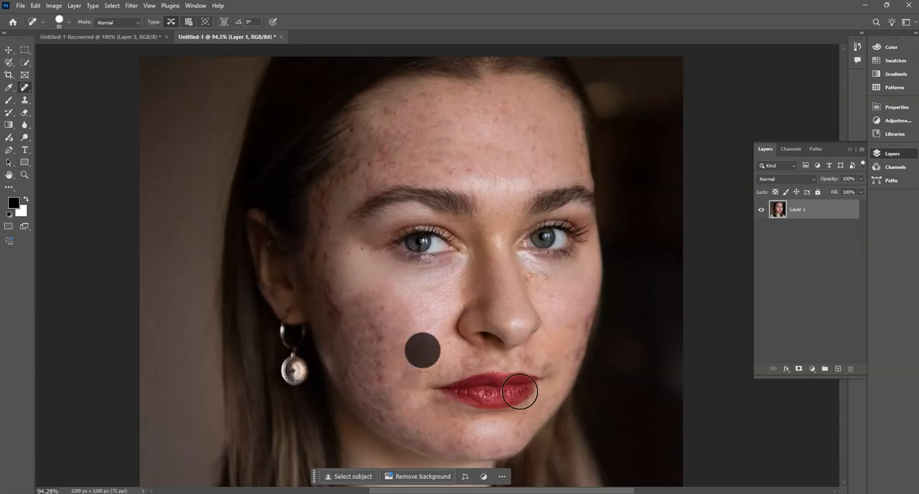
left_click(477, 367)
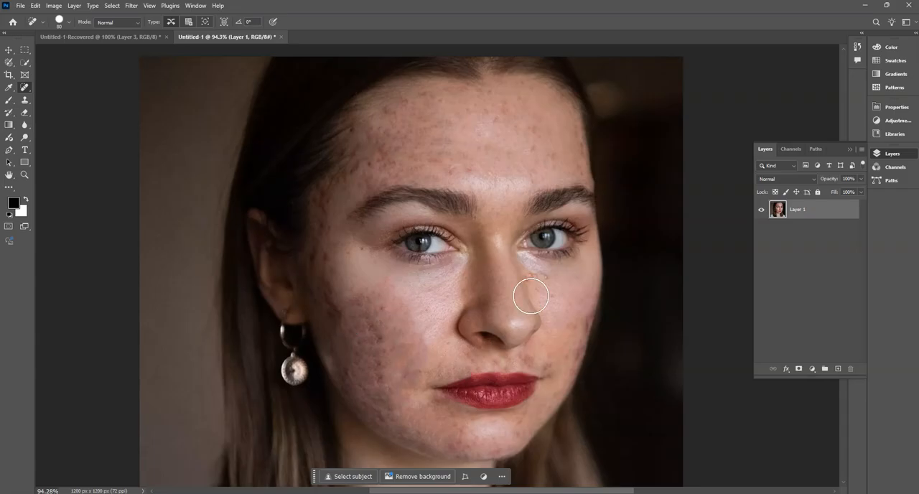
- Heal spots beside the earring-side temple and on the forehead just above that eyebrow
scroll(434, 283, "down", 4)
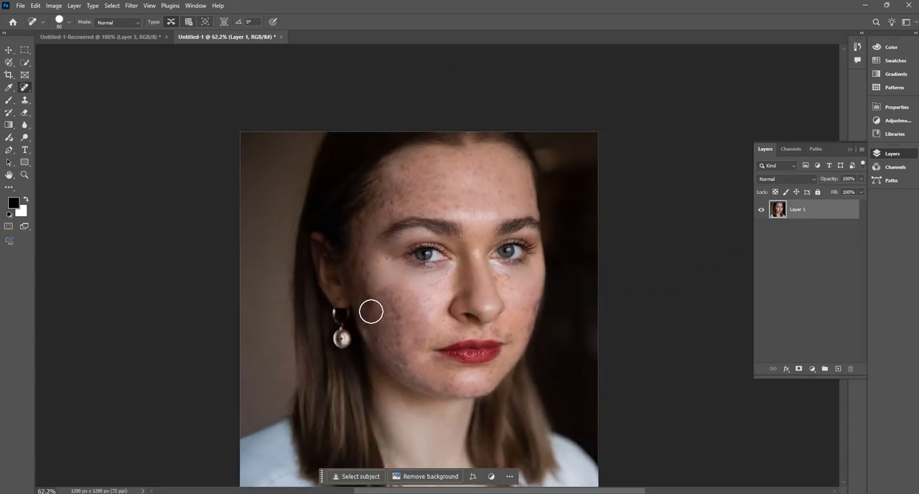
scroll(391, 315, "up", 2)
scroll(391, 315, "up", 2)
left_click(361, 264)
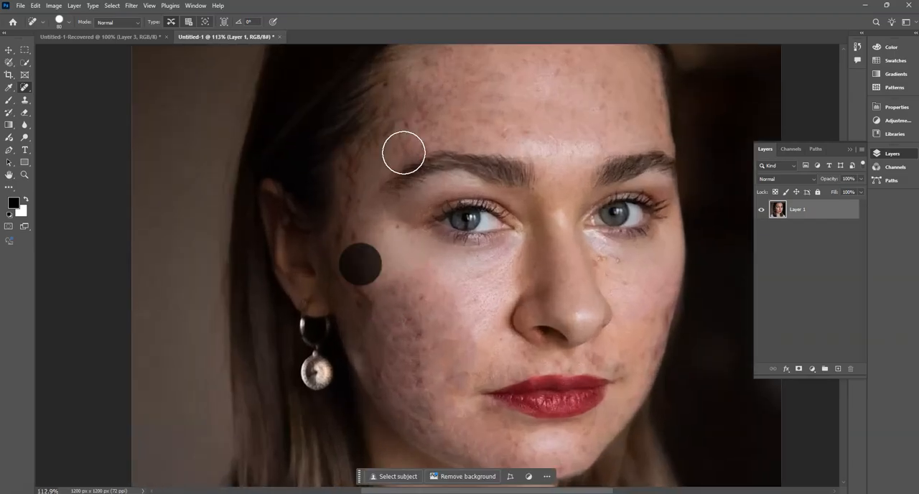
left_click(426, 115)
- Heal the far cheek, from the corner of the mouth up to beside the nose, with Spot Healing Brush strokes
mouse_move(475, 345)
left_mouse_down()
mouse_move(387, 306)
mouse_move(399, 306)
left_mouse_up()
left_click(549, 321)
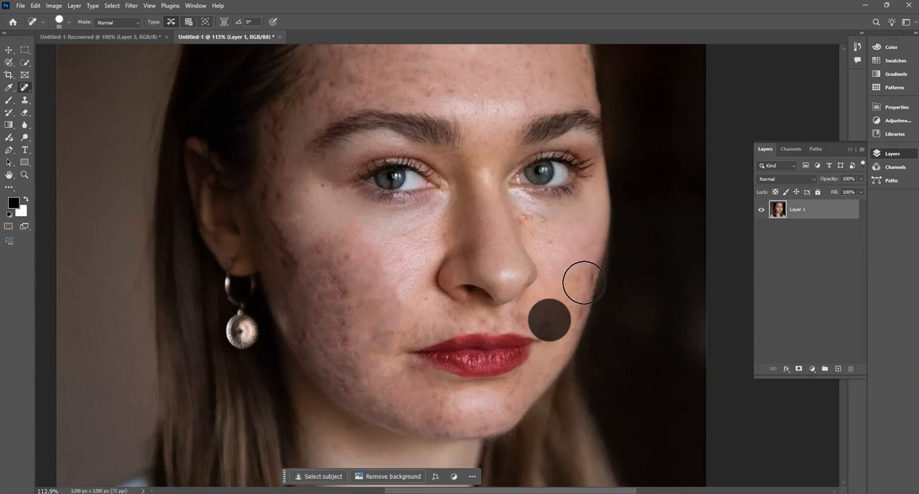
left_click_drag(577, 249, 576, 311)
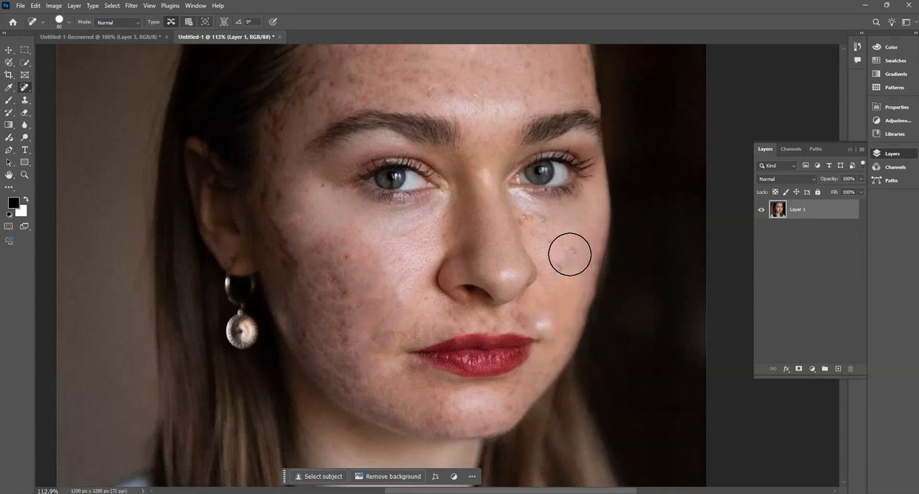
left_click_drag(568, 251, 564, 284)
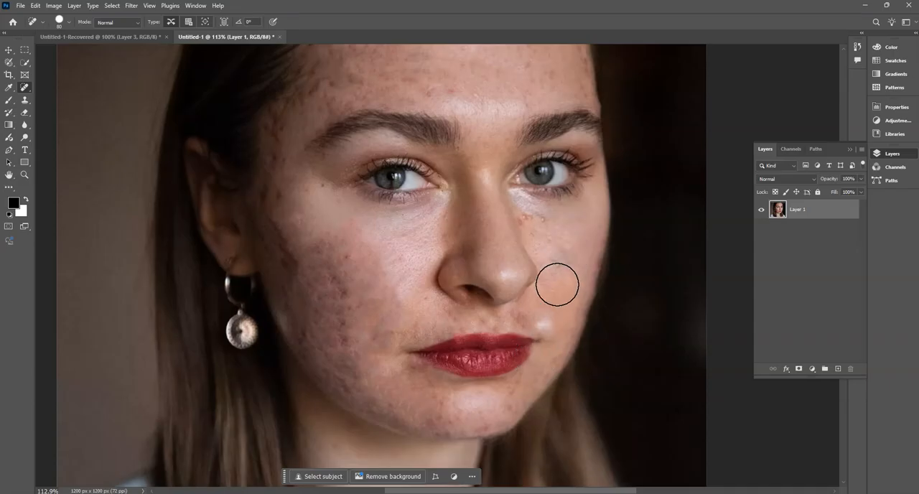
left_click(564, 266)
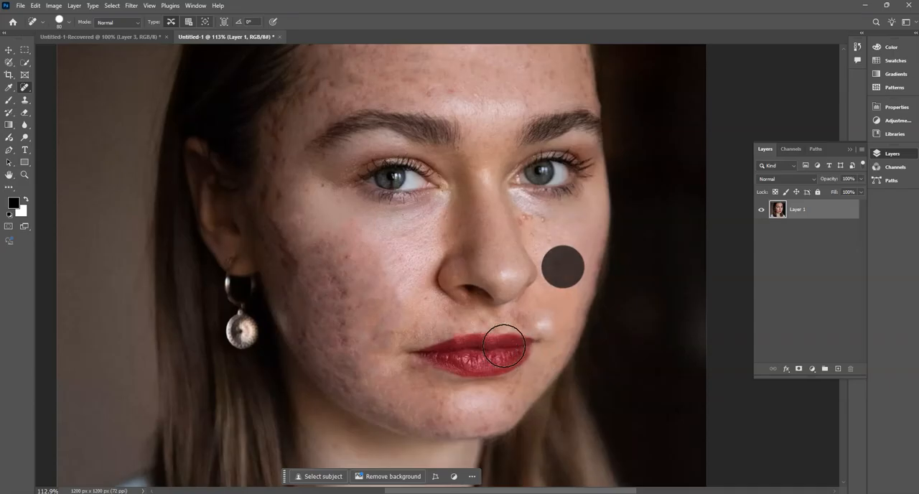
left_click(531, 224)
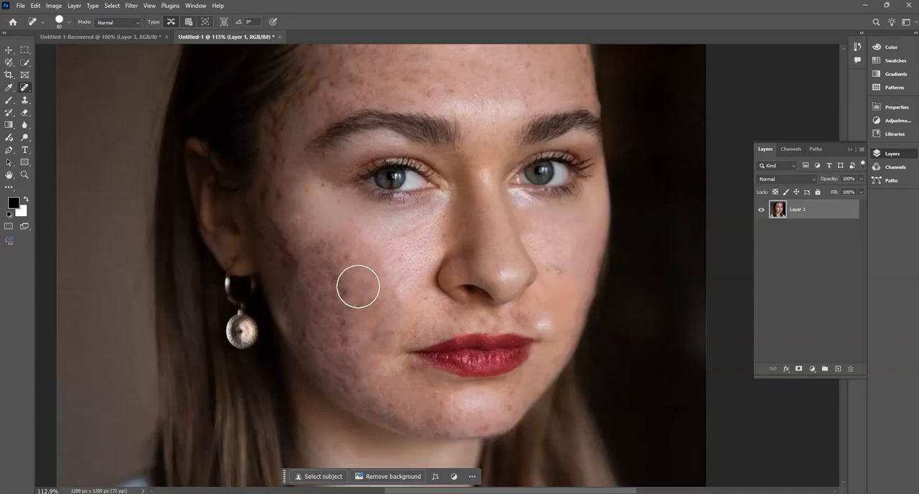
- Heal leftover spots on the earring-side cheek and across the chin below the lips
left_click(347, 264)
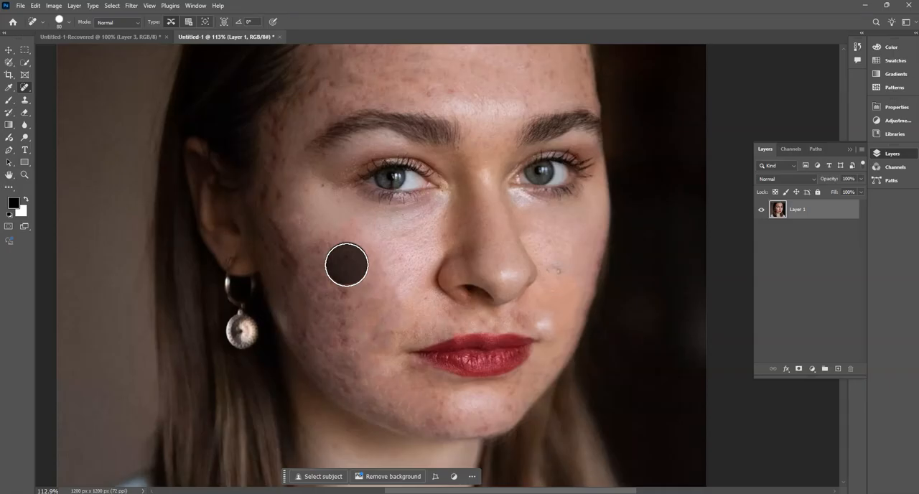
left_click(346, 314)
left_click(398, 408)
left_click(444, 412)
left_click(505, 403)
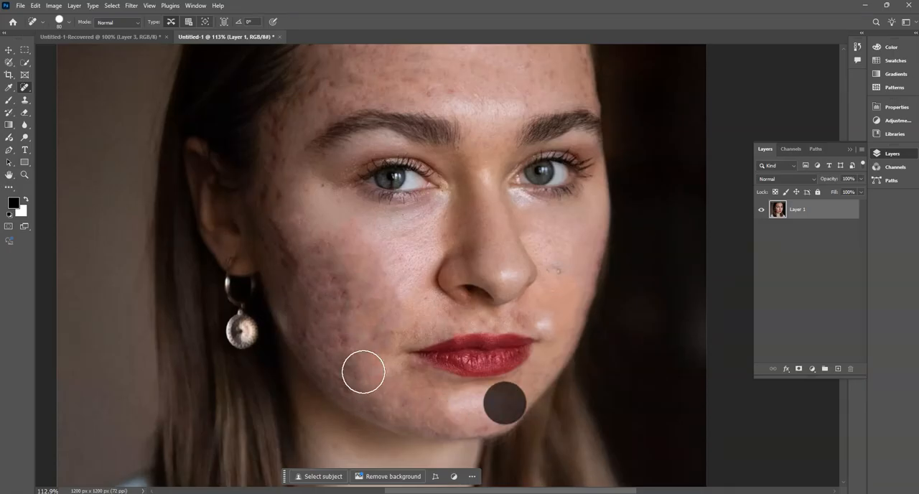
- Add a new blank layer and delete Layer 1, which holds the retouched portrait
key("ctrl+0")
left_click_drag(444, 263, 429, 262)
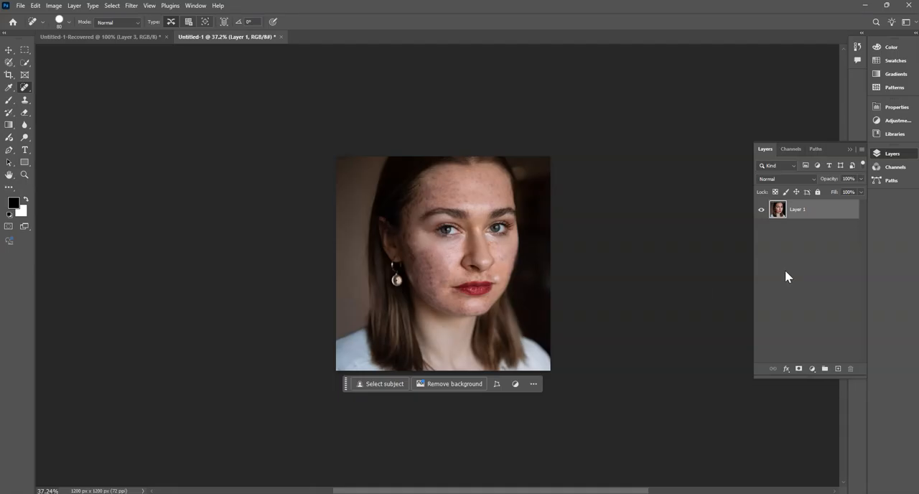
left_click(838, 370)
left_click(806, 231)
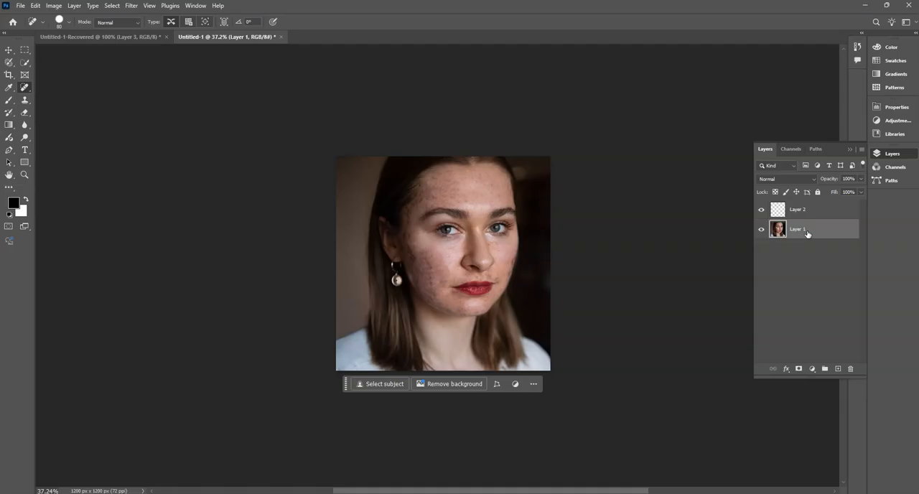
key("Delete")
- Copy the original portrait from the browser's Google image results and paste it into the empty layer in Photoshop
left_click(589, 493)
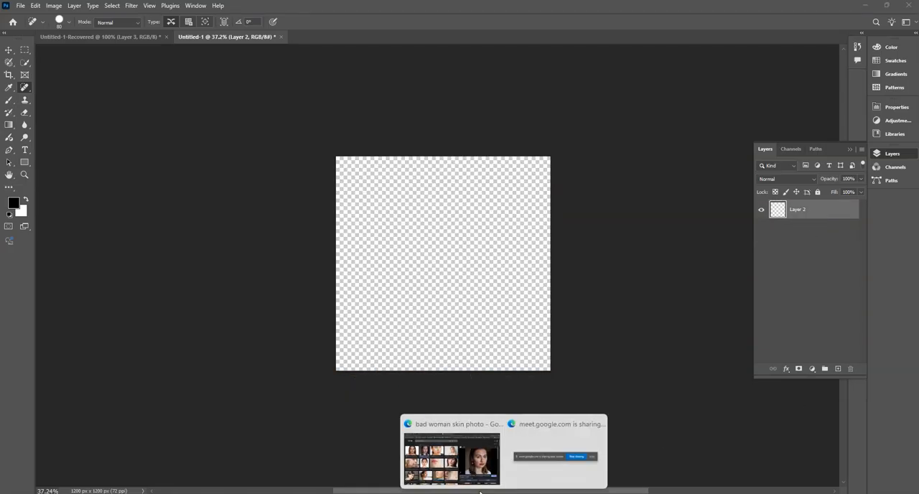
left_click(453, 463)
right_click(714, 234)
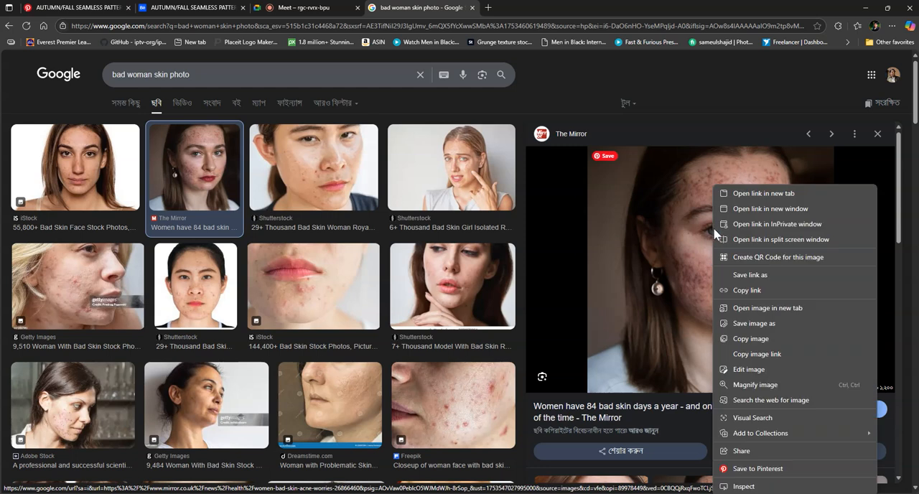
left_click(757, 337)
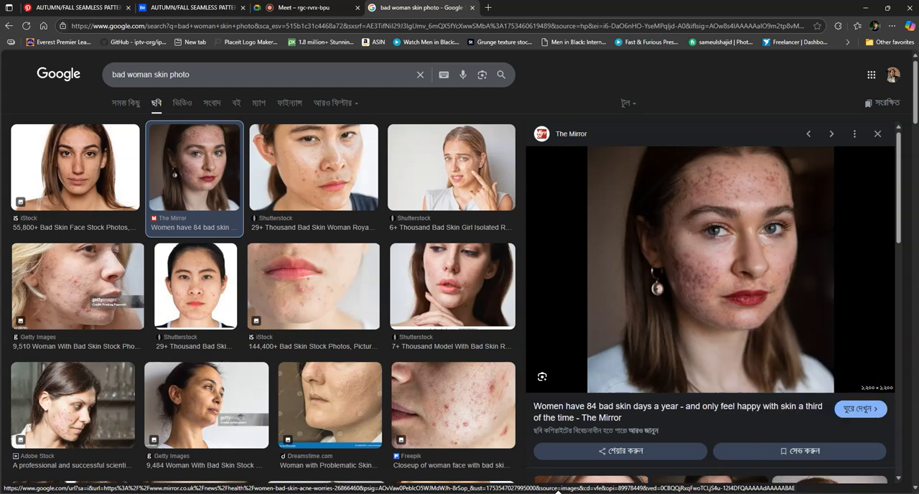
left_click(551, 493)
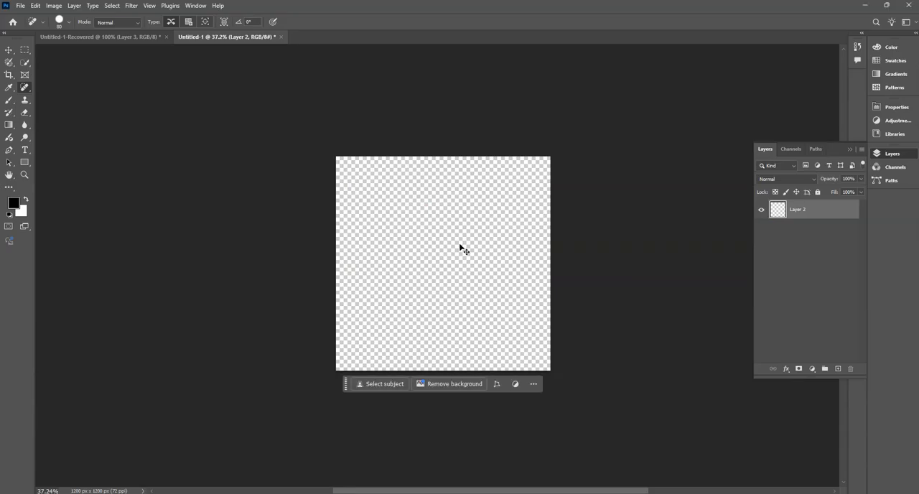
key("ctrl+v")
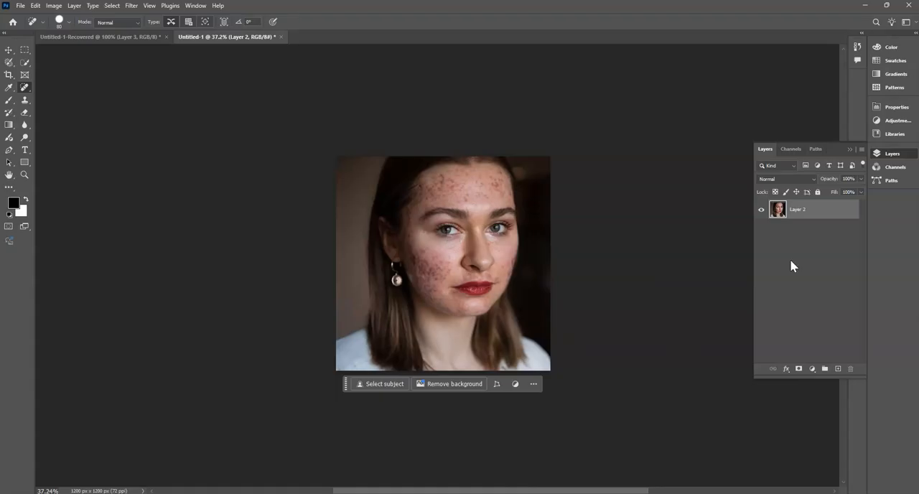
- Activate the Move tool, duplicate Layer 2, and show the layer's Duplicate Layer command
left_click(11, 51)
left_click(12, 51)
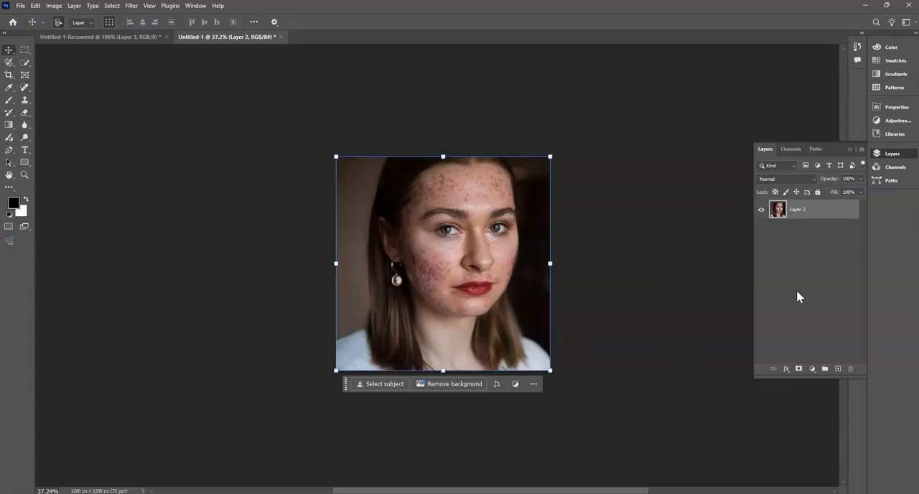
left_click(823, 253)
key("ctrl+space")
left_click_drag(465, 245, 493, 303)
left_click(804, 212)
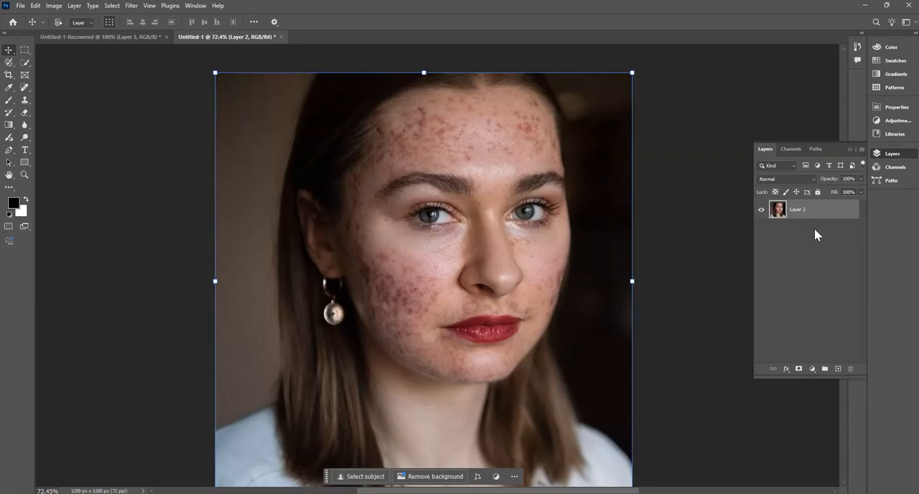
key("ctrl+j")
right_click(805, 231)
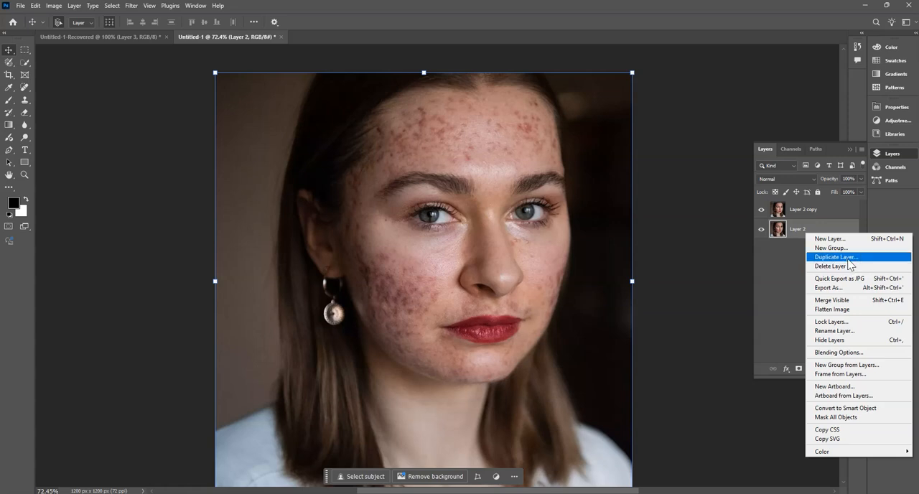
left_click(797, 265)
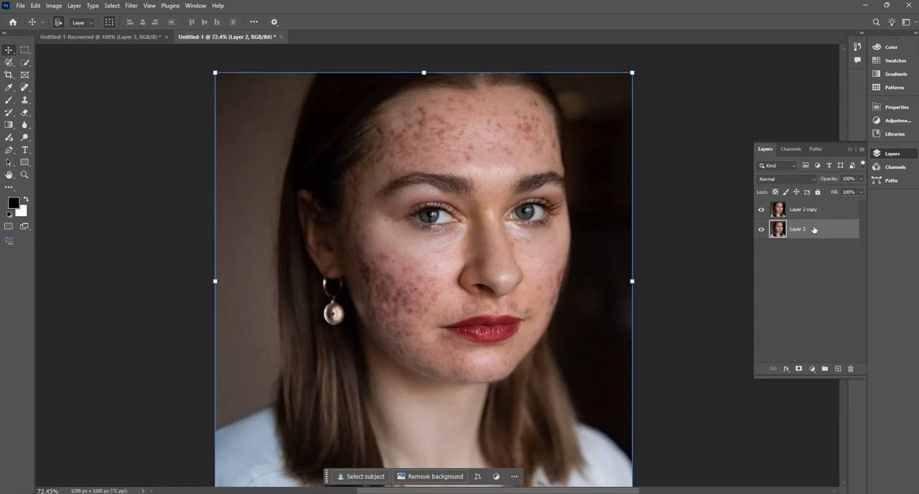
- Point out both portrait layers, then fully lock the original Layer 2 beneath its copy
left_click(812, 291)
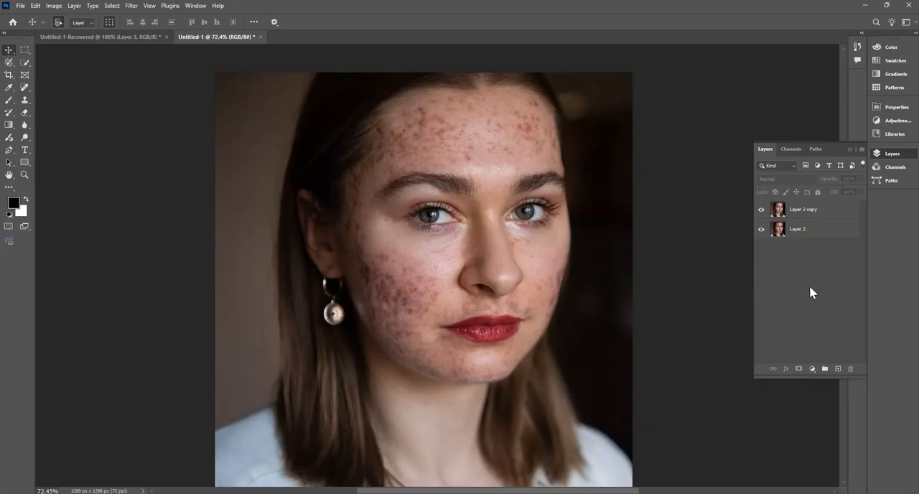
left_click(801, 210)
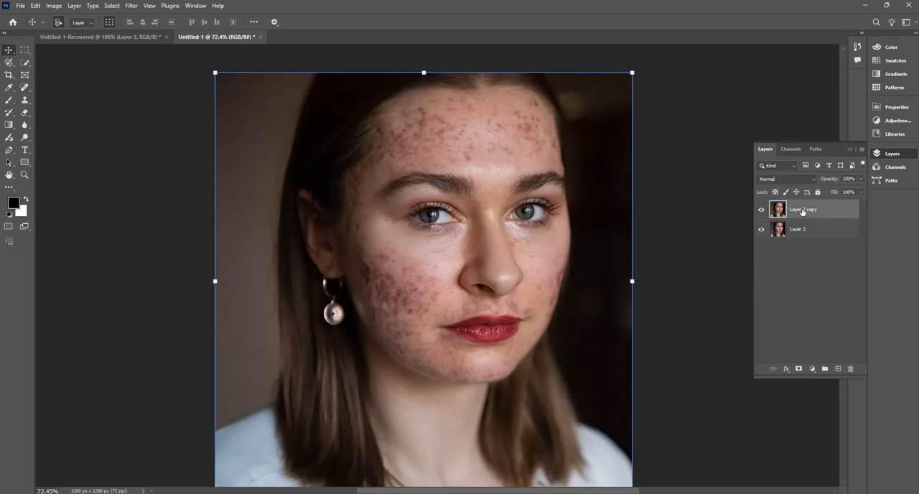
left_click(797, 258)
left_click(807, 231)
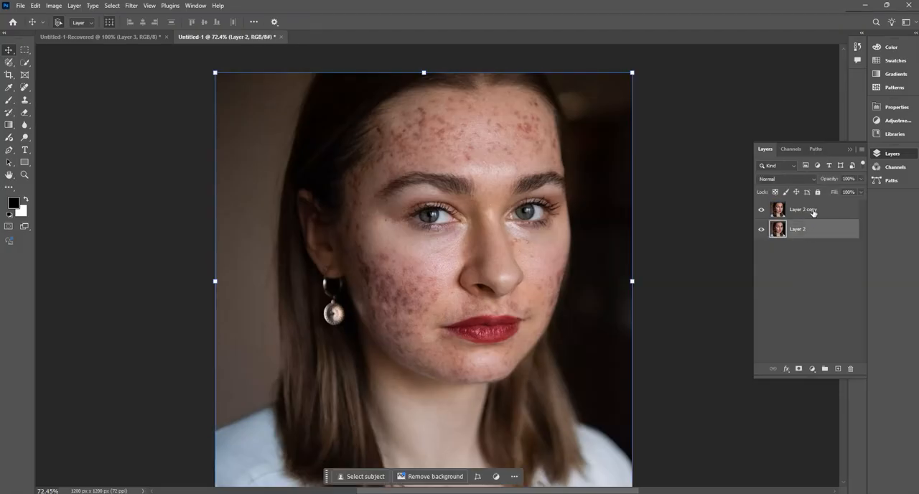
left_click(814, 213)
left_click(827, 232)
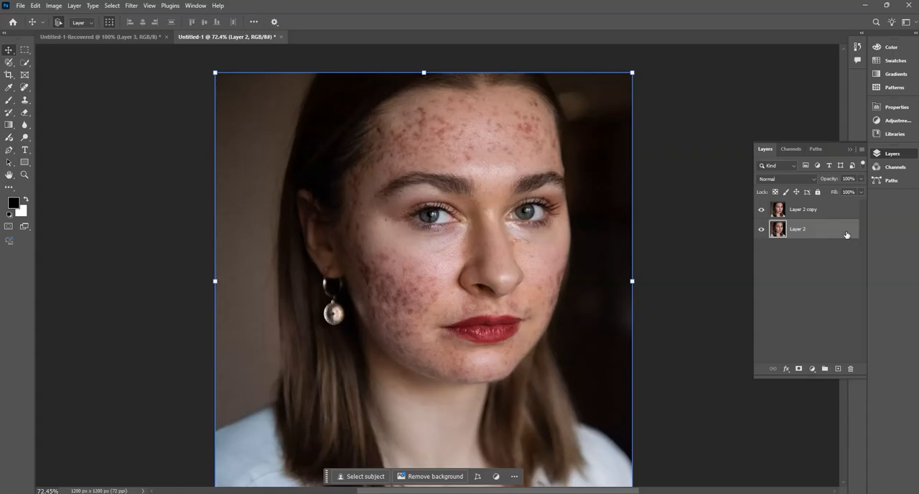
left_click(817, 192)
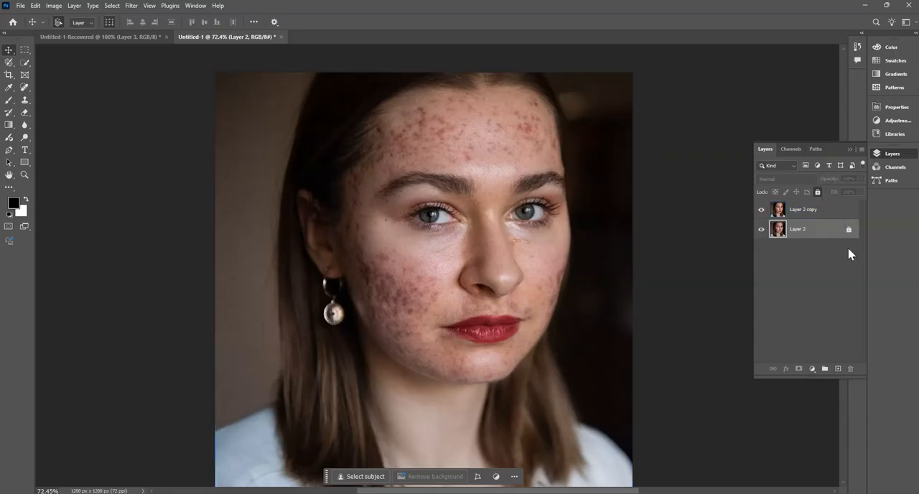
- Convert the Layer 2 copy layer to a smart object
left_click(812, 211)
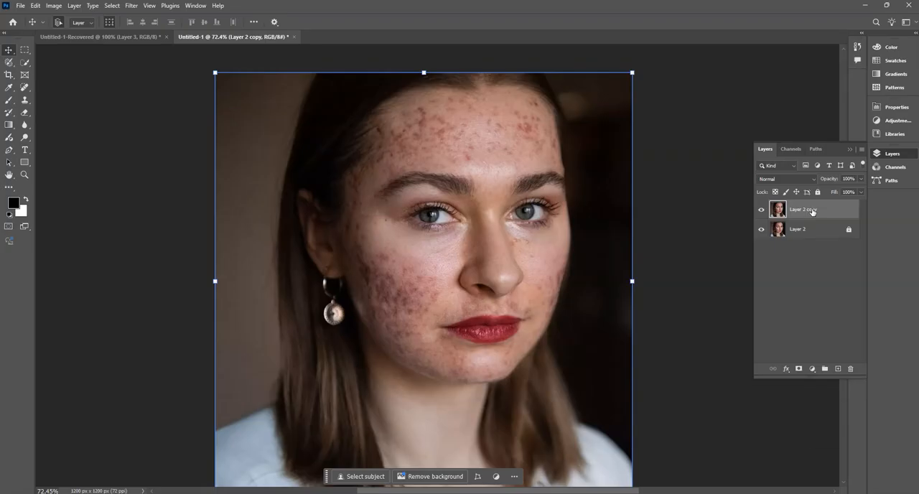
right_click(812, 211)
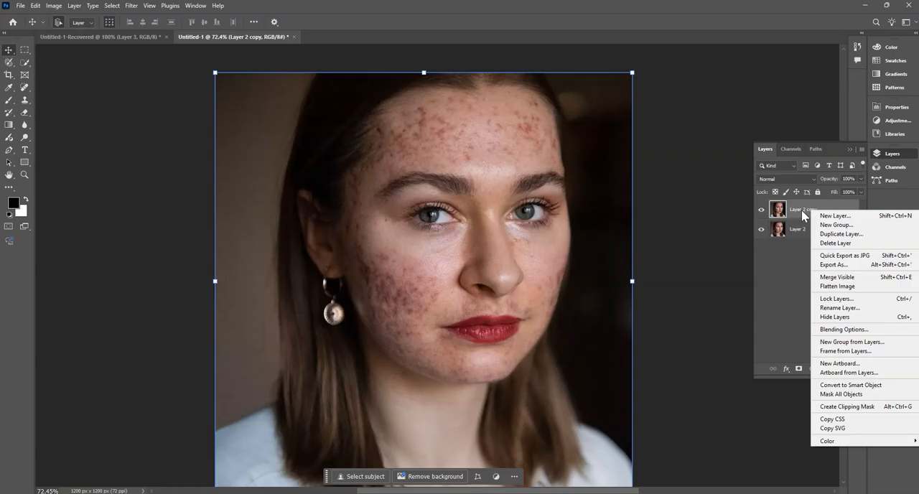
left_click(864, 388)
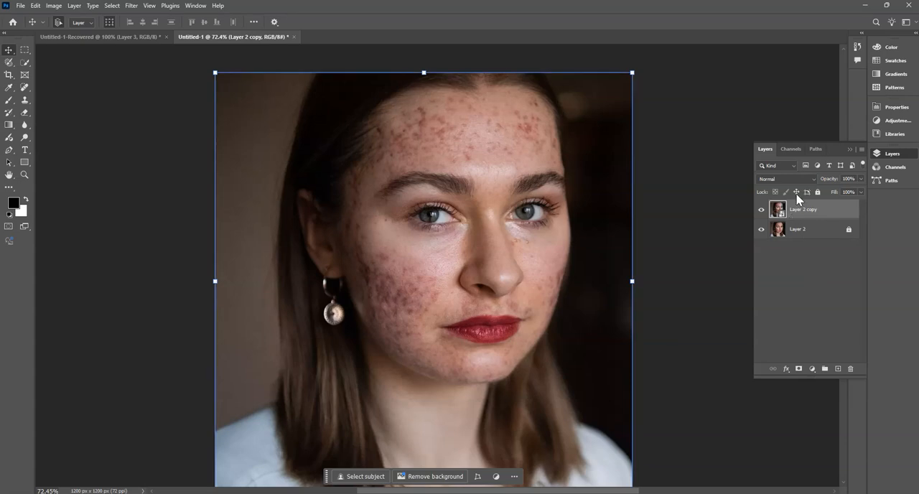
- Show the blend mode options for the Layer 2 copy, then enlarge the Layers panel in height and width
left_click(799, 181)
left_click(799, 185)
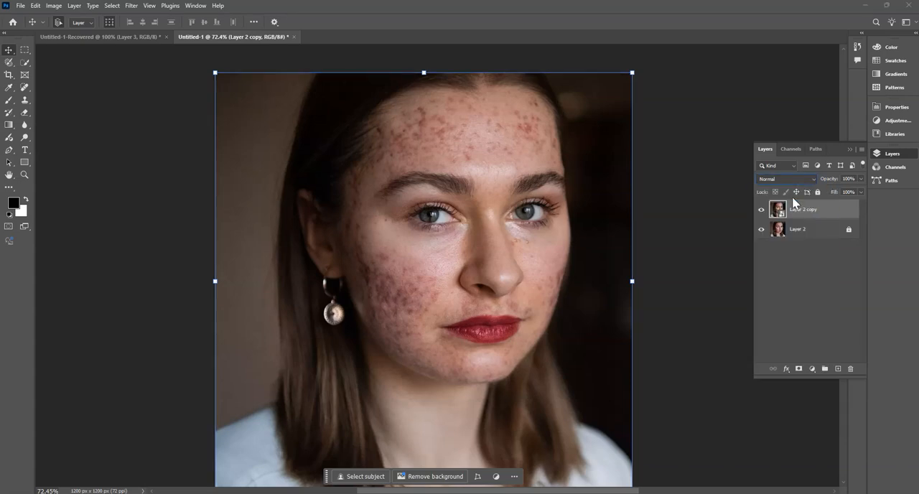
left_click(794, 181)
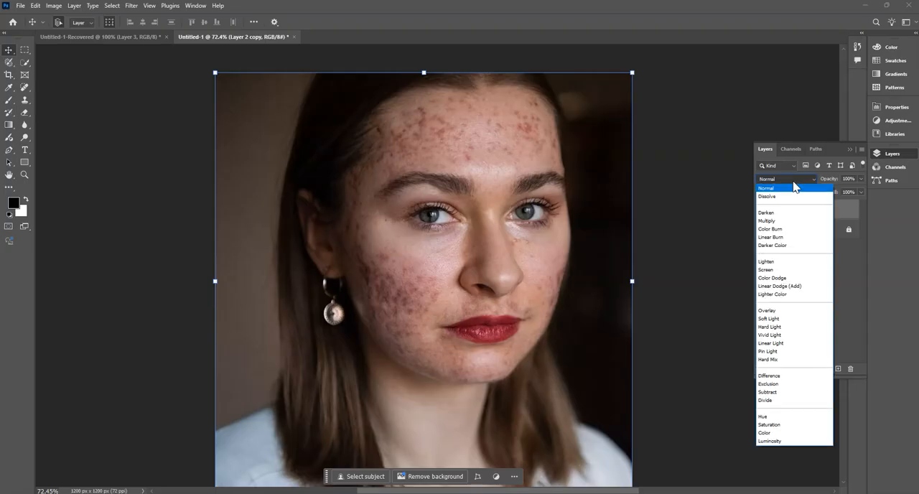
left_click(803, 179)
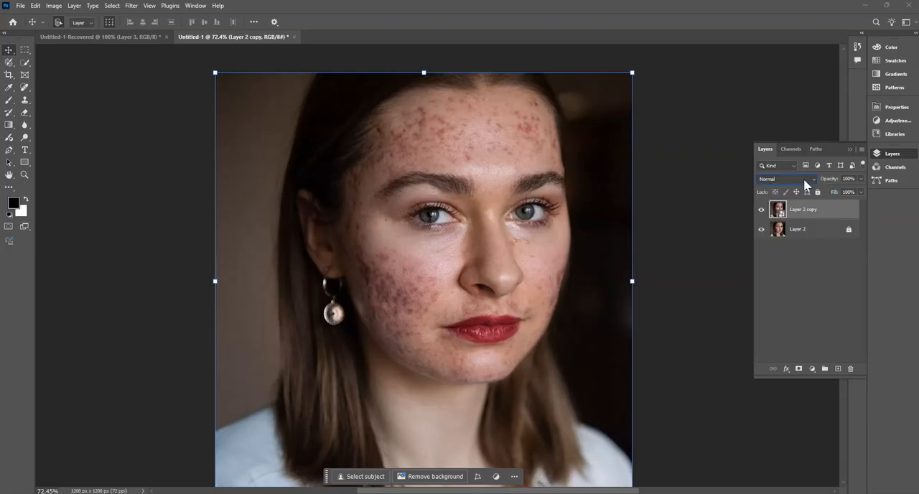
left_click_drag(793, 377, 801, 478)
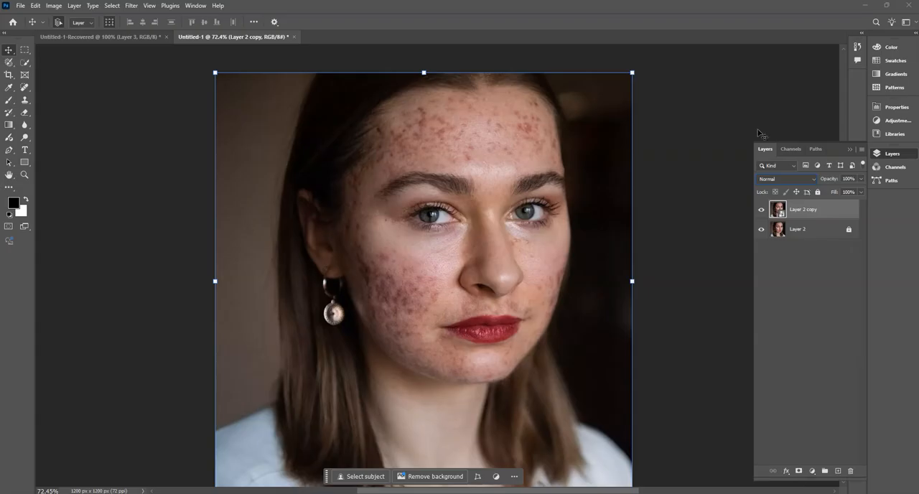
left_click_drag(753, 142, 690, 106)
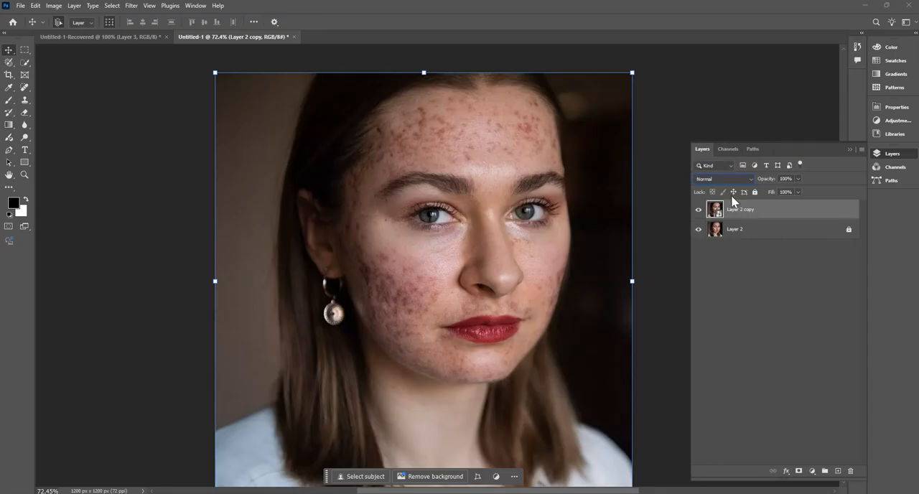
- Set the blend mode of the Layer 2 copy smart object to Vivid Light
left_click(770, 285)
left_click(759, 215)
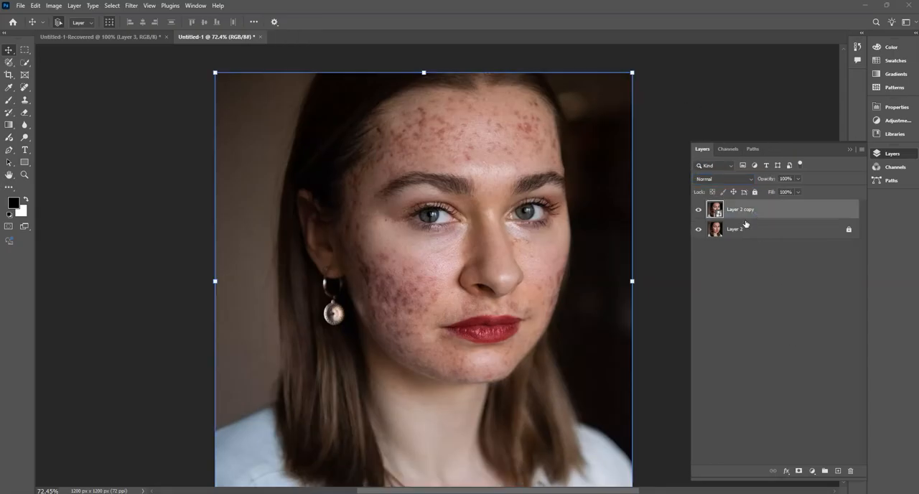
left_click(732, 180)
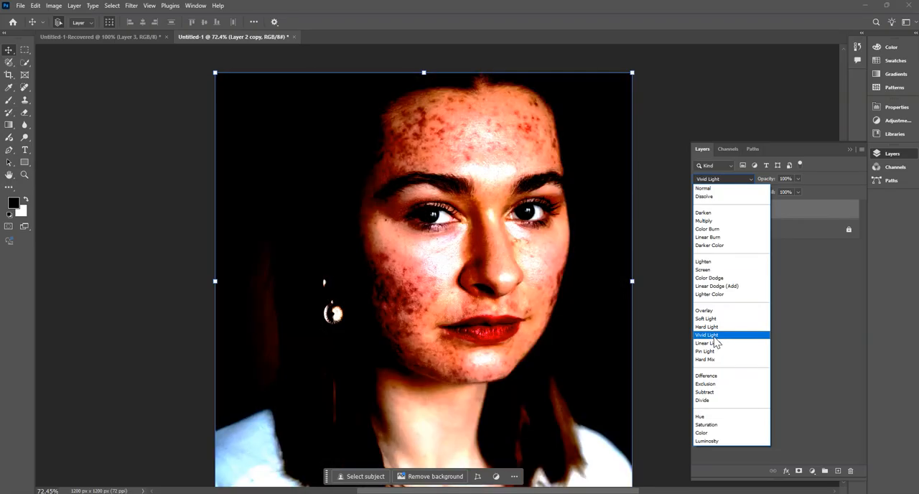
left_click(728, 335)
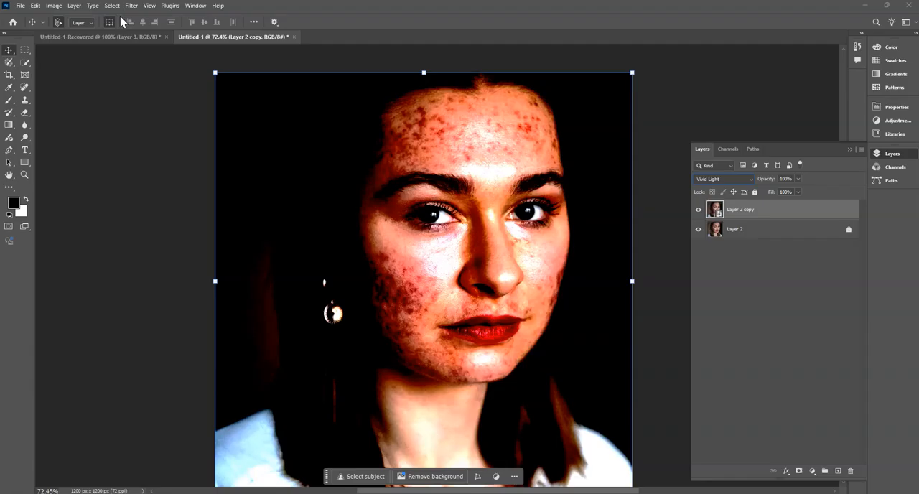
- Apply the Invert adjustment to the Layer 2 copy as a smart filter
left_click(55, 8)
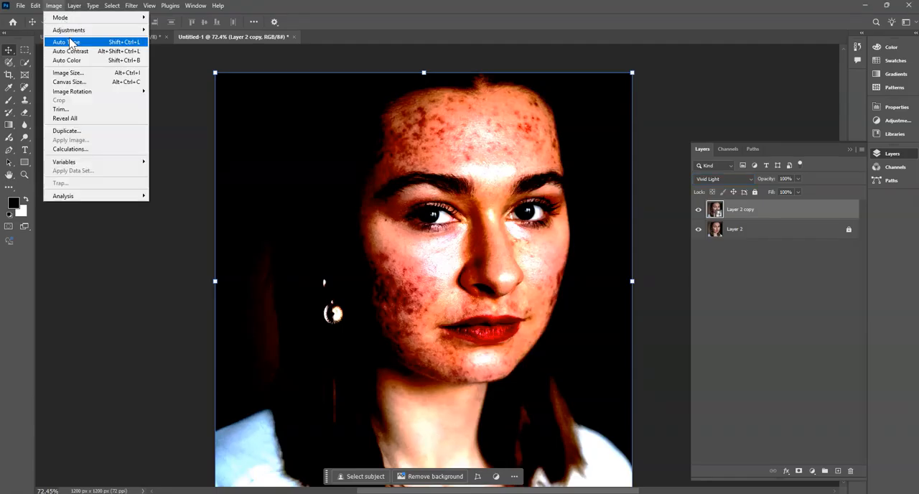
mouse_move(72, 30)
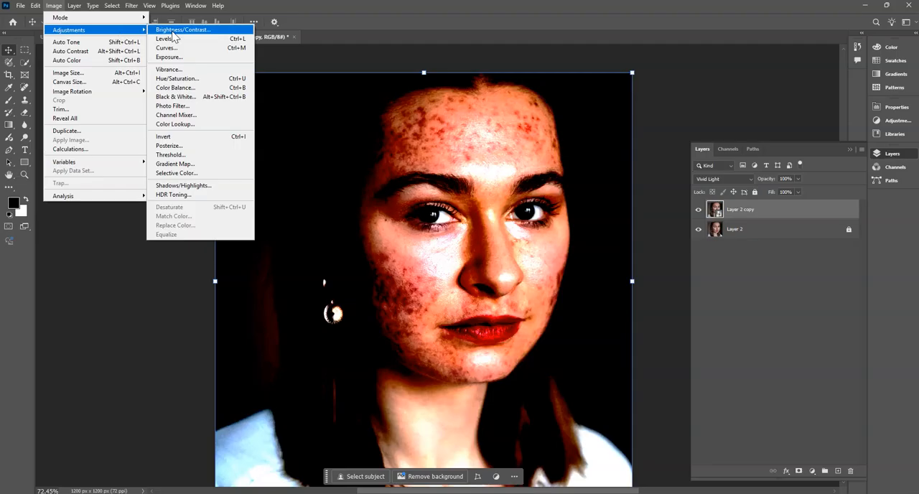
left_click(196, 139)
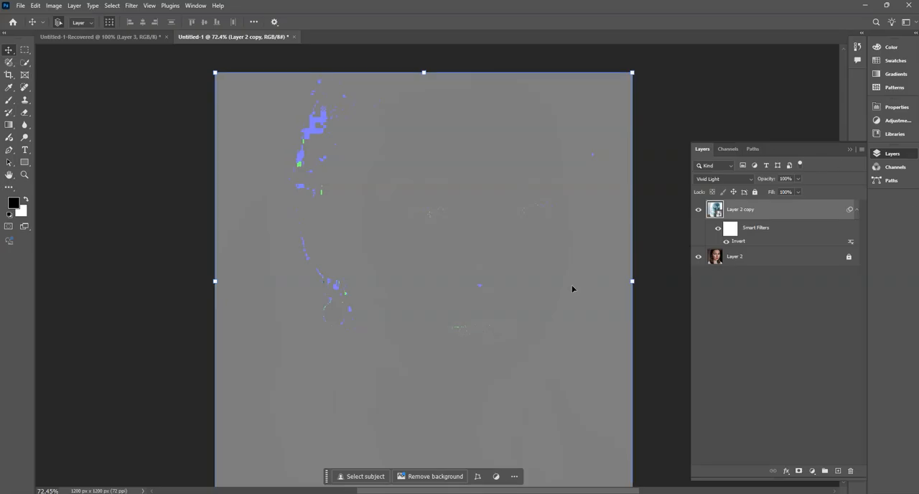
left_click(760, 257)
left_click(735, 233)
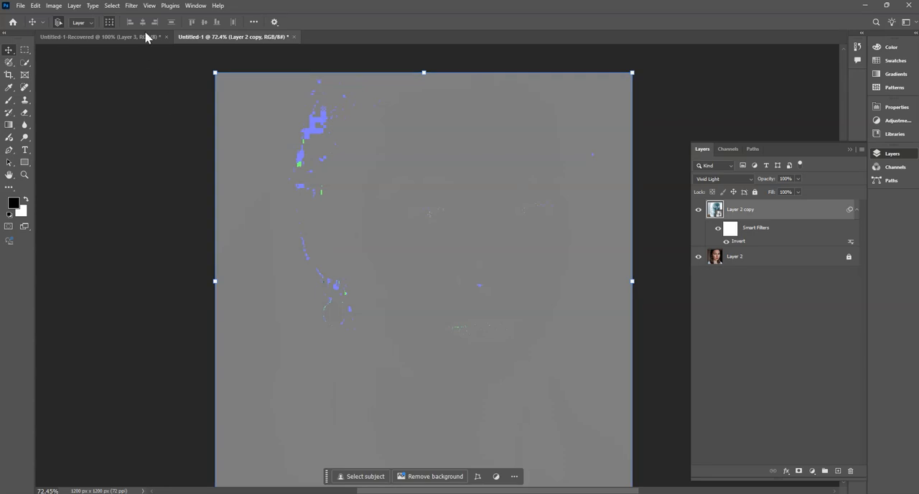
- Open the High Pass filter for the Layer 2 copy and move its dialog clear of the portrait
left_click(132, 6)
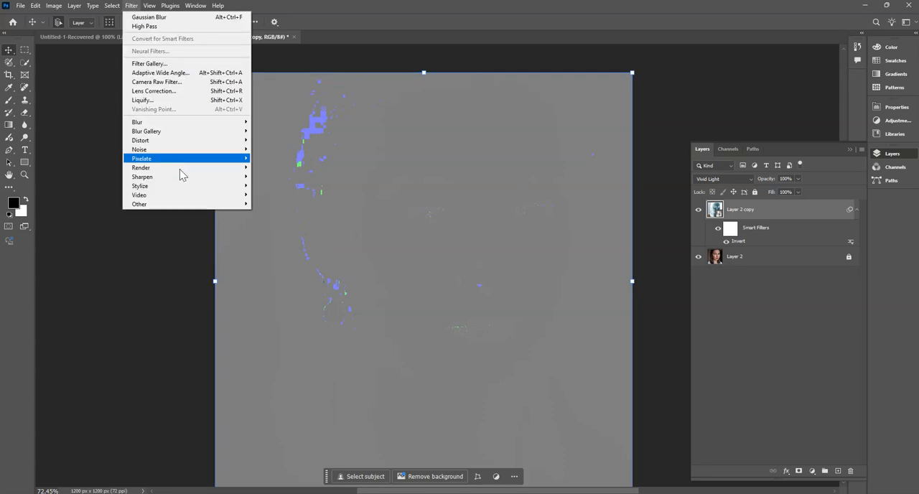
mouse_move(182, 206)
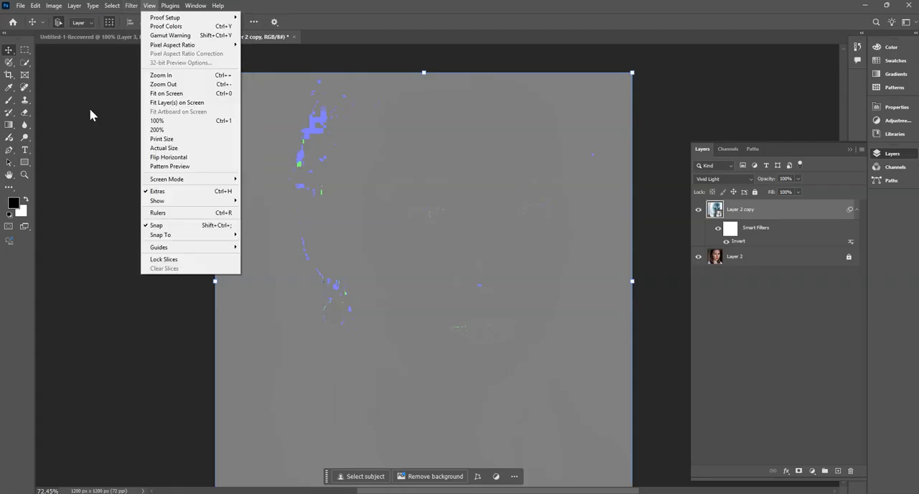
mouse_move(133, 9)
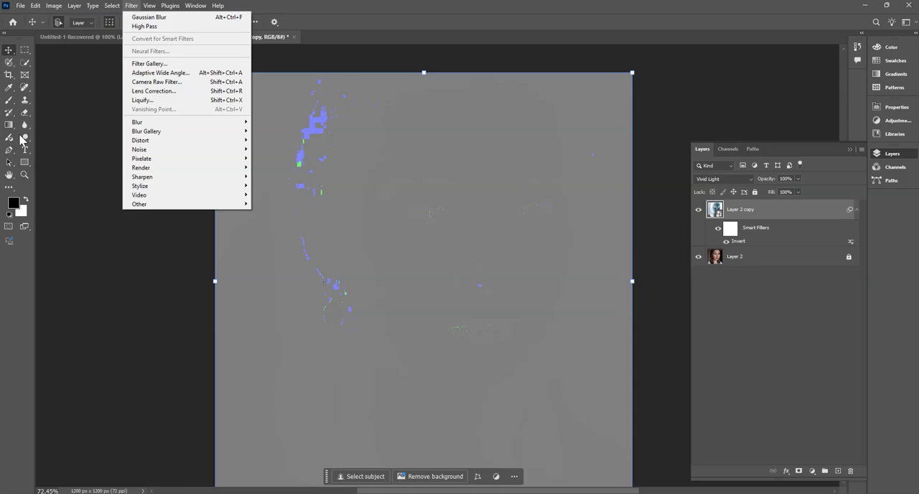
left_click(157, 4)
left_click(132, 5)
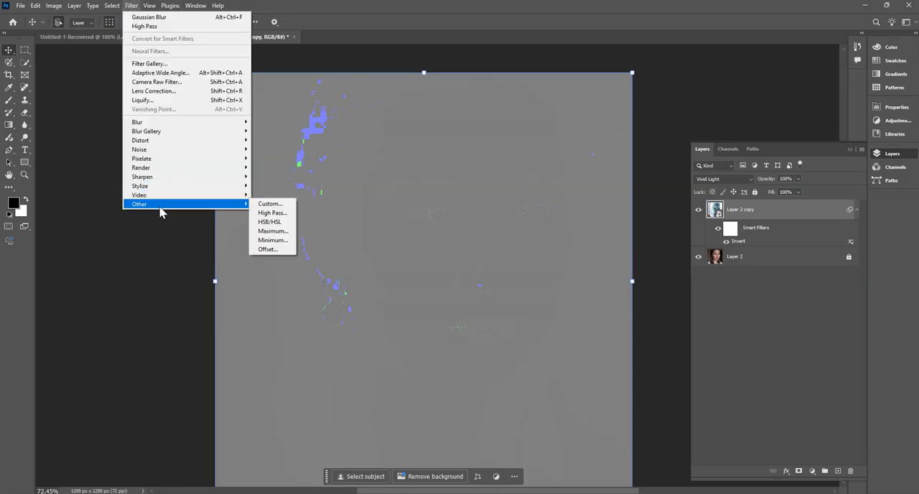
left_click(273, 213)
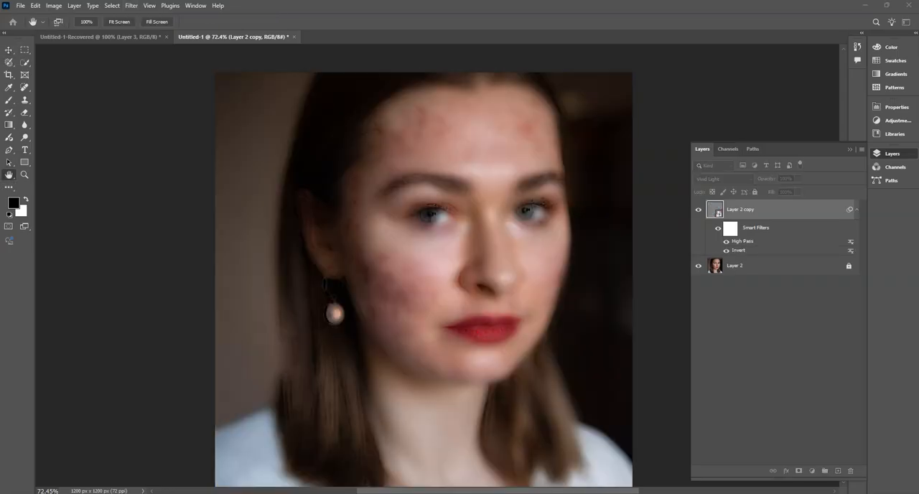
left_click_drag(918, 129, 137, 81)
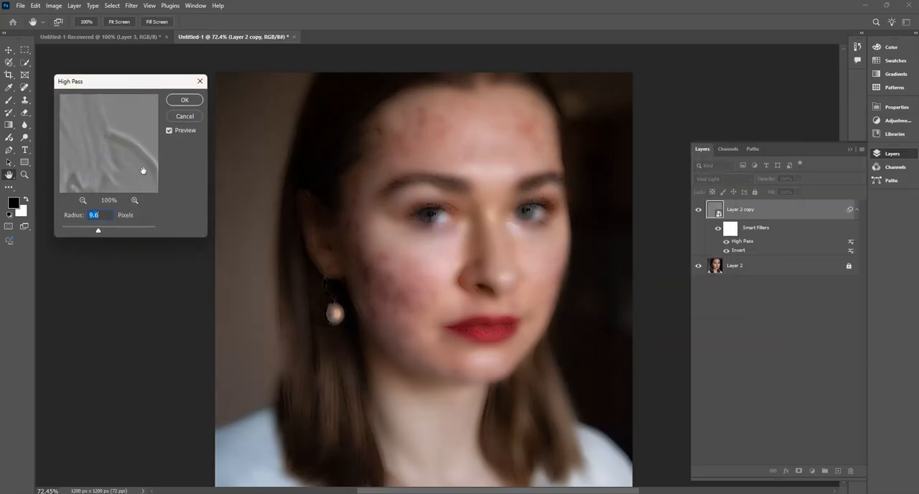
- Apply the High Pass filter with a radius of 15.0 pixels, previewing higher radii first, and return to the Move tool
right_click(103, 215)
left_click(103, 215)
key("Up")
key("Up")
key("Up")
key("Up")
key("Up")
key("Up")
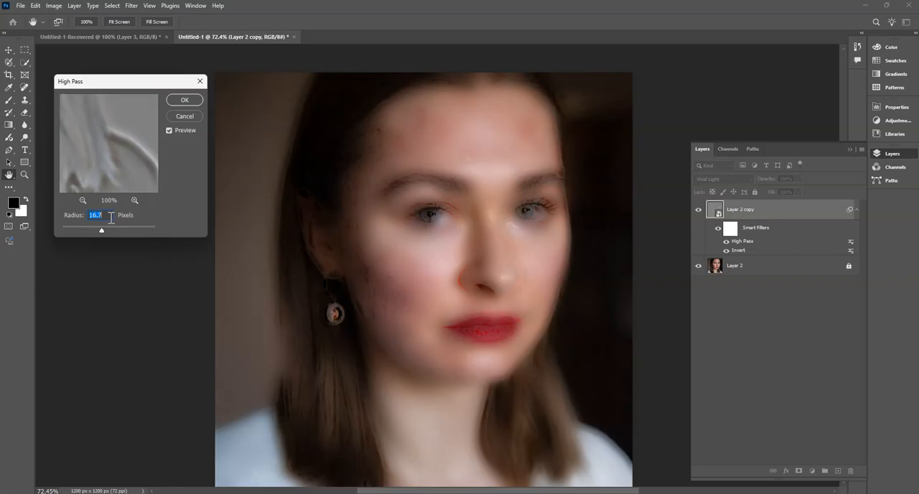
key("Up")
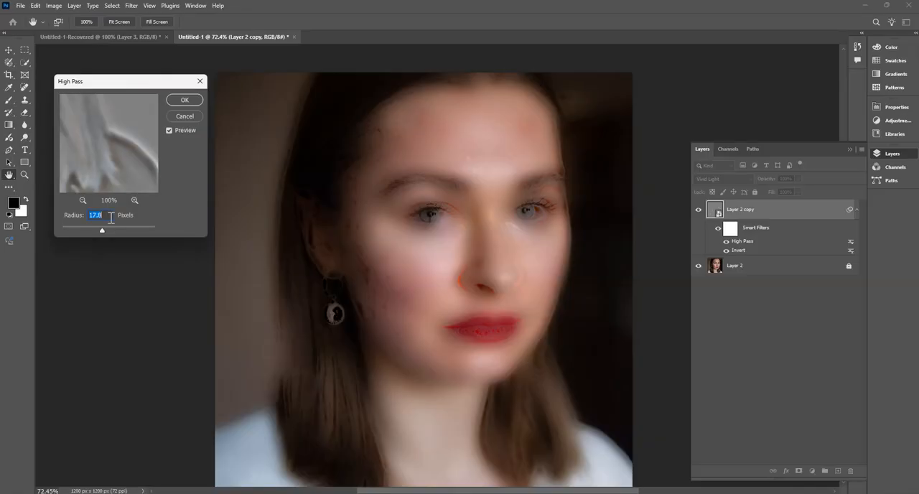
scroll(111, 218, "down", 5)
scroll(111, 217, "down", 2)
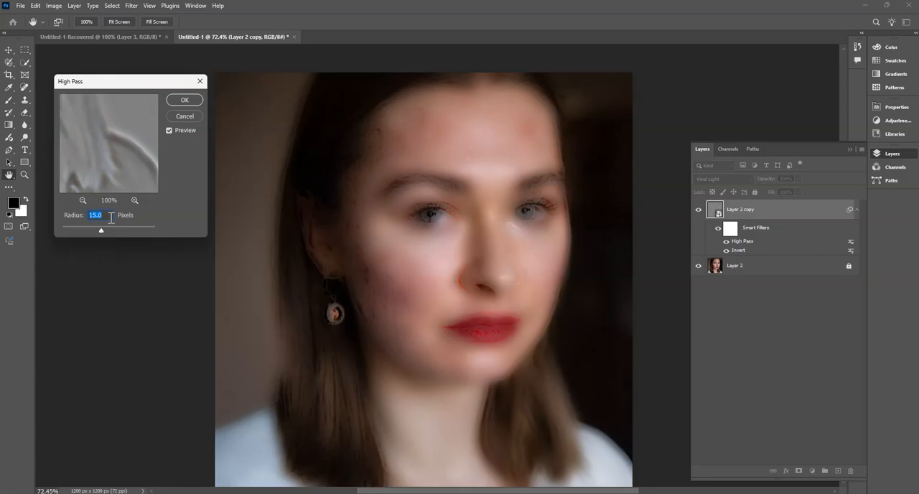
key("Return")
key("v")
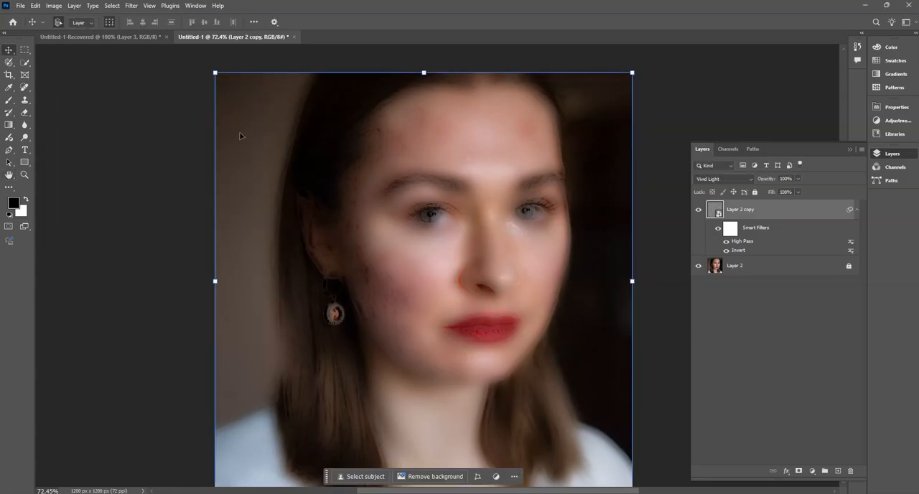
- Apply a Gaussian Blur smart filter to the Layer 2 copy, lowering its radius slightly with the preview in view
left_click(132, 7)
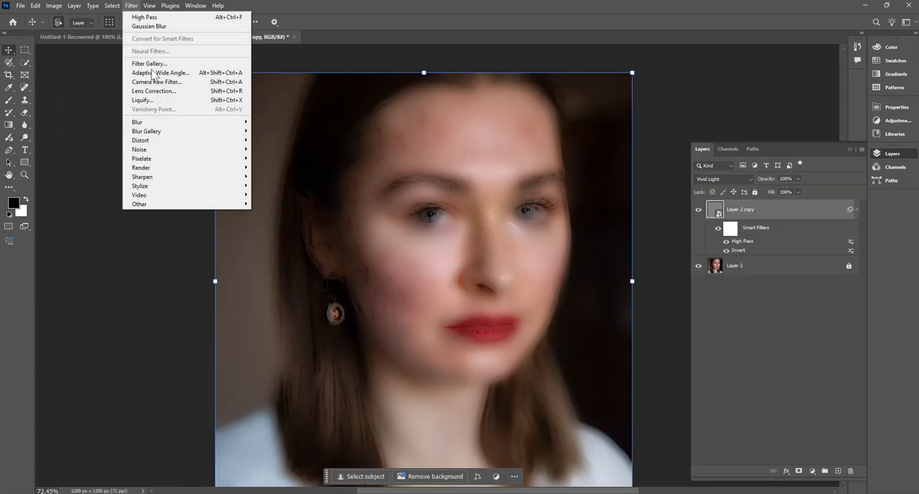
mouse_move(150, 124)
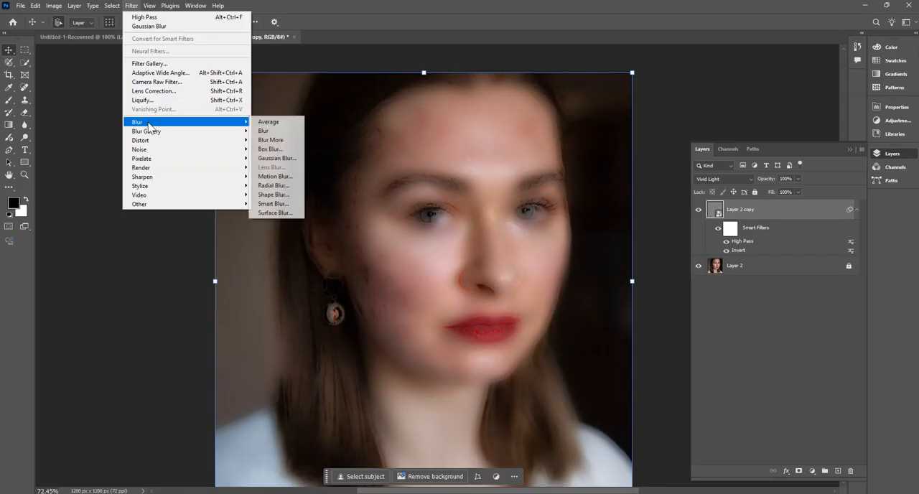
left_click(274, 158)
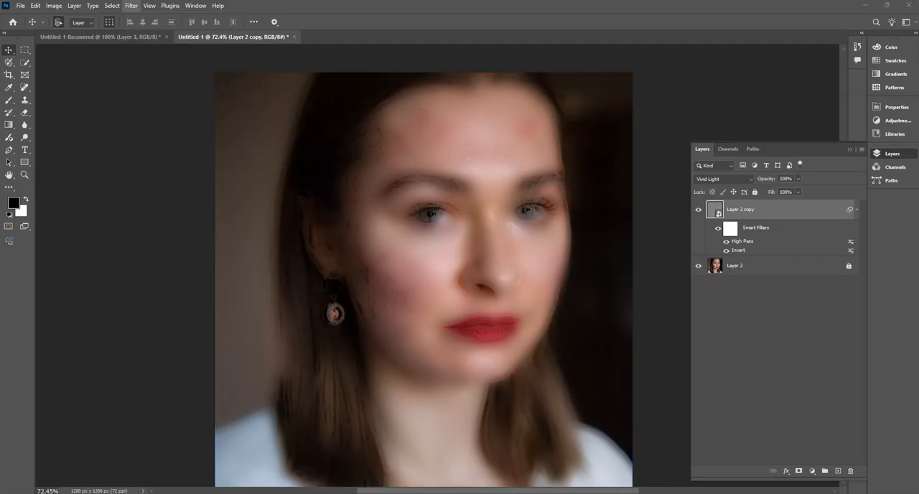
left_click_drag(402, 152, 138, 76)
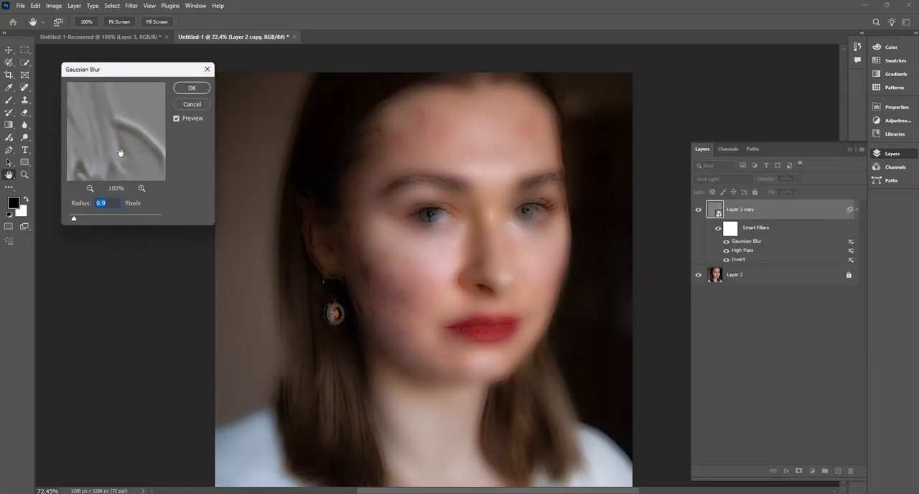
right_click(108, 204)
left_click(105, 204)
double_click(104, 204)
double_click(104, 204)
key("Down")
key("Return")
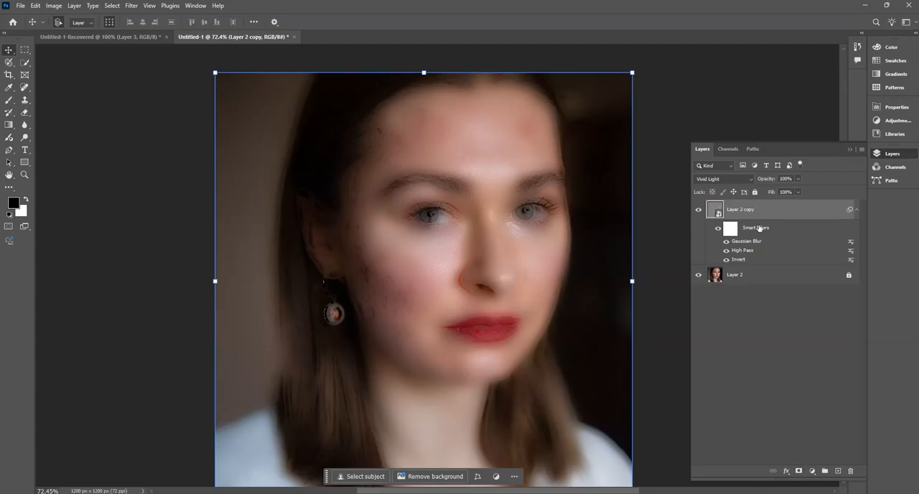
- Reselect the Layer 2 copy smart object and point out the command for adding a layer mask
left_click(817, 426)
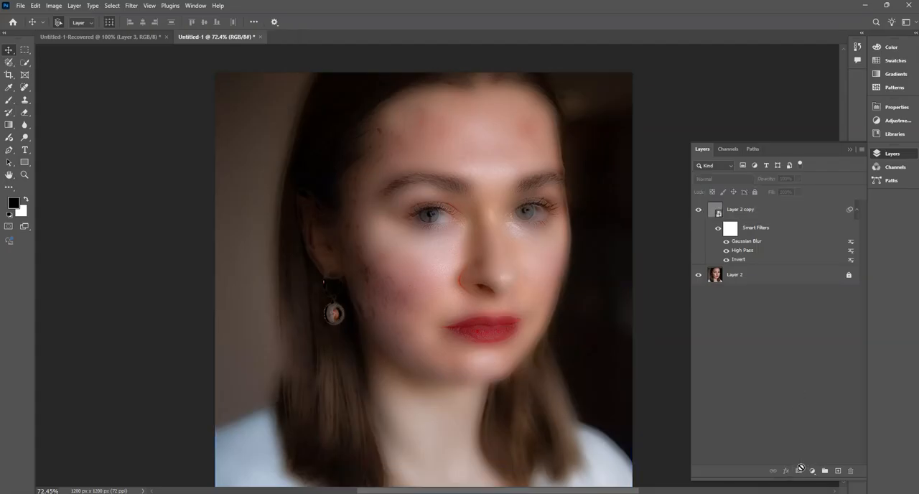
left_click(743, 213)
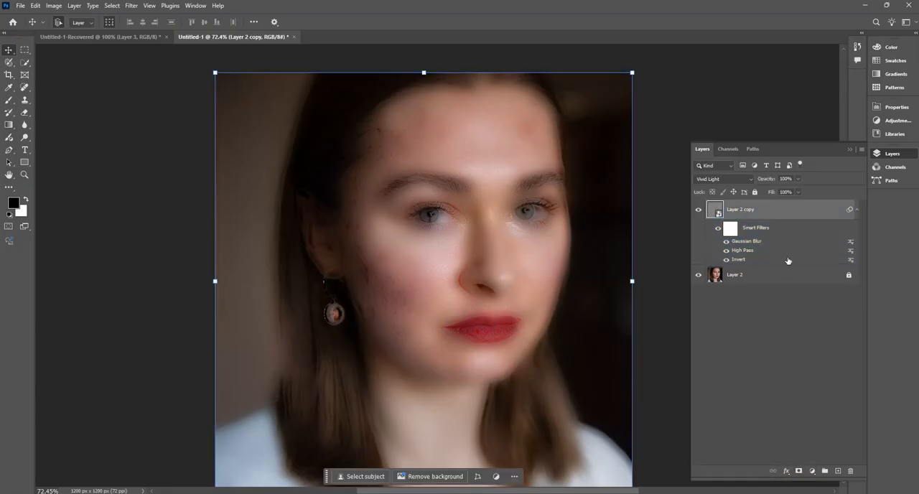
right_click(784, 339)
left_click(764, 208)
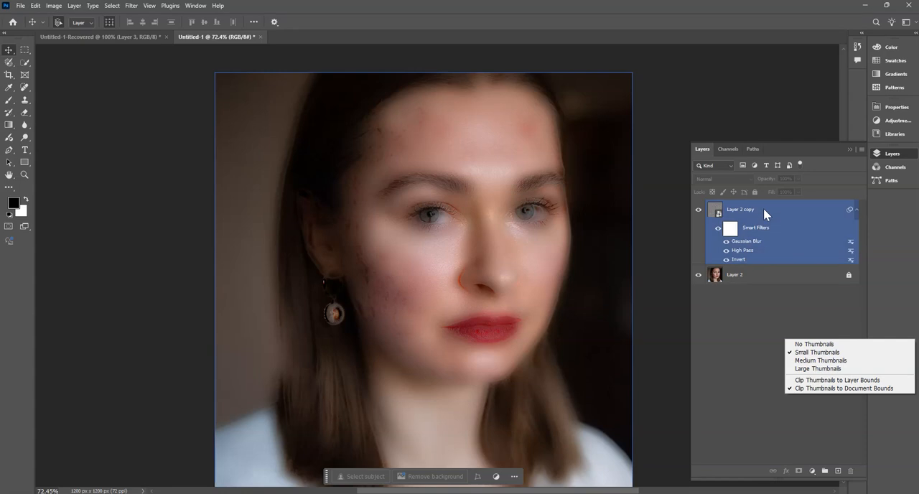
left_click(762, 214)
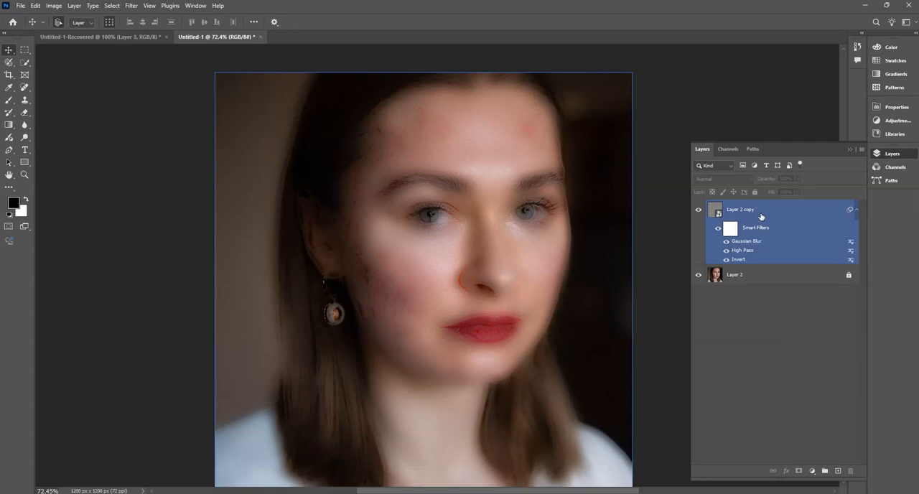
left_click(767, 304)
left_click(740, 211)
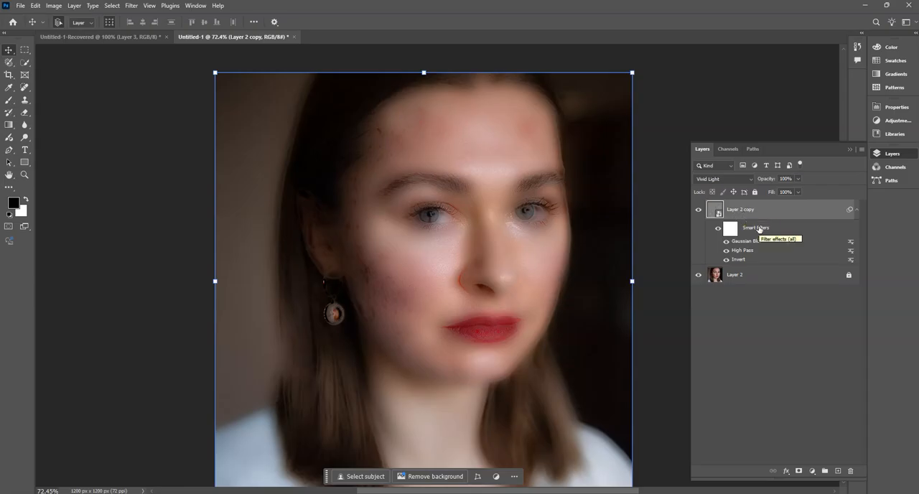
left_click(800, 471)
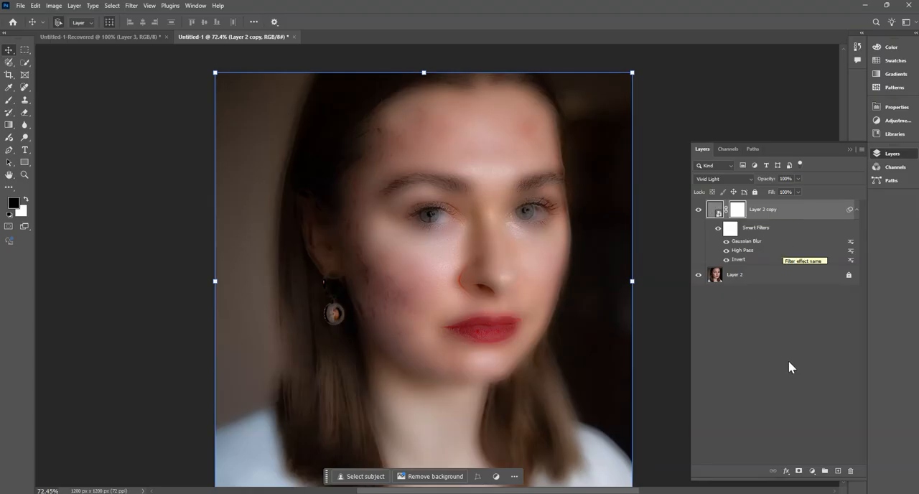
key("Delete")
left_click(27, 199)
left_click(27, 200)
left_click(26, 200)
left_click(26, 200)
left_click(27, 200)
left_click(27, 200)
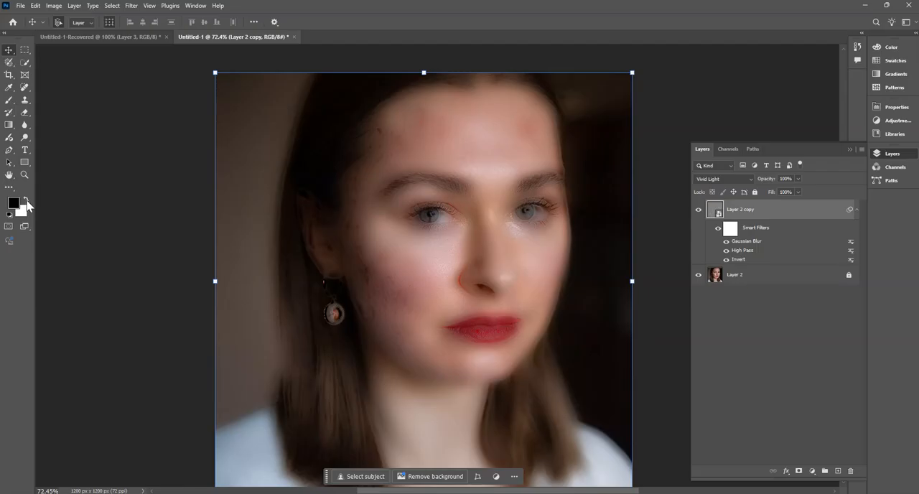
left_click(26, 201)
left_click(27, 200)
left_click(27, 200)
left_click(26, 201)
left_click(27, 201)
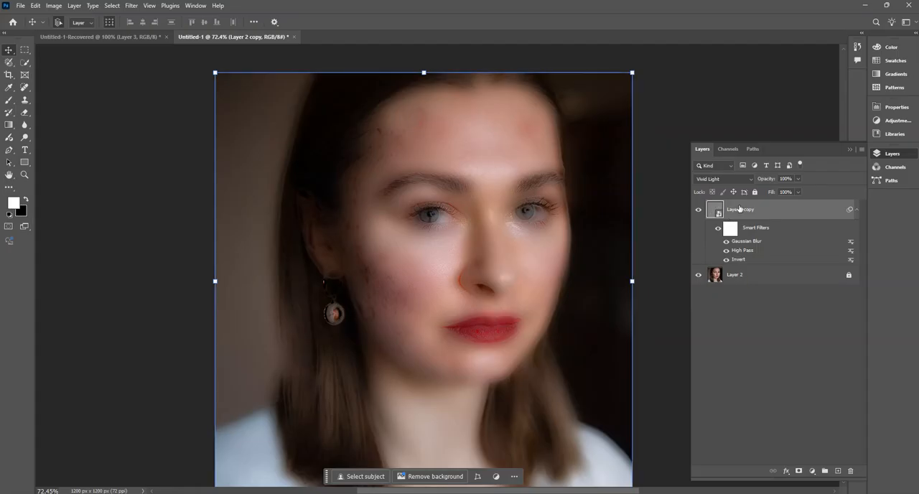
left_click(799, 472)
left_click(740, 212)
left_click(27, 200)
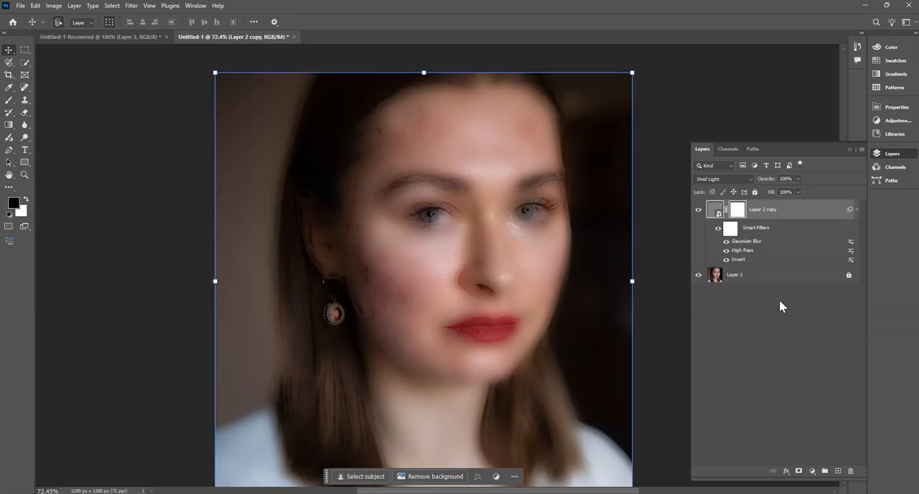
key("ctrl+z")
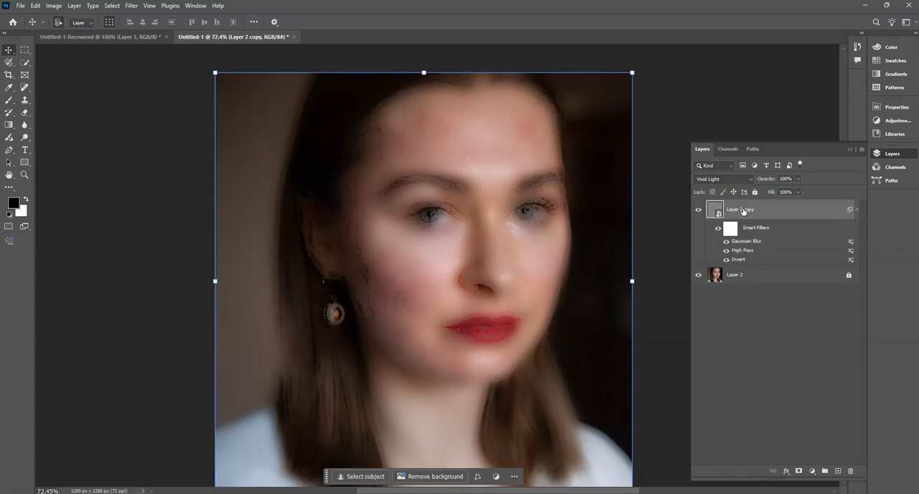
- Make white the foreground color and add a black layer mask that hides the Layer 2 copy's effect
left_click(27, 202)
left_click(26, 202)
left_click(26, 202)
left_click(799, 472, "alt")
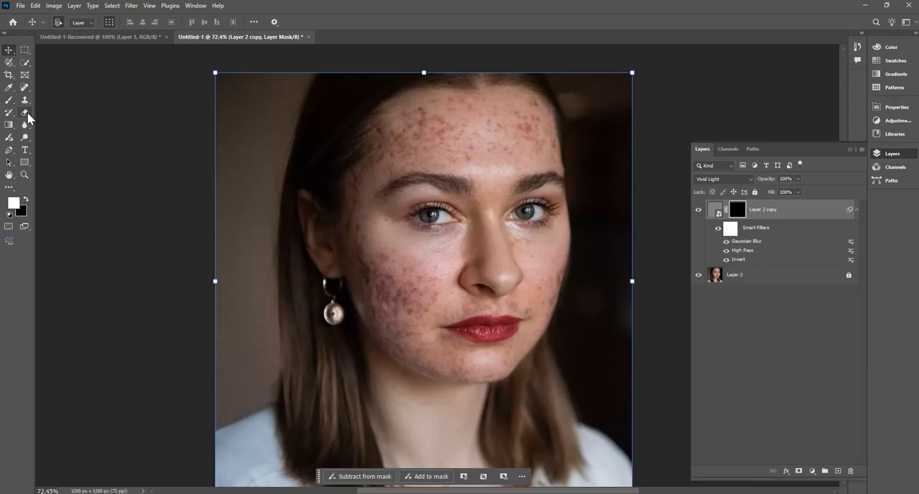
- Paint white on the Layer 2 copy mask across the forehead with the Brush tool at 60% flow and size 175
left_click(9, 100)
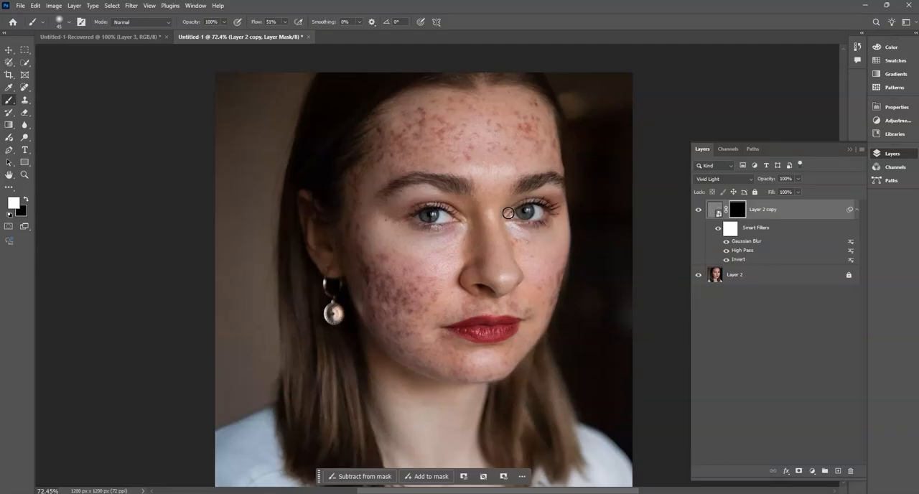
left_click(285, 22)
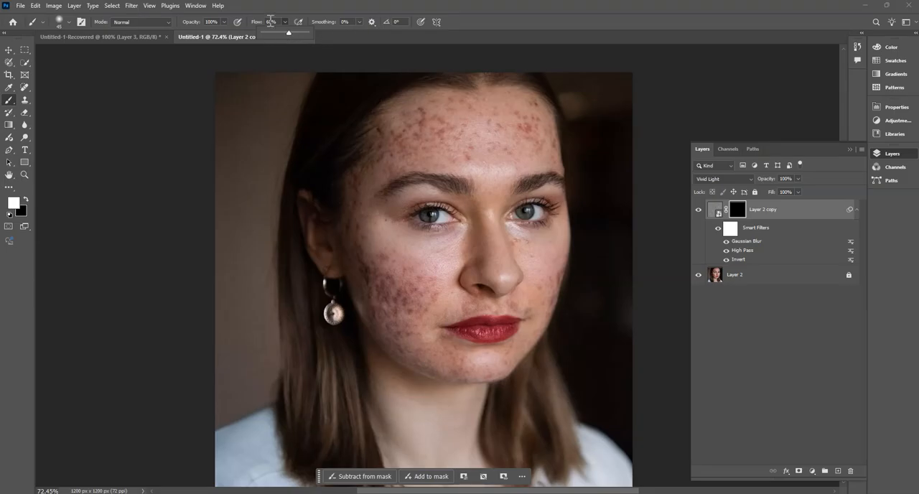
left_click(475, 143)
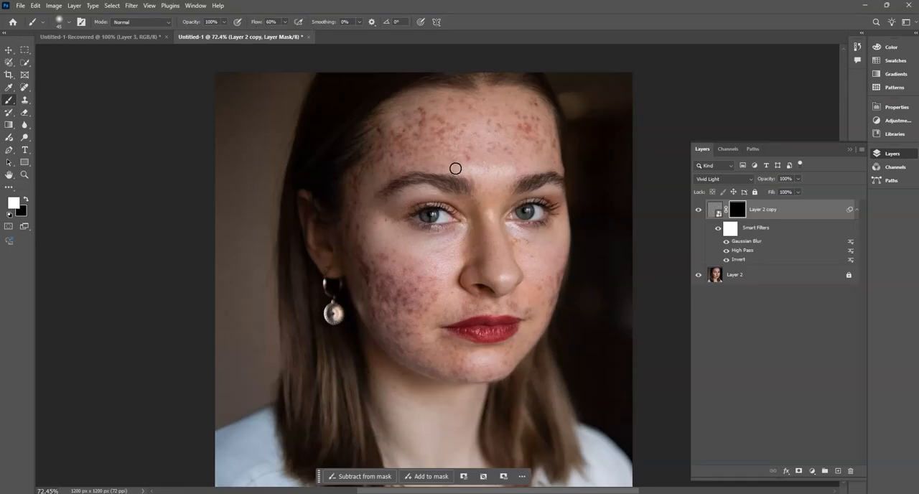
key("bracketright")
key("bracketright")
key("bracketright")
key("bracketright")
key("bracketright")
key("bracketright")
key("bracketright")
key("bracketright")
mouse_move(441, 137)
left_mouse_down()
mouse_move(520, 127)
mouse_move(534, 142)
mouse_move(463, 126)
mouse_move(513, 125)
mouse_move(491, 138)
mouse_move(523, 139)
left_mouse_up()
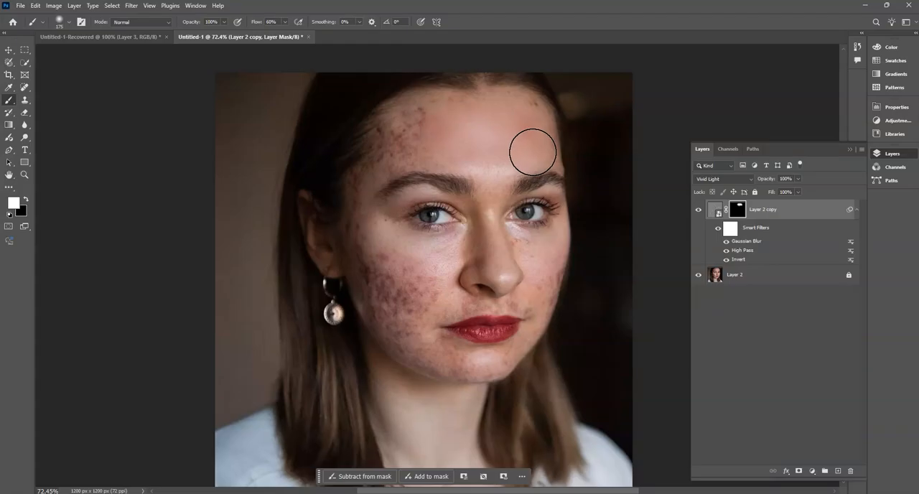
- Paint white on the mask over the remaining facial skin with a smaller brush, sparing the eyes, brows and lips
key("bracketleft")
key("bracketleft")
key("bracketleft")
key("bracketleft")
key("bracketleft")
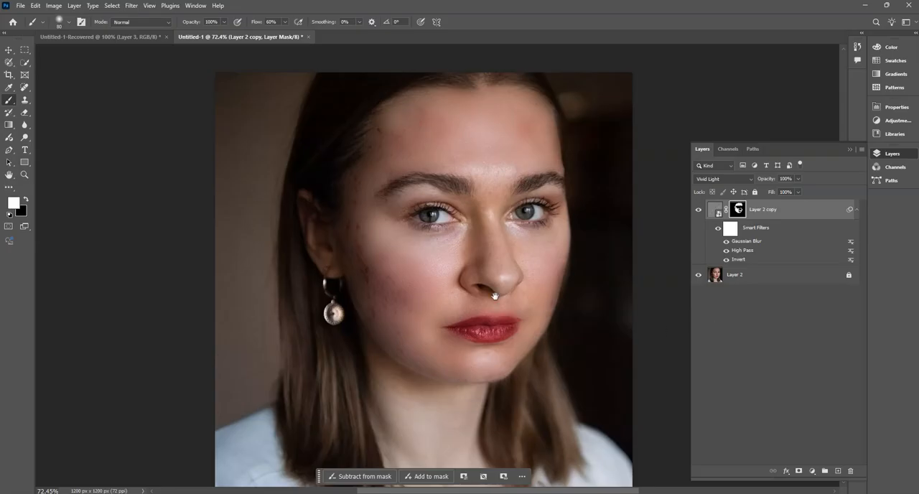
mouse_move(518, 282)
left_mouse_down()
mouse_move(487, 286)
mouse_move(511, 296)
left_mouse_up()
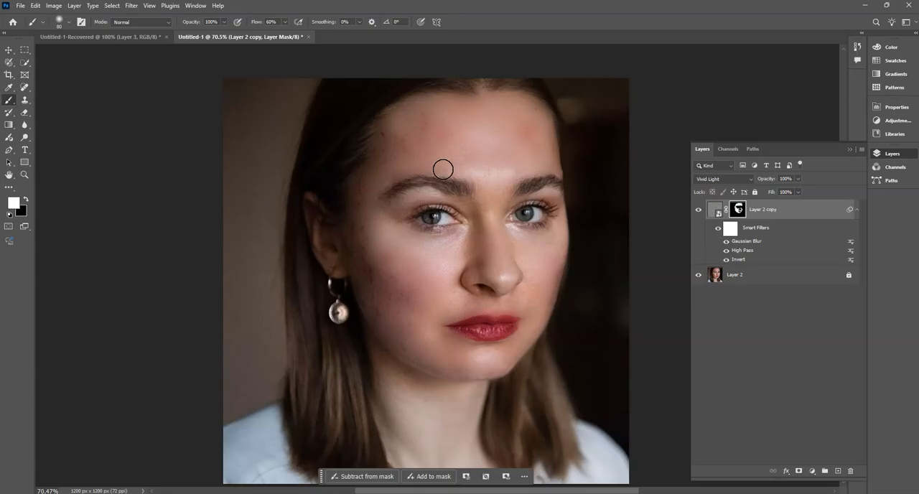
- Compare the portrait with and without the Layer 2 copy and examine the smoothed forehead, cheeks and chin up close
scroll(527, 294, "down", 3)
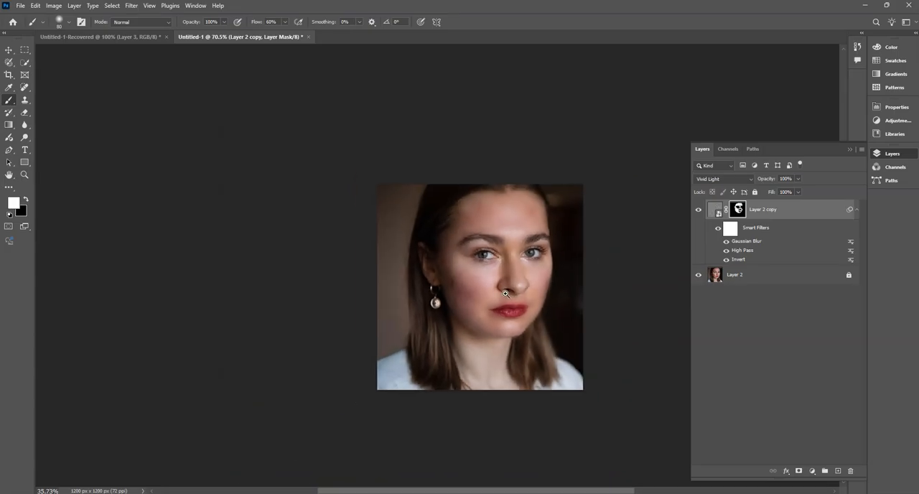
scroll(526, 296, "up", 3)
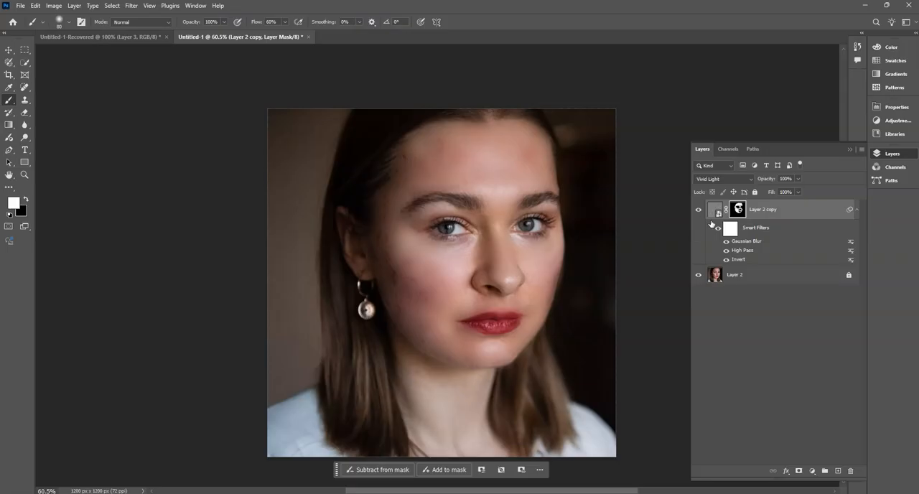
left_click(700, 212)
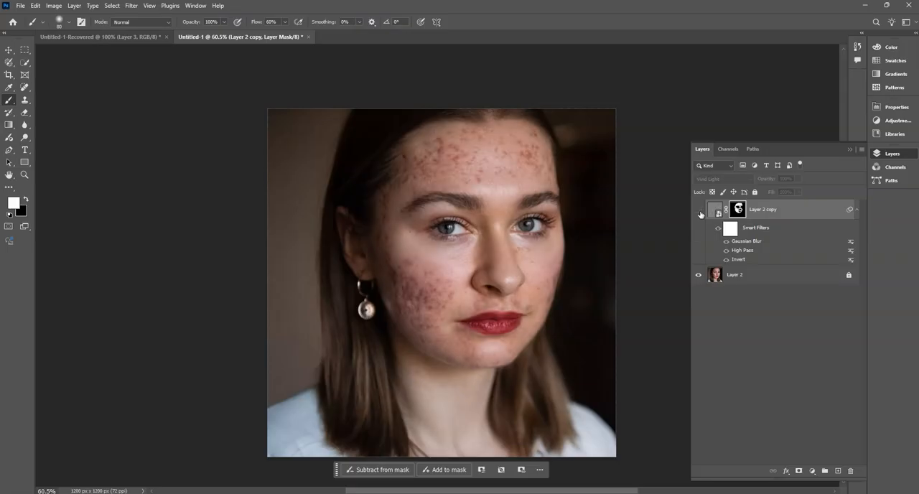
left_click(700, 211)
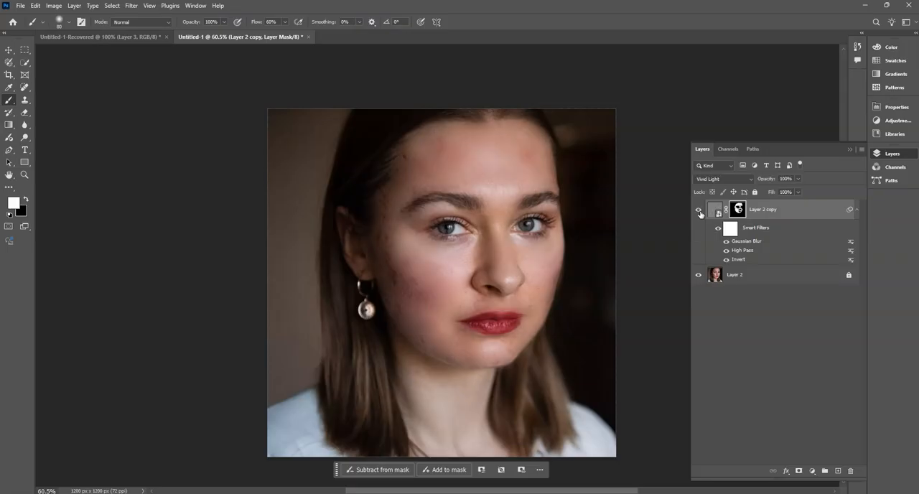
left_click(699, 211)
left_click_drag(423, 356, 457, 384)
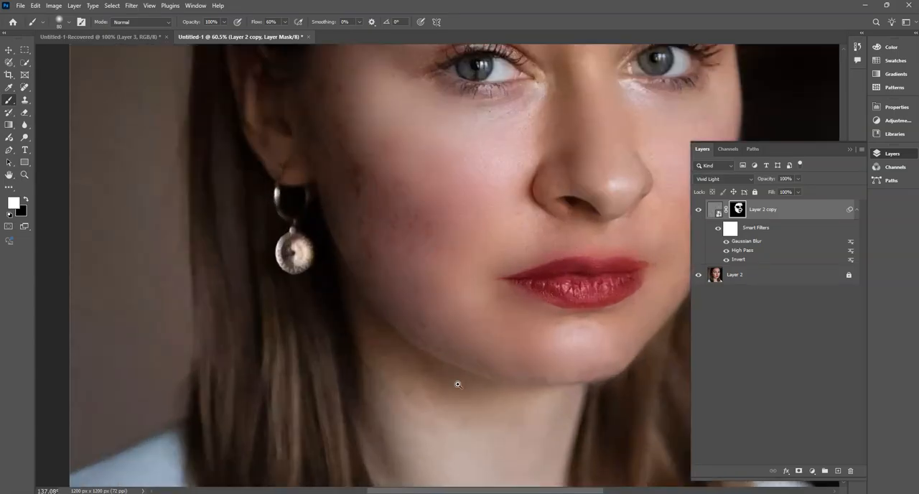
left_click_drag(526, 211, 454, 372)
left_click_drag(474, 135, 417, 175)
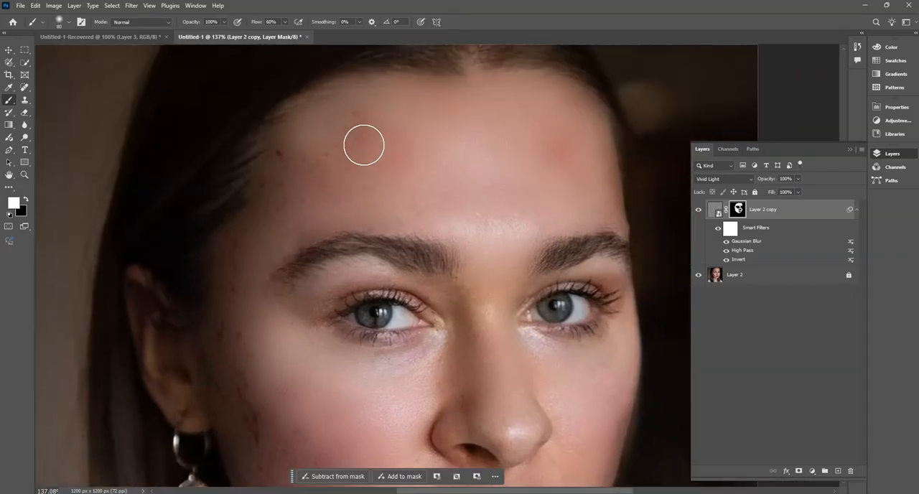
left_click_drag(498, 349, 476, 229)
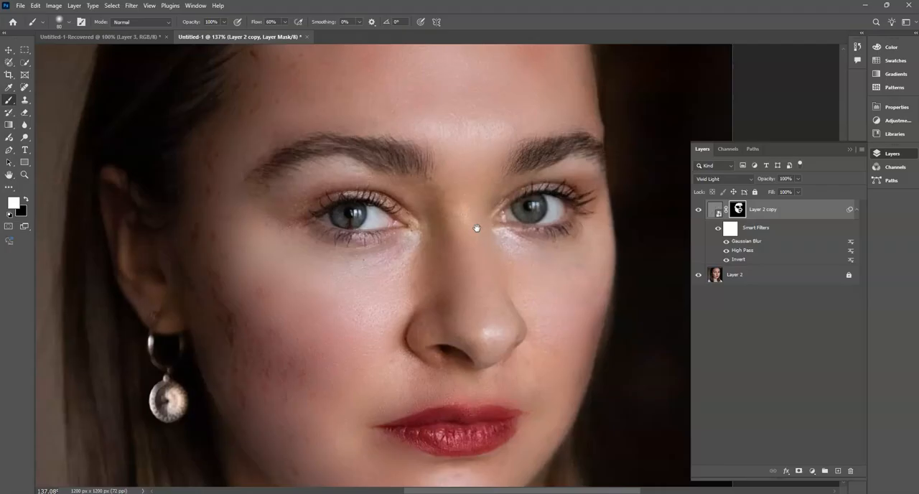
left_click_drag(550, 345, 540, 273)
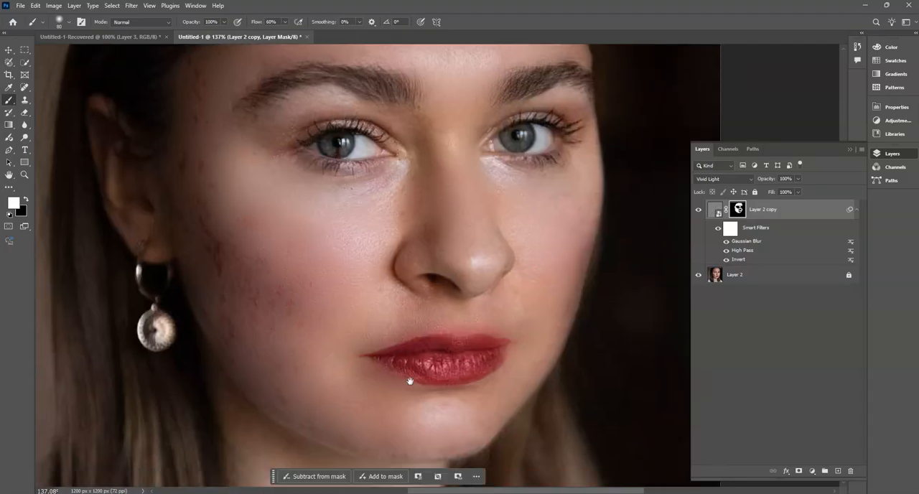
scroll(449, 408, "down", 10)
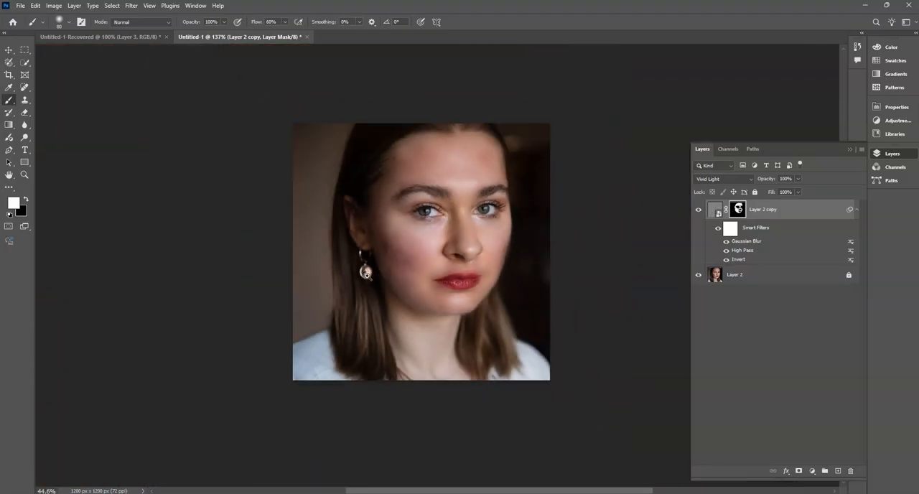
left_click_drag(367, 276, 364, 276)
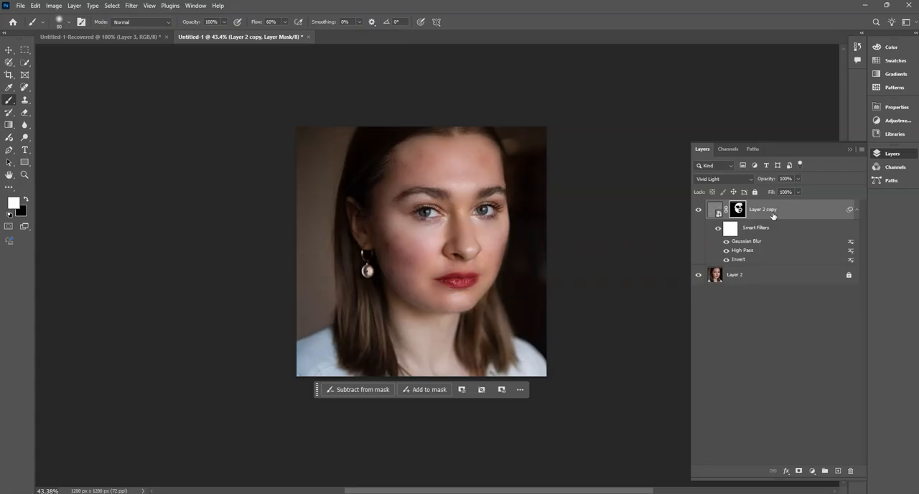
- Stamp the visible layers into a new top layer, point out the Merge Visible command, and select the stamped layer
key("ctrl+shift+alt+e")
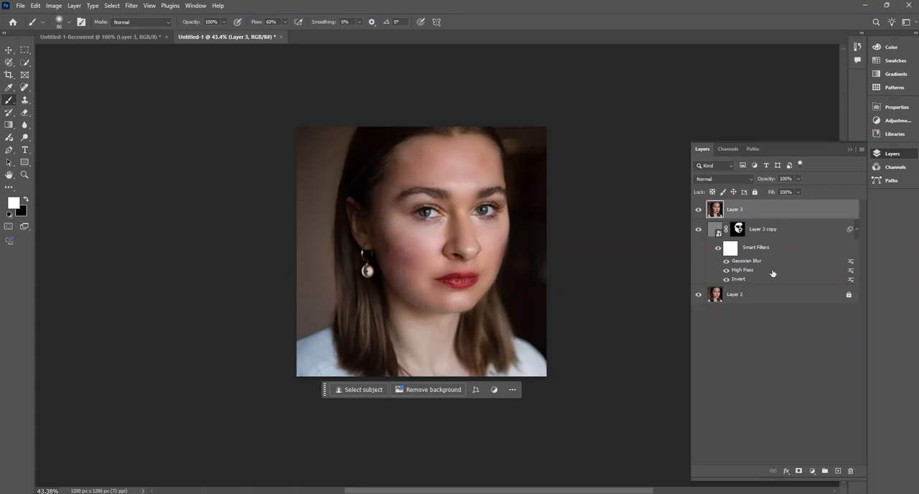
left_click(772, 234)
right_click(774, 236)
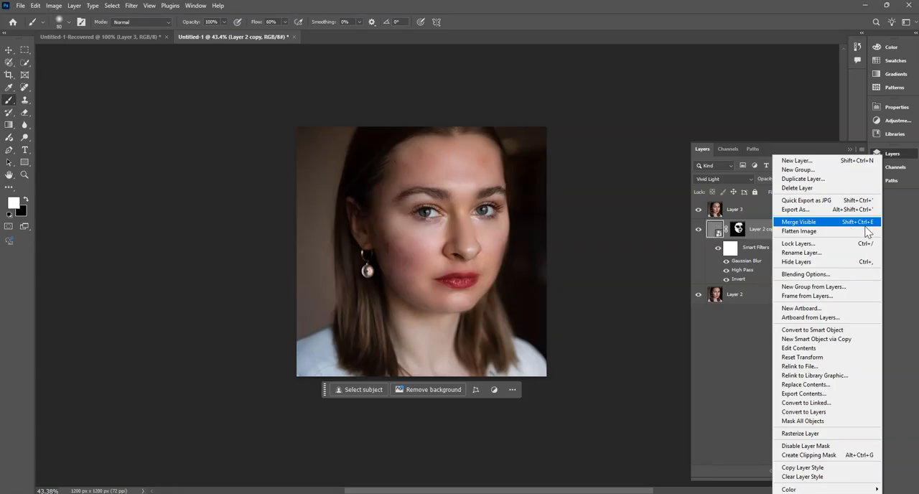
left_click(643, 275)
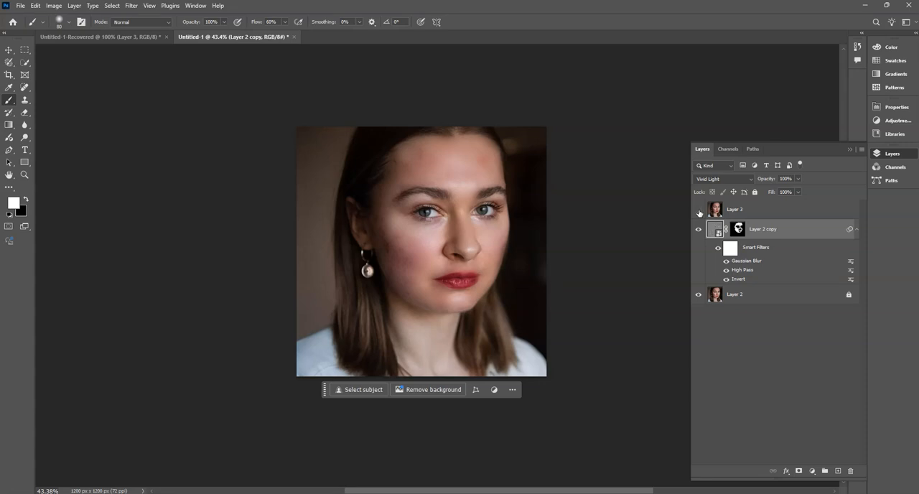
left_click(730, 209)
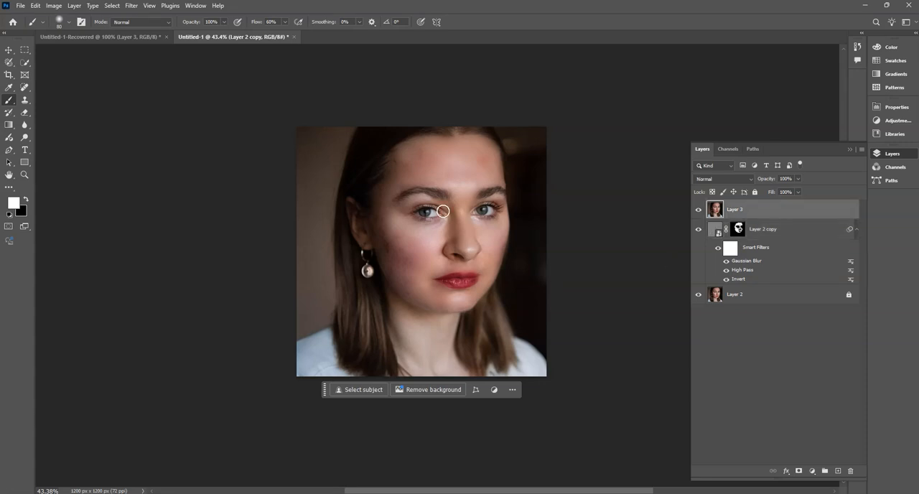
- Heal the reddish patch on the forehead above the earring-side eyebrow on the stamped layer with the Spot Healing Brush
left_click_drag(337, 249, 368, 267)
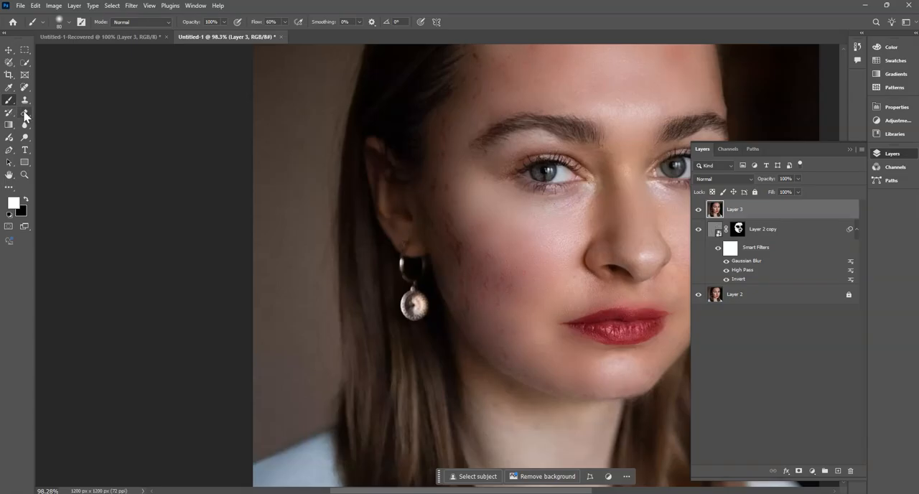
left_click(25, 115)
left_click(25, 88)
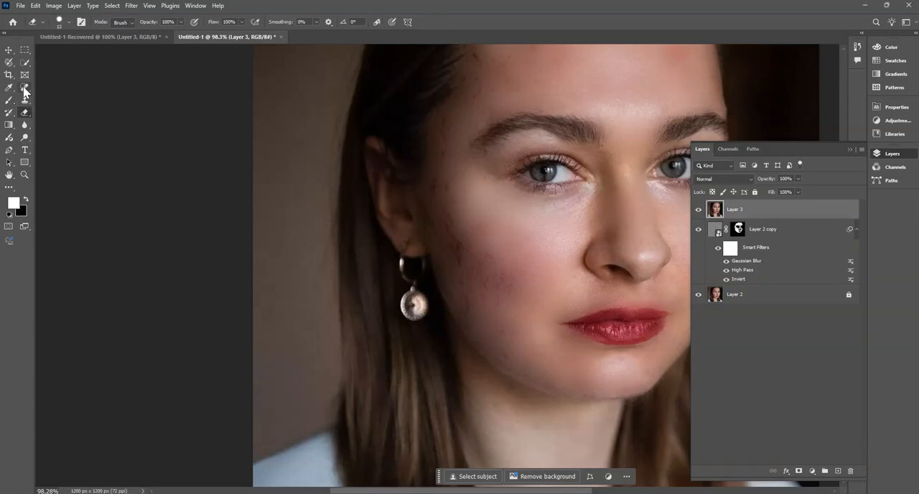
left_click(76, 88)
mouse_move(477, 273)
left_mouse_down()
mouse_move(390, 245)
mouse_move(351, 247)
left_mouse_up()
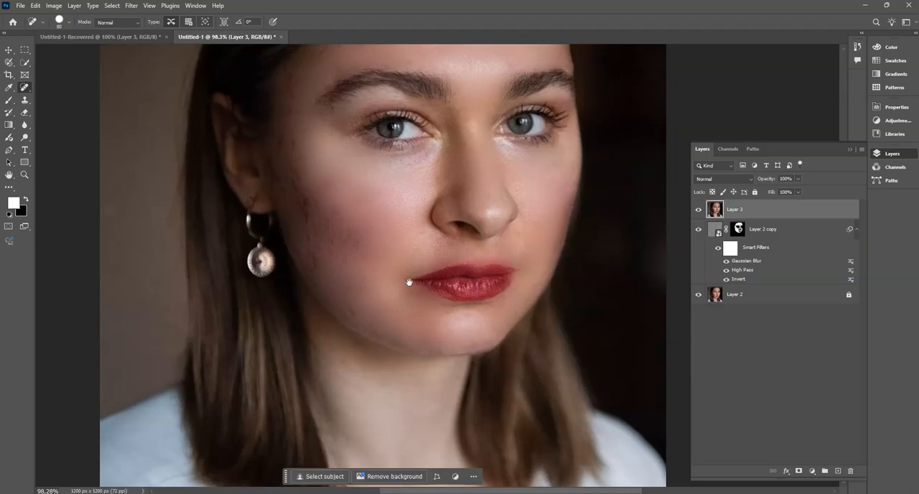
scroll(403, 294, "up", 3)
left_click(381, 153, "ctrl")
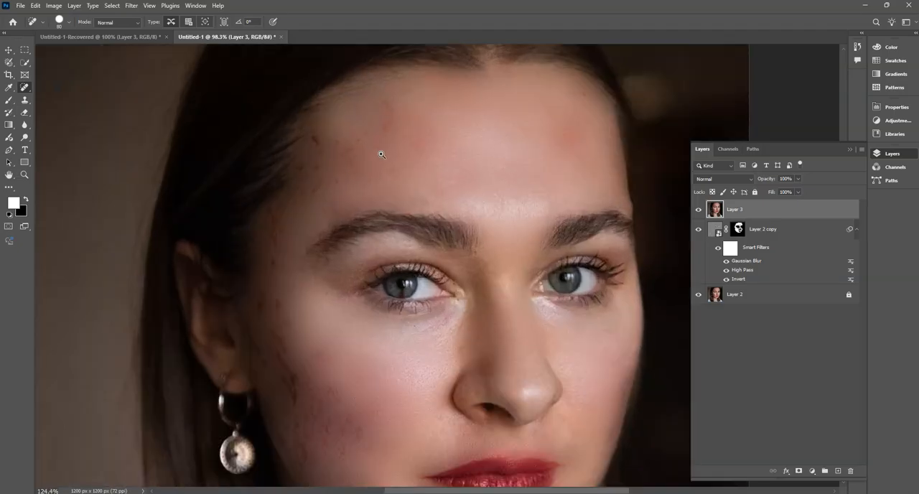
left_click(387, 115)
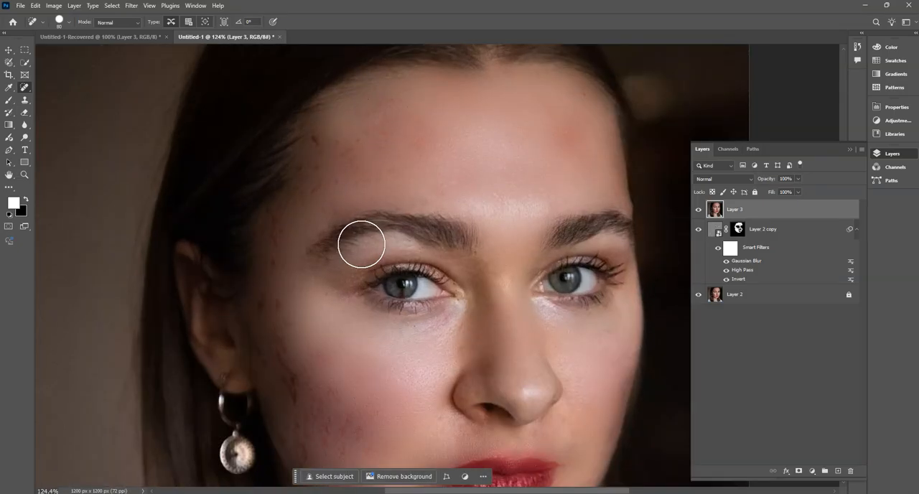
- Reduce the Spot Healing Brush to 25 px and heal the small dark spots on the forehead near the earring-side hairline
key("bracketleft")
key("bracketleft")
key("bracketleft")
key("bracketleft")
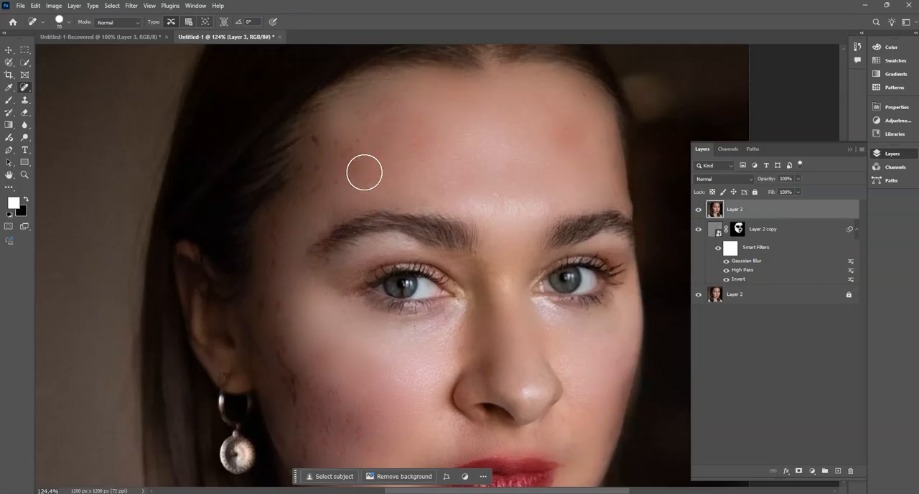
left_click(357, 140)
left_click(337, 141)
left_click(314, 141)
left_click(320, 184)
left_click(316, 168)
left_click(340, 183)
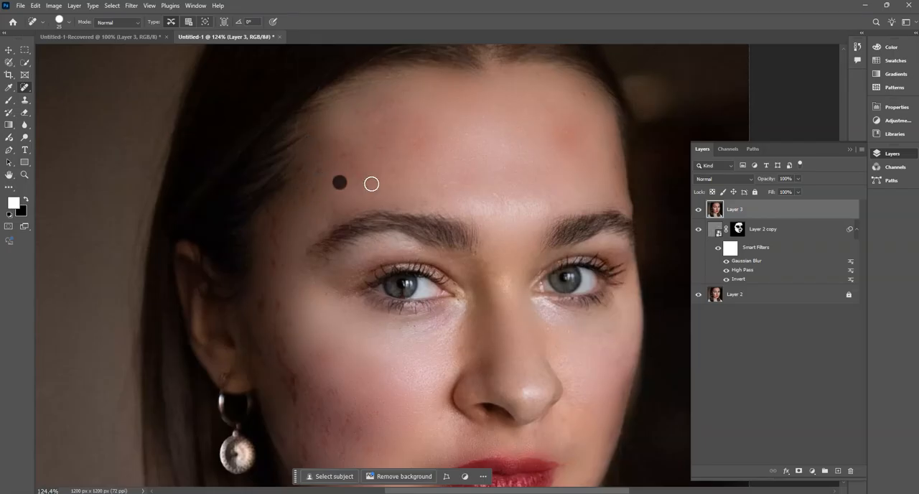
left_click(363, 184)
left_click(566, 132)
- Heal the remaining small spots along the earring-side temple and hairline on Layer 3
left_click_drag(333, 248, 364, 229)
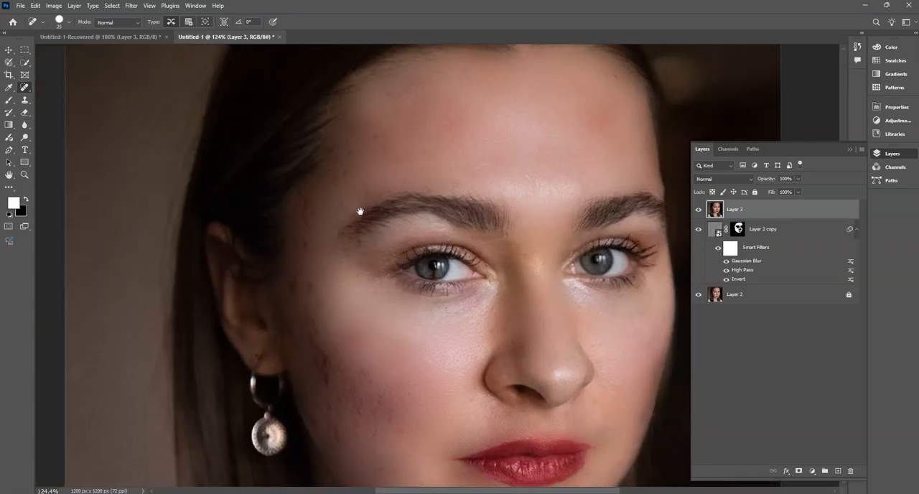
left_click(349, 174)
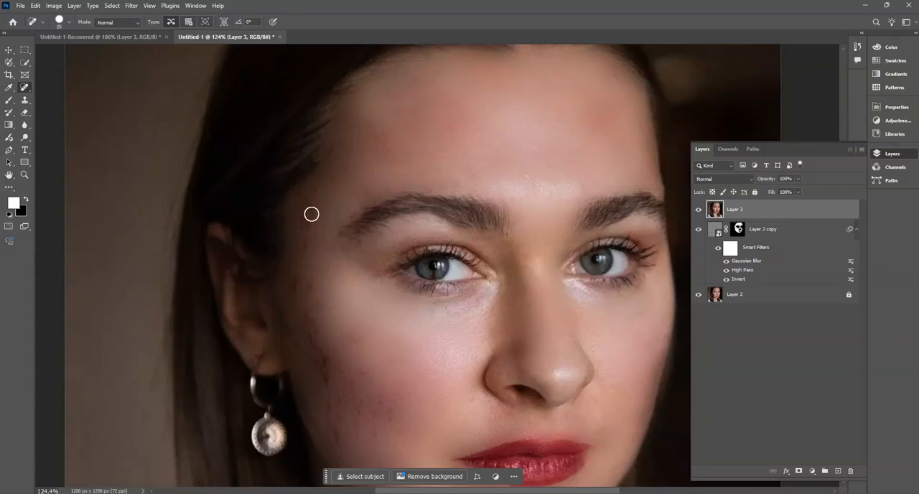
left_click(350, 173)
key("space")
- Heal the small dark marks on the earring-side cheek, jaw and outer eye area with the Spot Healing Brush
left_click_drag(366, 323, 343, 255)
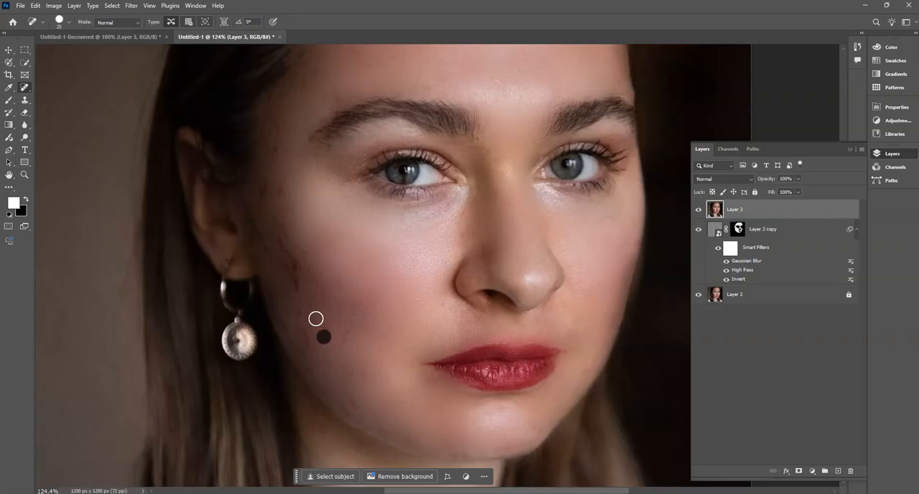
left_click_drag(302, 354, 341, 333)
left_click_drag(400, 306, 405, 348)
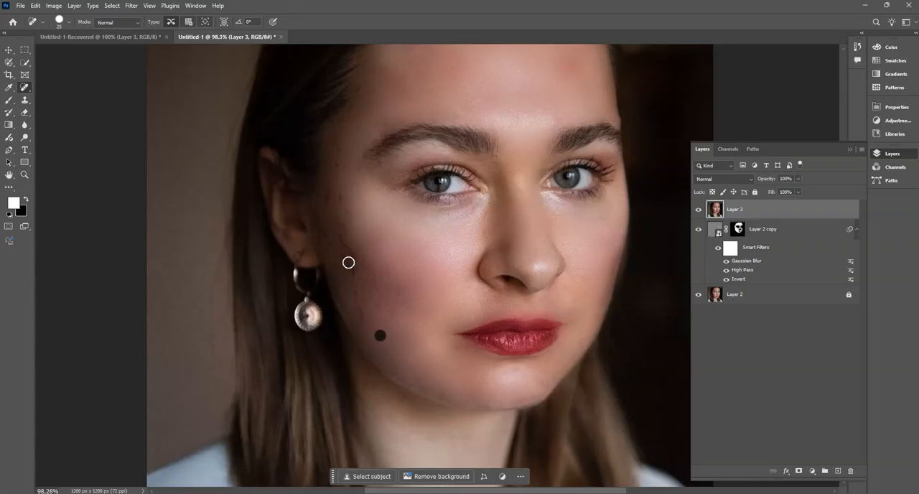
left_click_drag(353, 216, 365, 237)
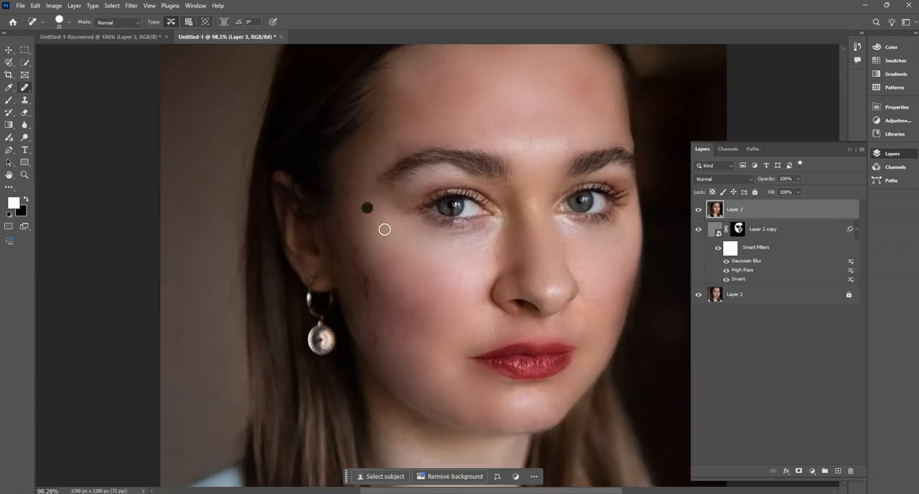
left_click_drag(421, 264, 425, 204)
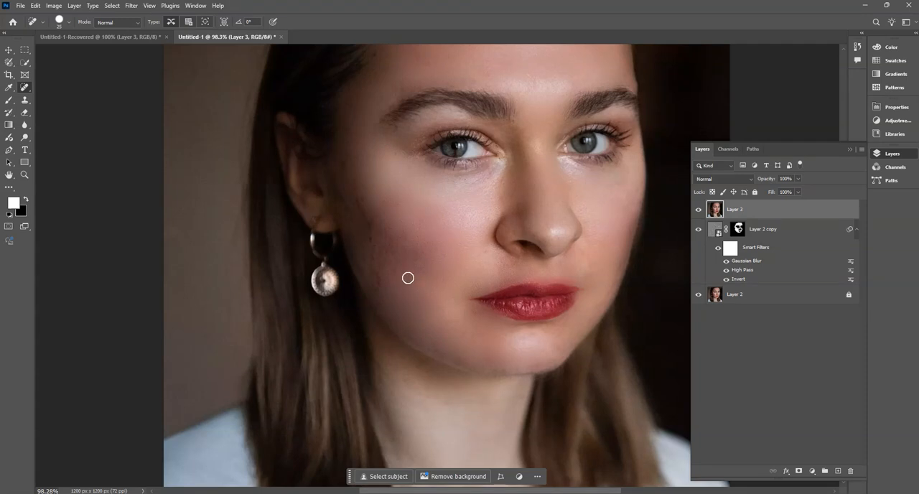
- Enlarge the Spot Healing Brush to 60 px and heal the larger dark blotches on the cheek beside the earring
key("bracketright")
key("bracketright")
key("bracketright")
key("bracketright")
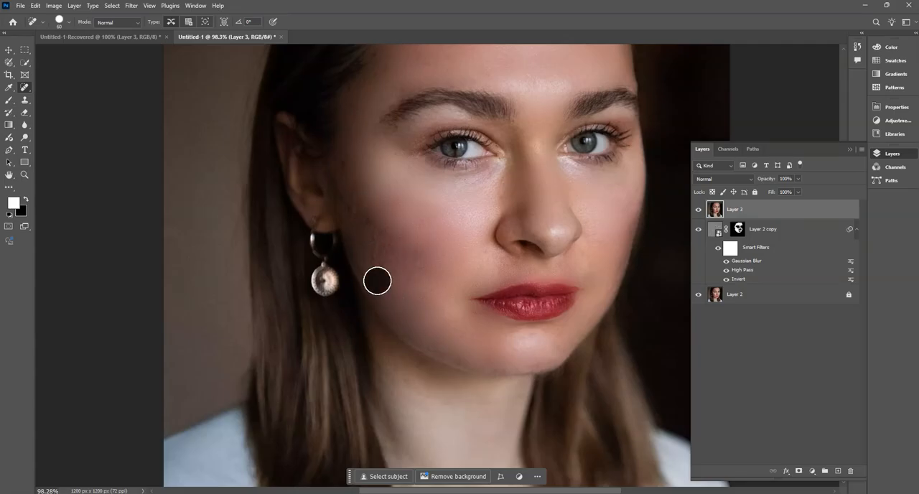
left_click_drag(391, 241, 402, 251)
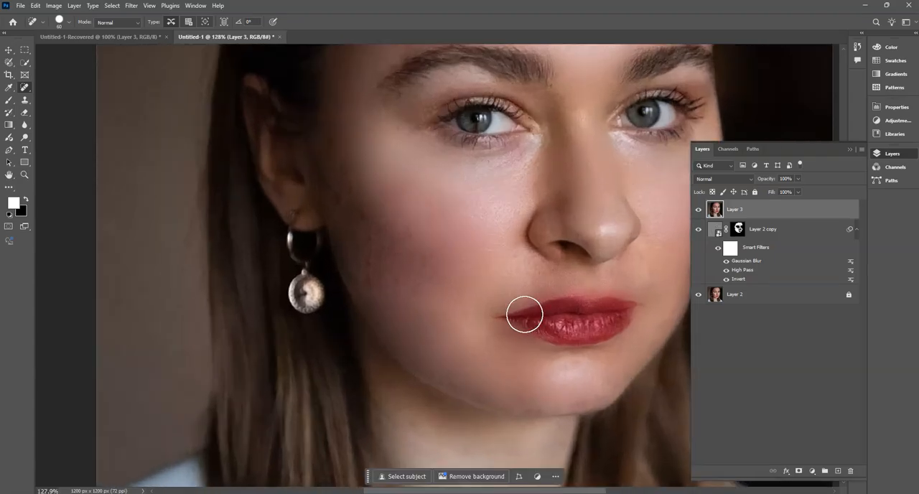
- Switch to the Healing Brush Tool and cover the dark marks on the cheek beside the earring with sampled clean skin
right_click(26, 88)
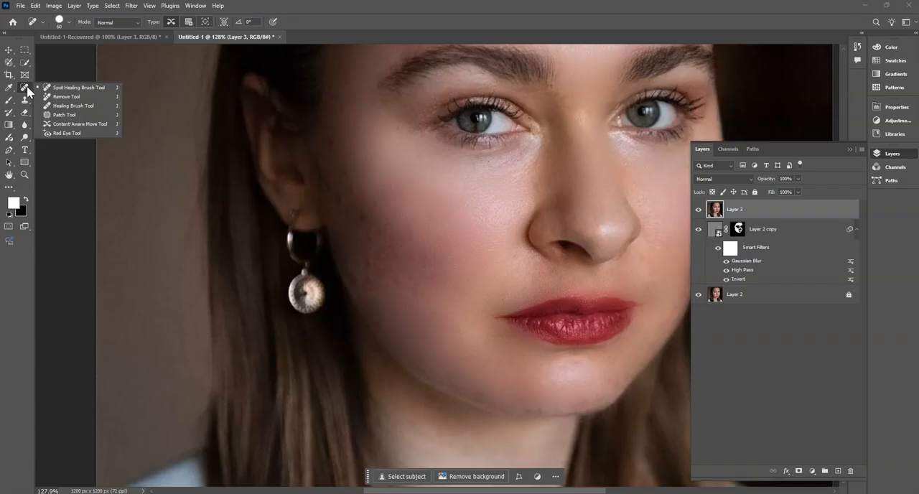
left_click(69, 107)
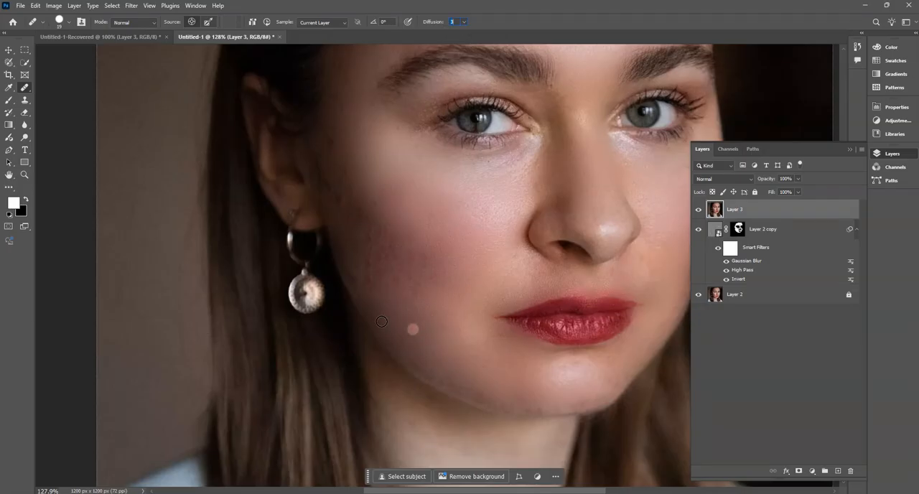
left_click(382, 298, "alt")
left_click(370, 281)
left_click(380, 294, "alt")
left_click(373, 258)
left_click(394, 302, "alt")
mouse_move(372, 252)
left_mouse_down()
mouse_move(397, 302)
mouse_move(369, 227)
left_mouse_up()
left_click(398, 302, "alt")
- Even out the discolored skin on the upper cheek beside the ear with the Healing Brush, repeatedly resampling nearby skin
left_click(373, 207, "alt")
left_click(345, 201)
left_click(362, 167, "alt")
left_click(339, 199)
left_click(364, 175, "alt")
left_click(353, 190)
left_click(364, 153, "alt")
left_click(362, 209)
left_click(385, 194)
left_click(372, 185, "alt")
left_click(370, 219)
left_click(394, 175, "alt")
left_click(359, 218)
- Blend the reddish center of the cheek and the skin toward the jaw with Healing Brush samples from clean skin
left_click(406, 240, "alt")
left_click(424, 219)
left_click(393, 224, "alt")
left_click(441, 223, "alt")
left_click(436, 253)
left_click(453, 233, "alt")
left_click(426, 264)
left_click(406, 321, "alt")
left_click(425, 318)
left_click(374, 292, "alt")
left_click(381, 300)
left_click_drag(467, 309, 425, 317)
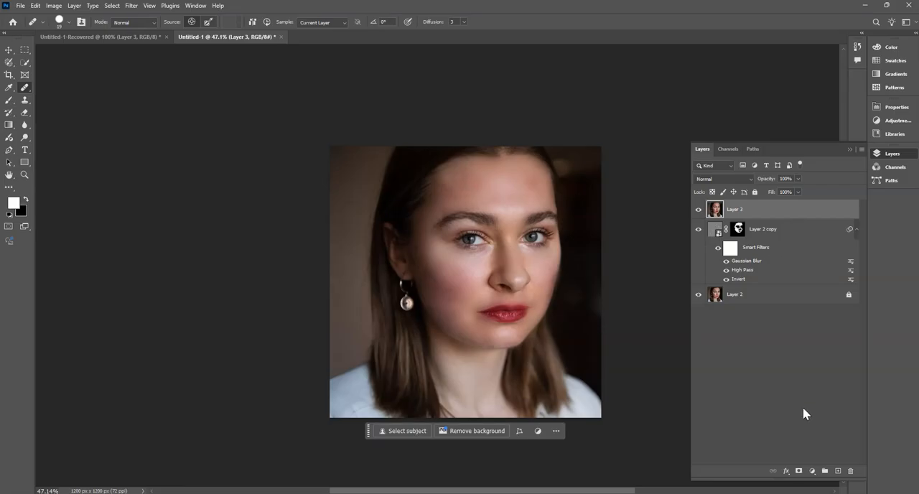
- Add a Brightness/Contrast adjustment layer above Layer 3 with brightness 34 and contrast 9
left_click(814, 473)
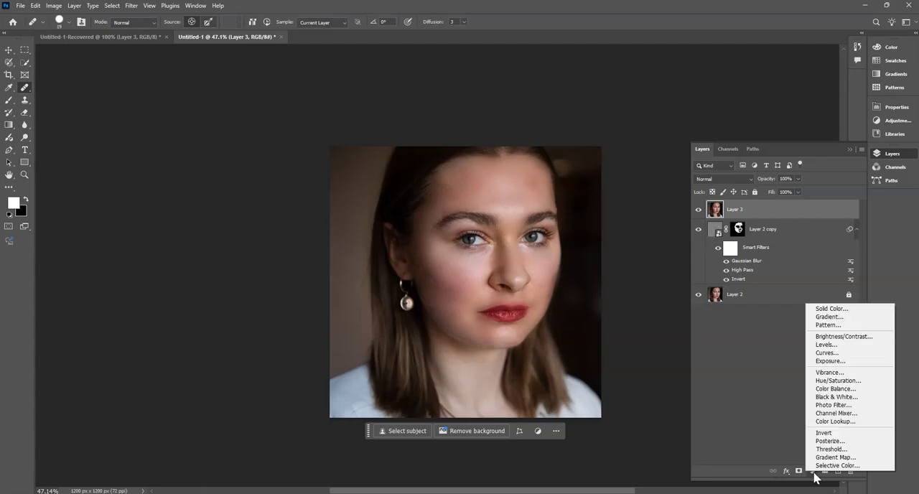
left_click(791, 474)
left_click(787, 472)
left_click(810, 473)
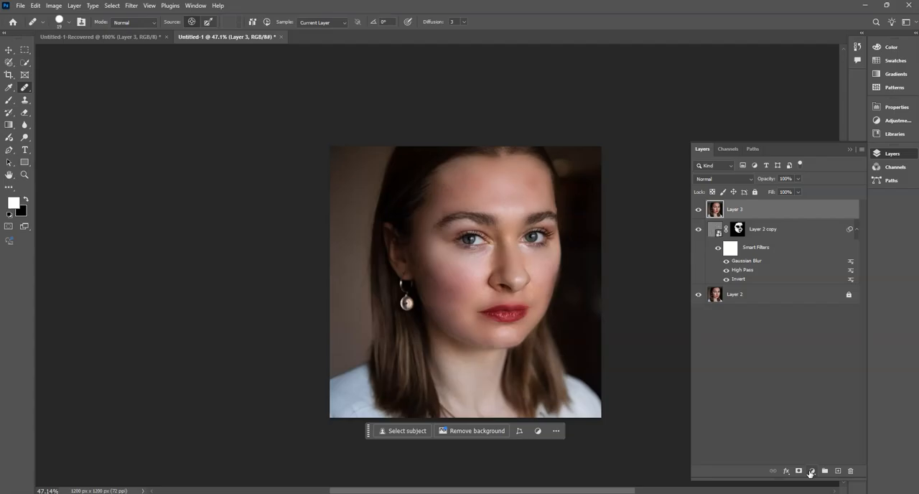
left_click(813, 472)
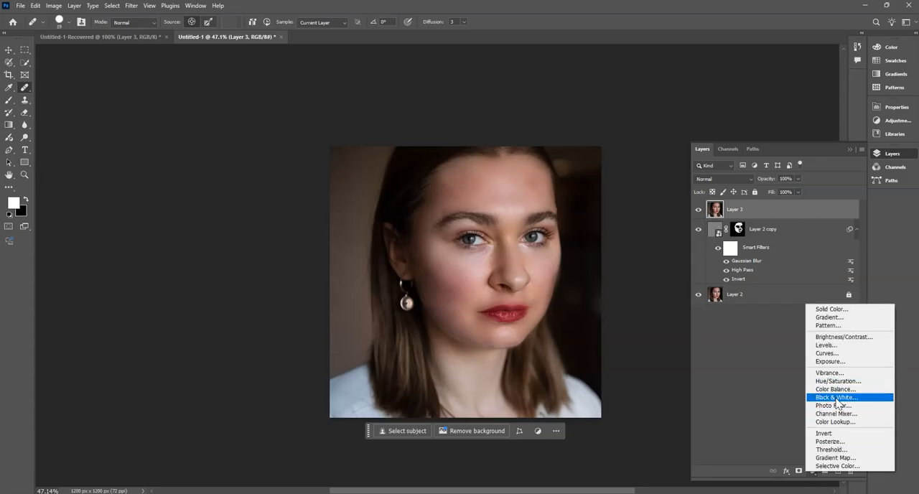
left_click(844, 338)
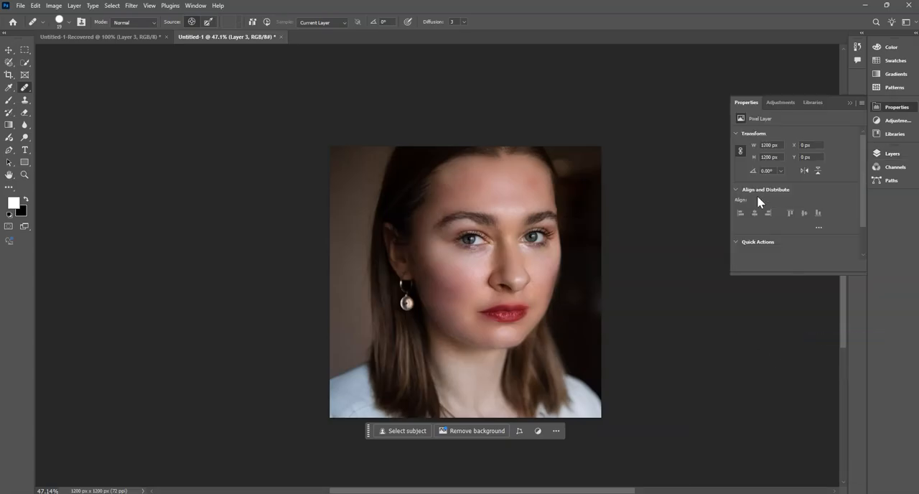
left_click_drag(795, 165, 810, 180)
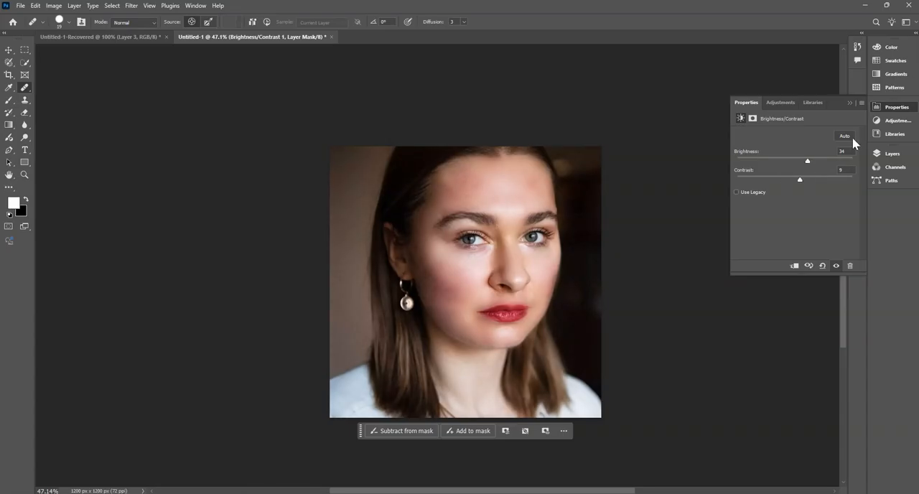
left_click(898, 108)
left_click(894, 153)
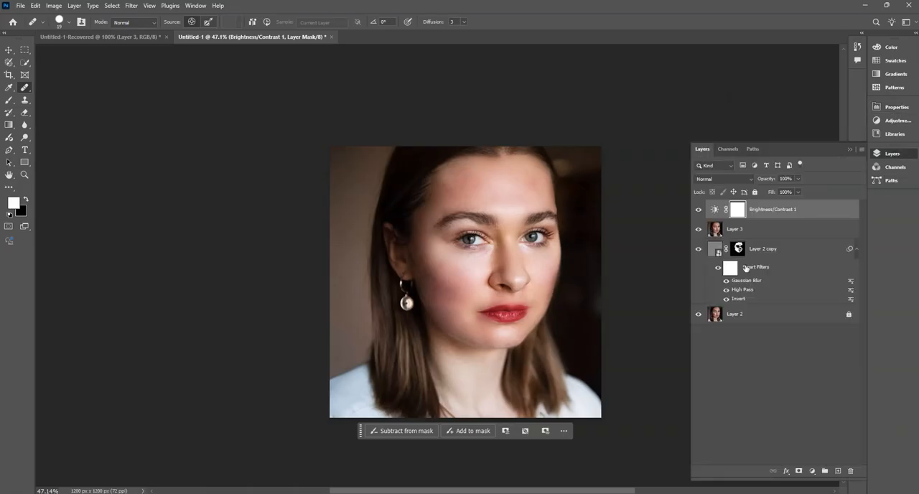
- Hide the Layer 2 copy and compare the portrait with and without the Brightness/Contrast adjustment
left_click(757, 250)
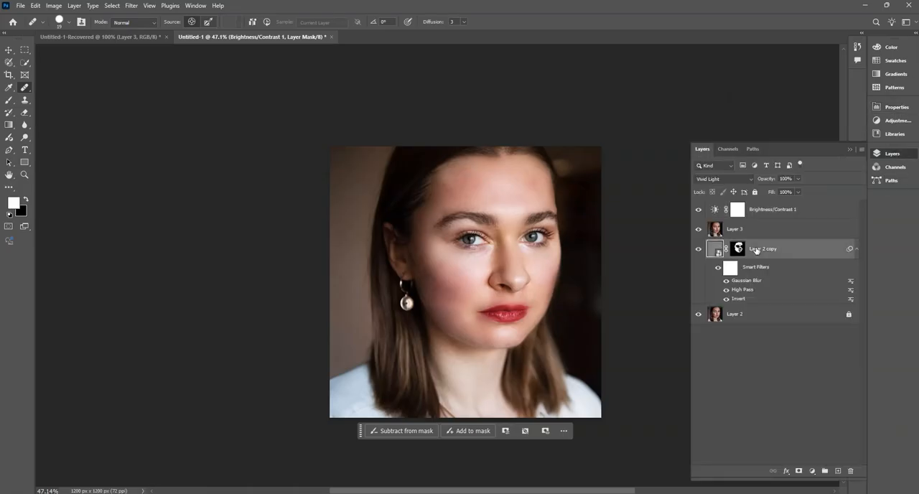
left_click(701, 251)
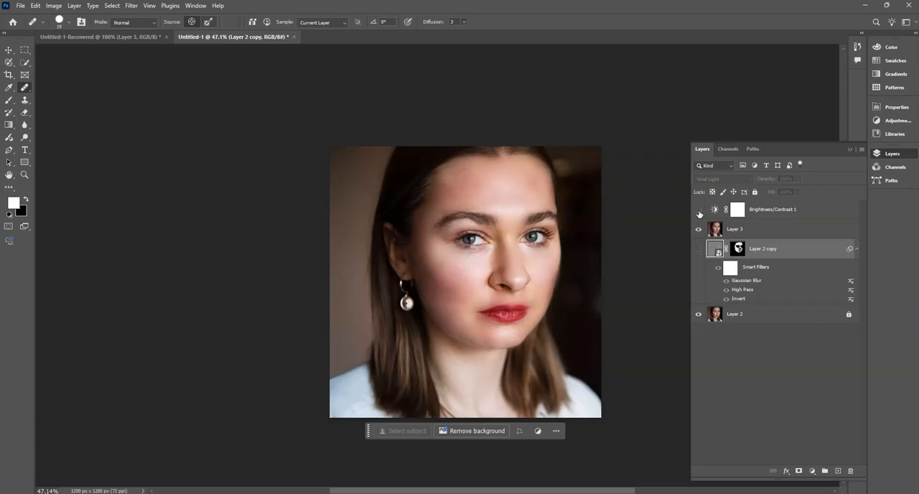
left_click(699, 211)
left_click(699, 211)
- Compare the retouched skin with the blemished original by repeatedly hiding and showing Layer 3
left_click(701, 233)
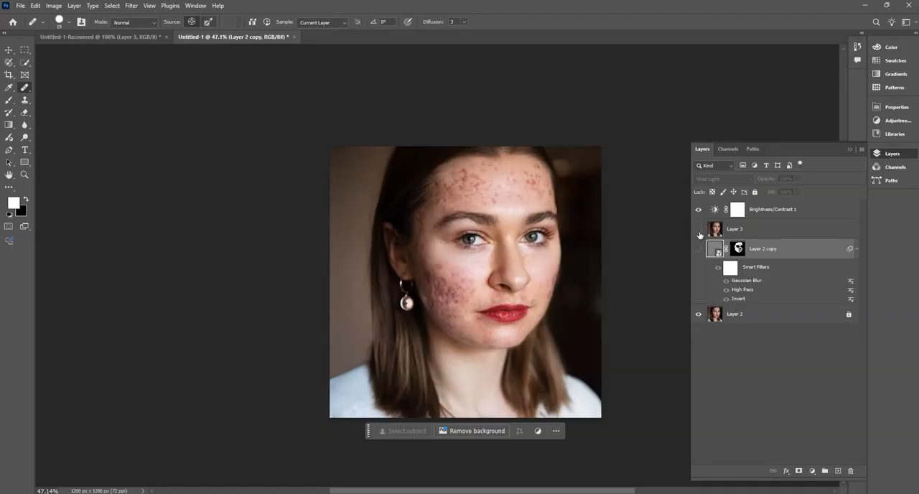
left_click(700, 231)
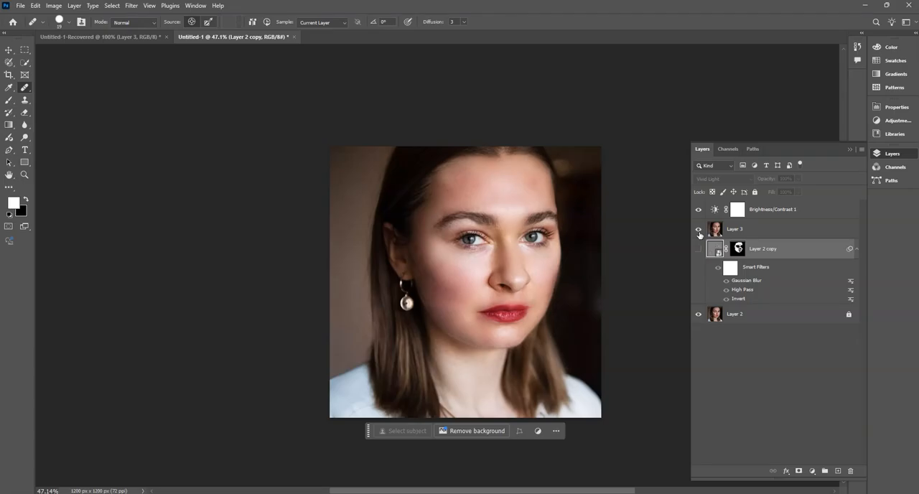
left_click(700, 231)
left_click(700, 231)
left_click(700, 231)
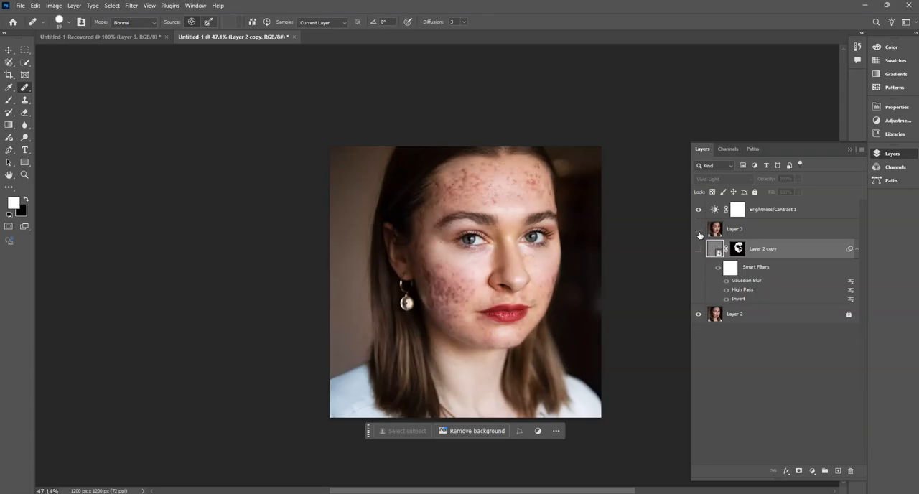
left_click(699, 231)
left_click(700, 231)
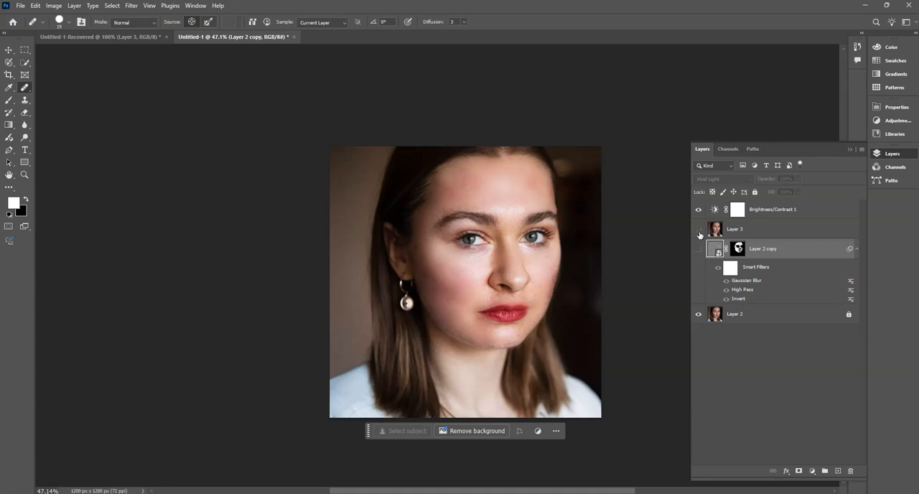
left_click(700, 231)
left_click(699, 230)
left_click(699, 230)
left_click(700, 230)
left_click(700, 230)
left_click(700, 230)
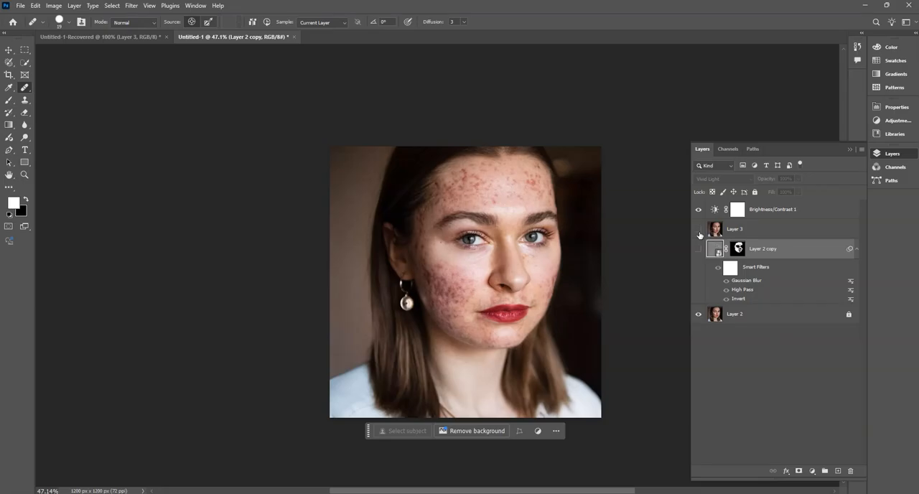
left_click(699, 229)
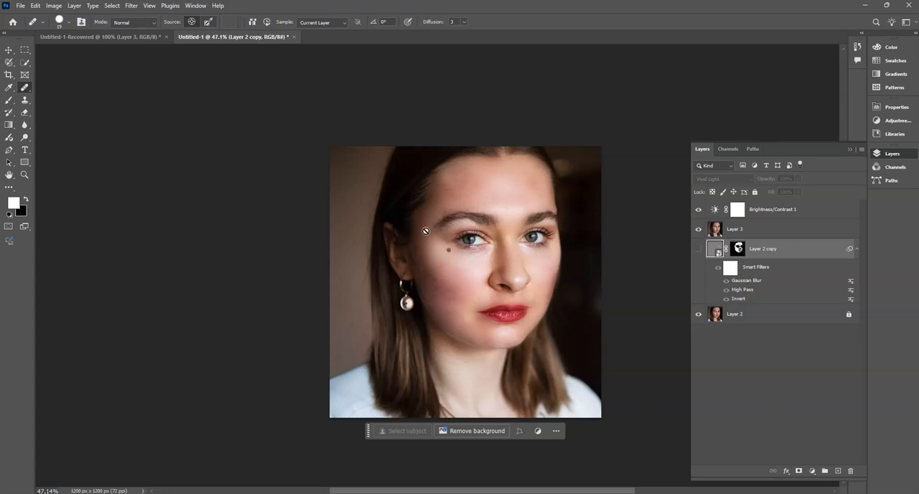
- Select Layer 3 and review the before and after of the face with a larger view of the whole portrait
left_click(715, 235)
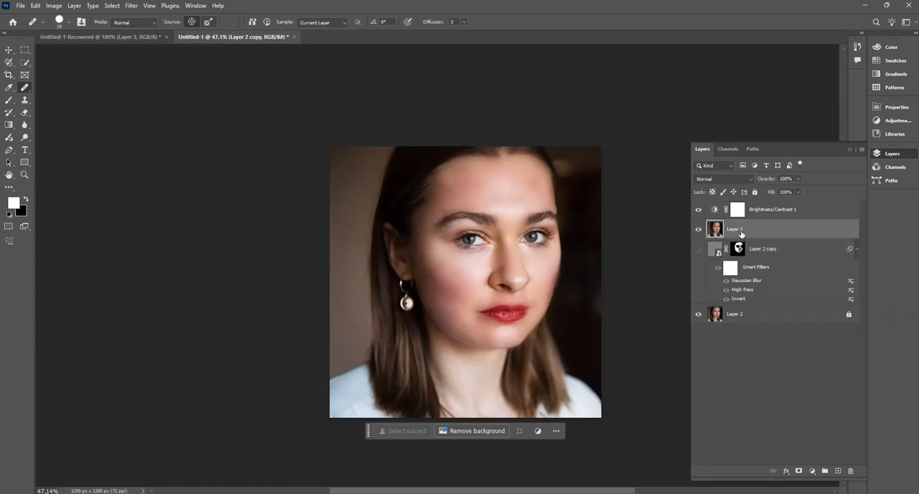
scroll(483, 270, "up", 2)
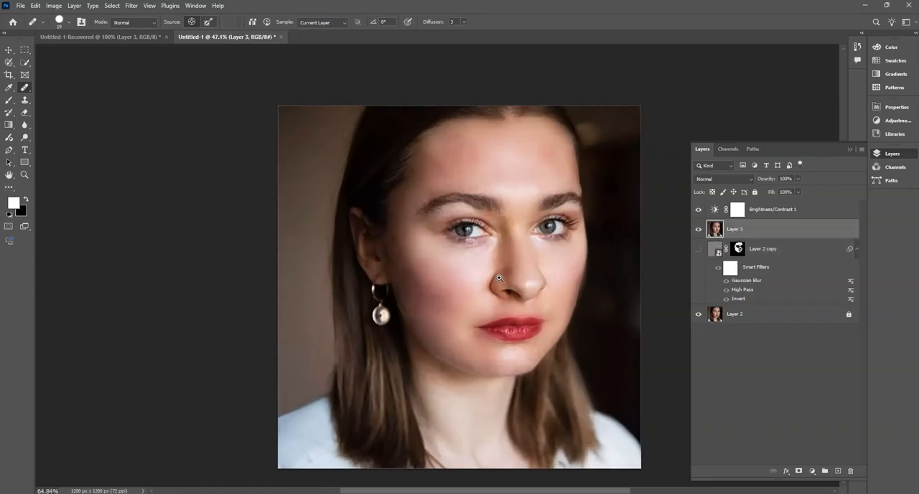
scroll(492, 289, "down", 1)
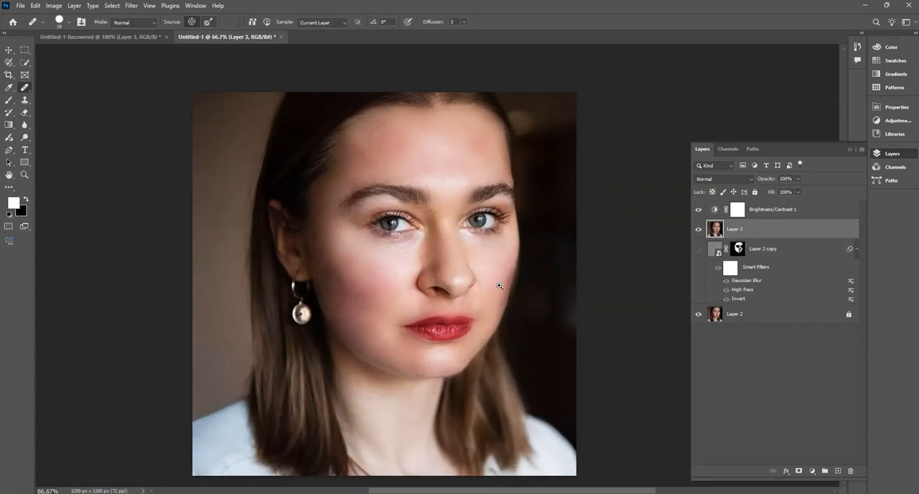
scroll(491, 287, "down", 1)
left_click_drag(490, 288, 385, 276)
mouse_move(271, 215)
left_mouse_down()
mouse_move(298, 224)
mouse_move(279, 224)
left_mouse_up()
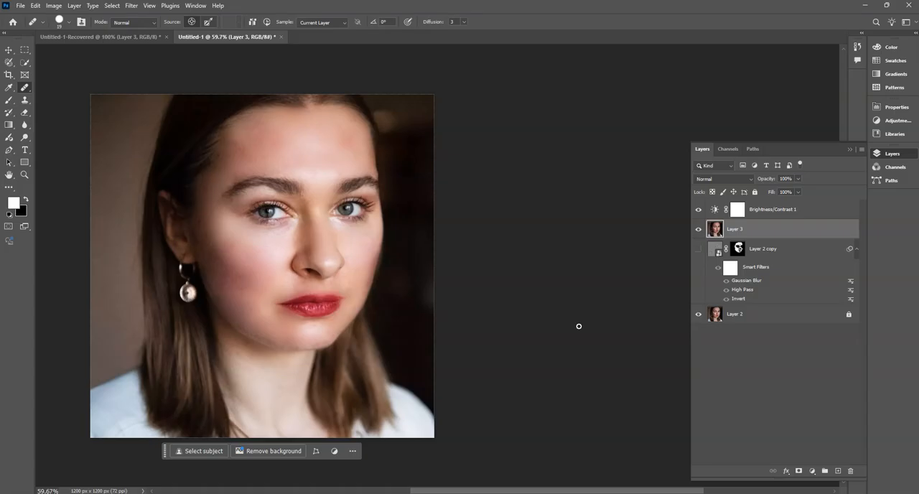
left_click(700, 230)
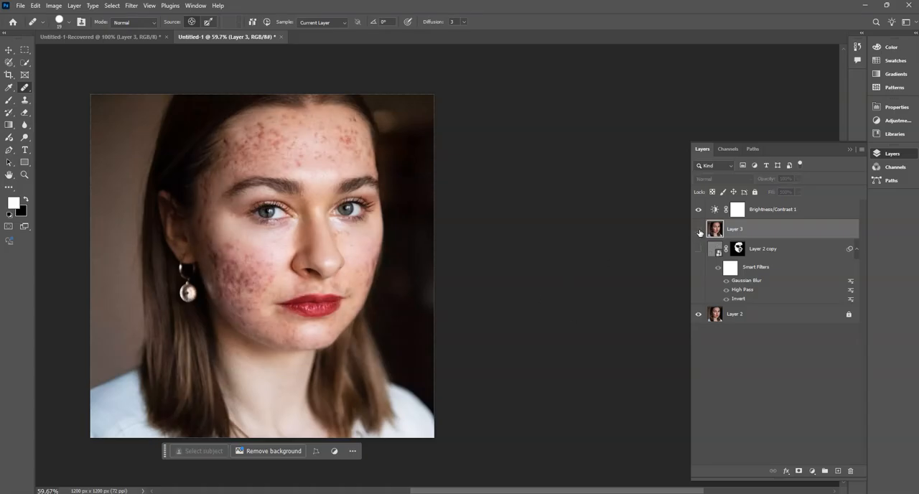
left_click(700, 230)
left_click(699, 230)
left_click(699, 230)
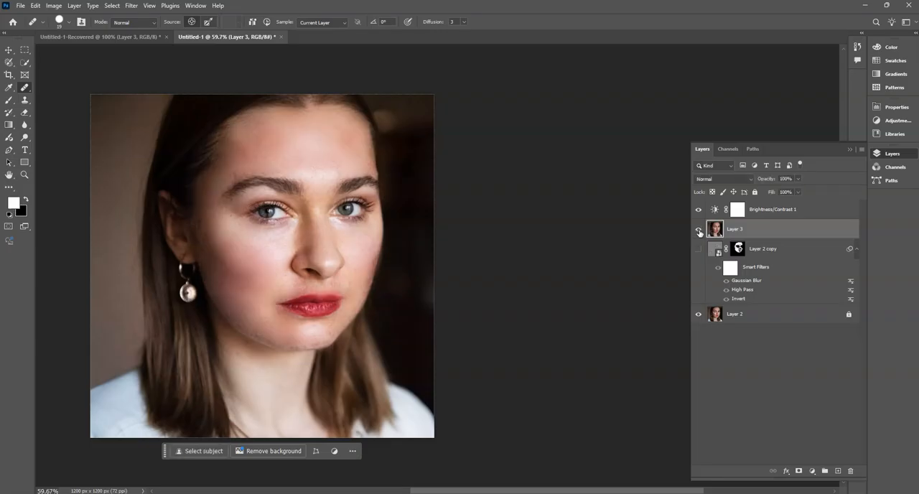
left_click(699, 230)
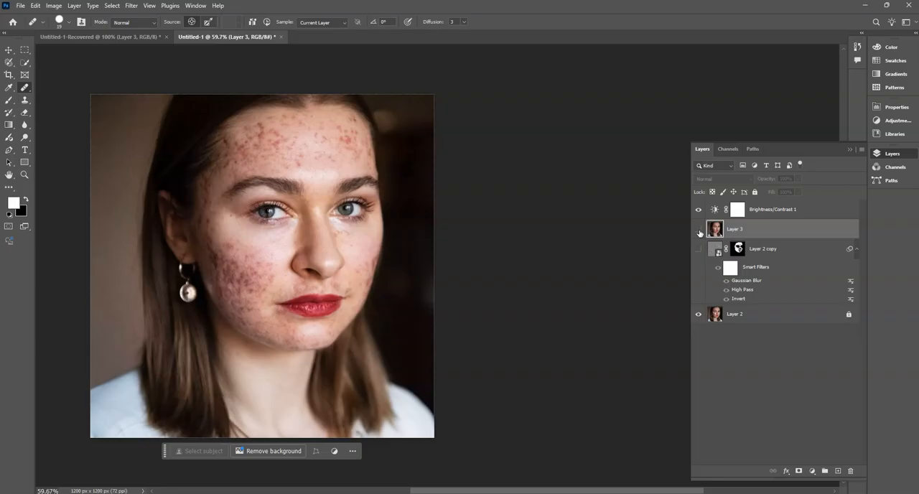
left_click(699, 230)
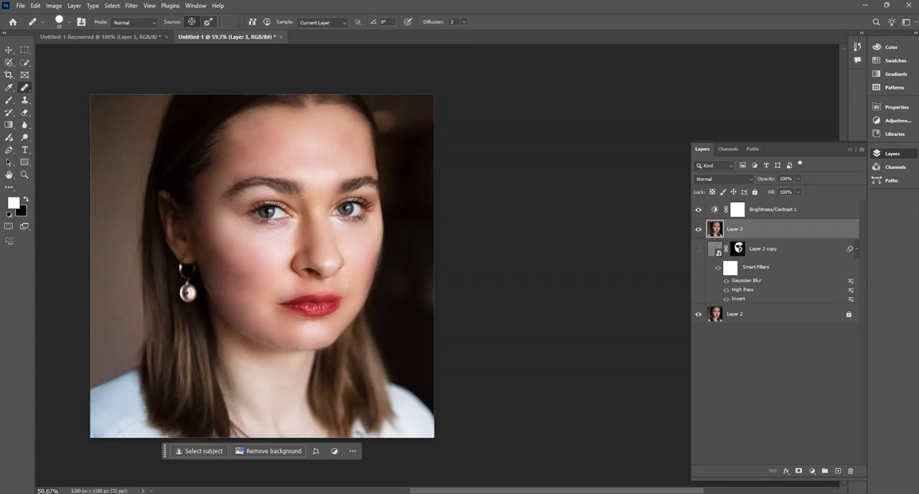
- Switch to the Google Meet call in the browser and leave the meeting
left_click(474, 480)
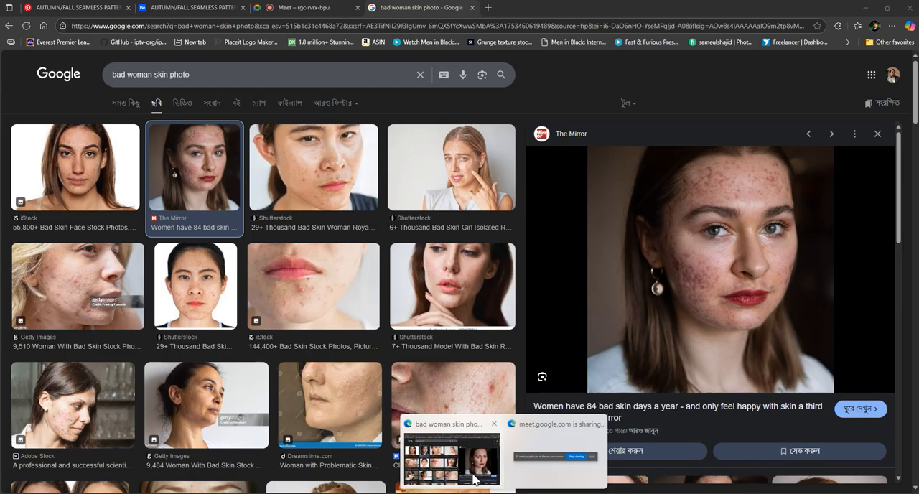
left_click(299, 7)
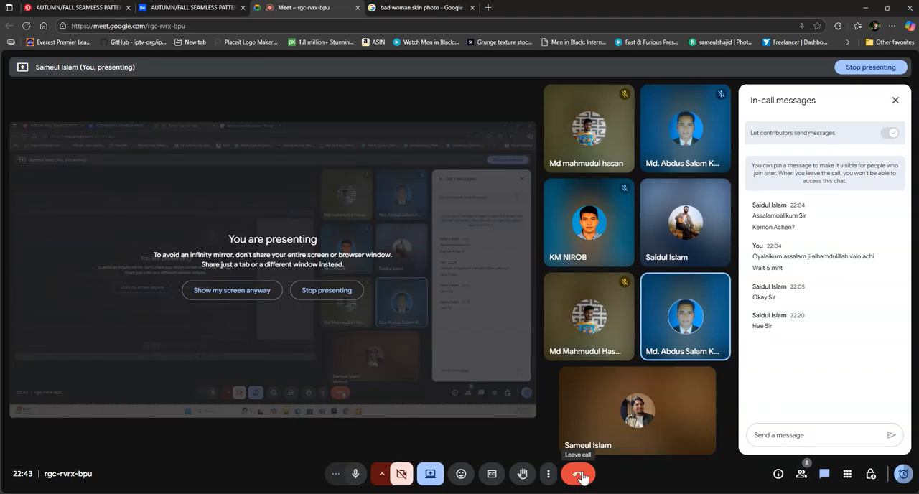
left_click(579, 475)
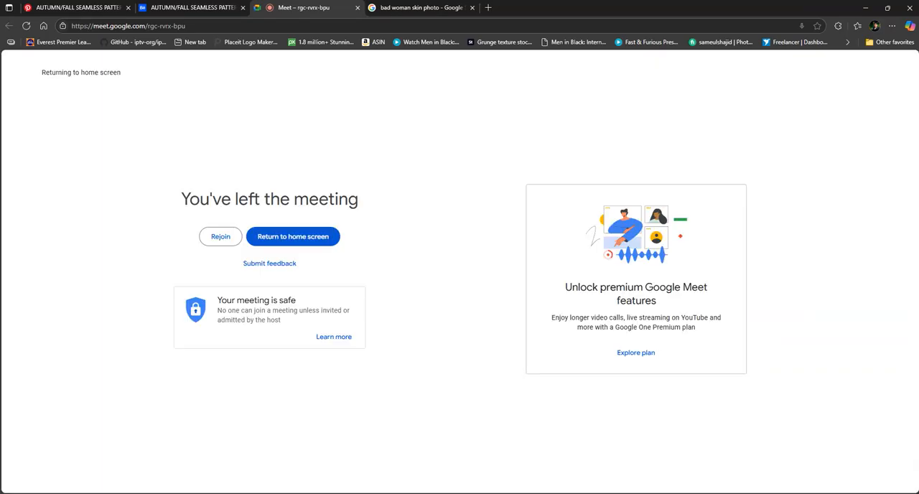